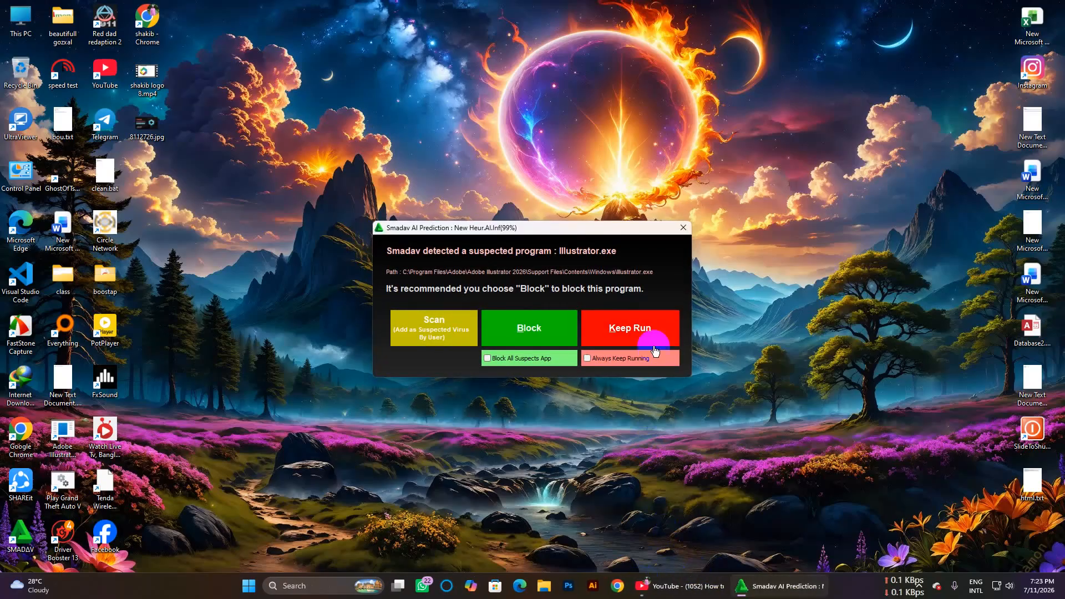
Allow Illustrator.exe to keep running and create a new landscape document of 1920 x 1080 px with one artboard in CMYK Color.
{"action": "left_click", "coordinate": [637, 329]}
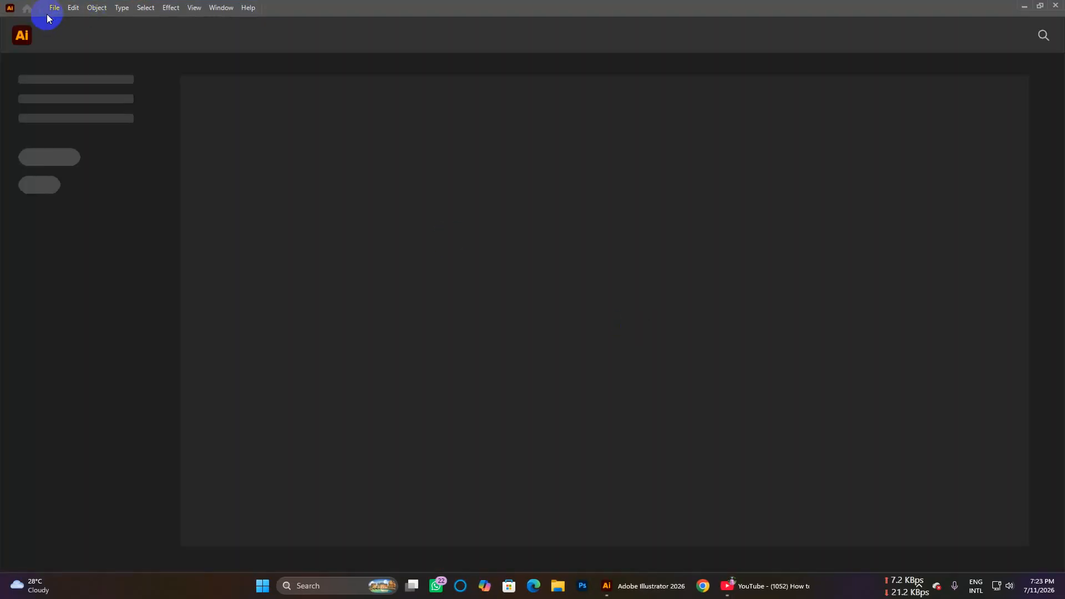
{"action": "left_click", "coordinate": [54, 8]}
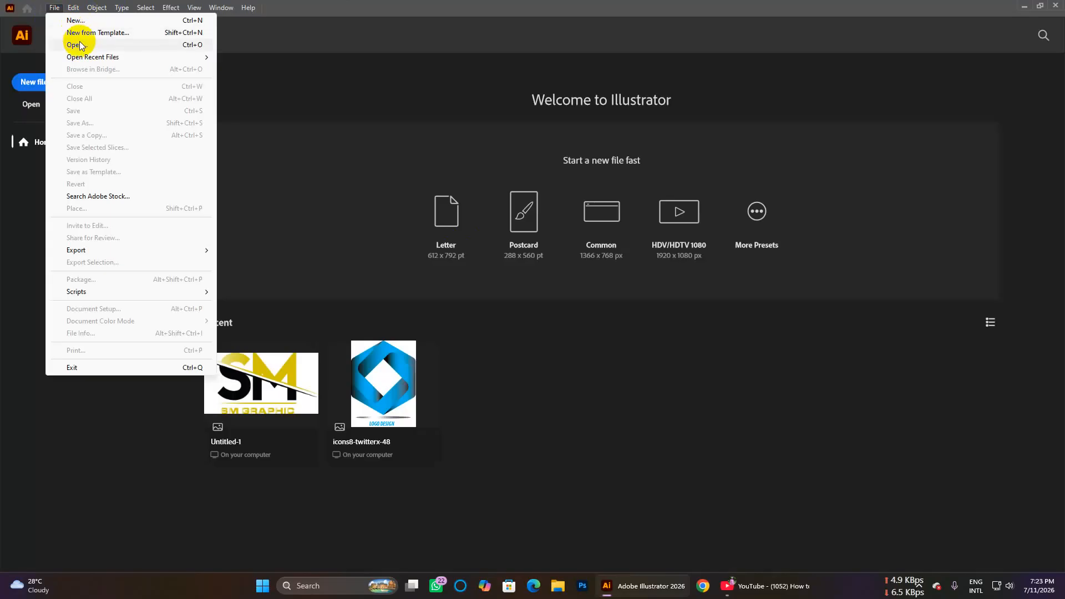
{"action": "left_click", "coordinate": [91, 22]}
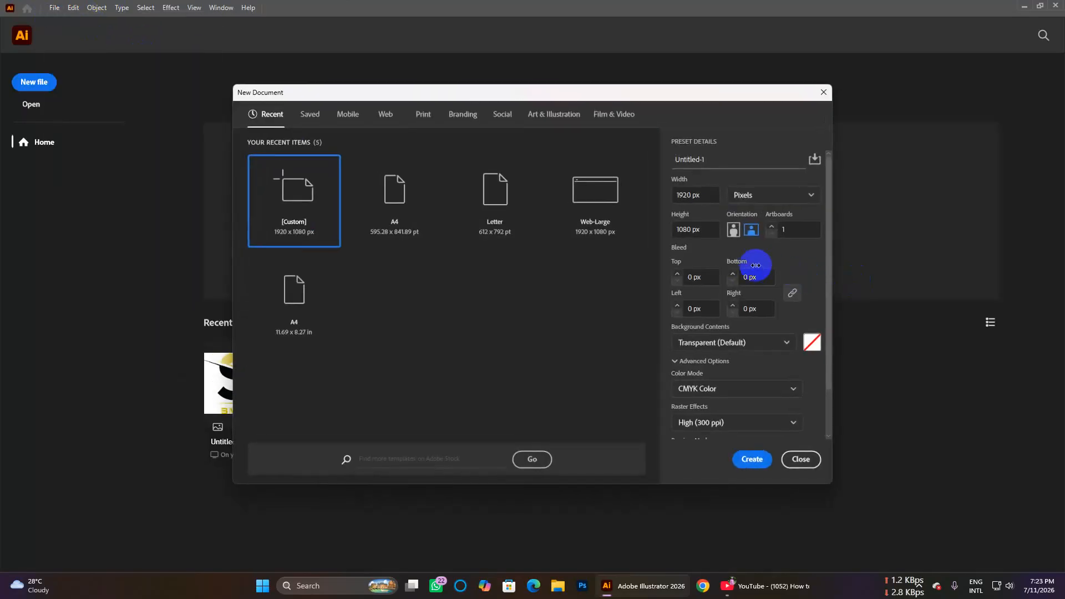
{"action": "left_click", "coordinate": [765, 194]}
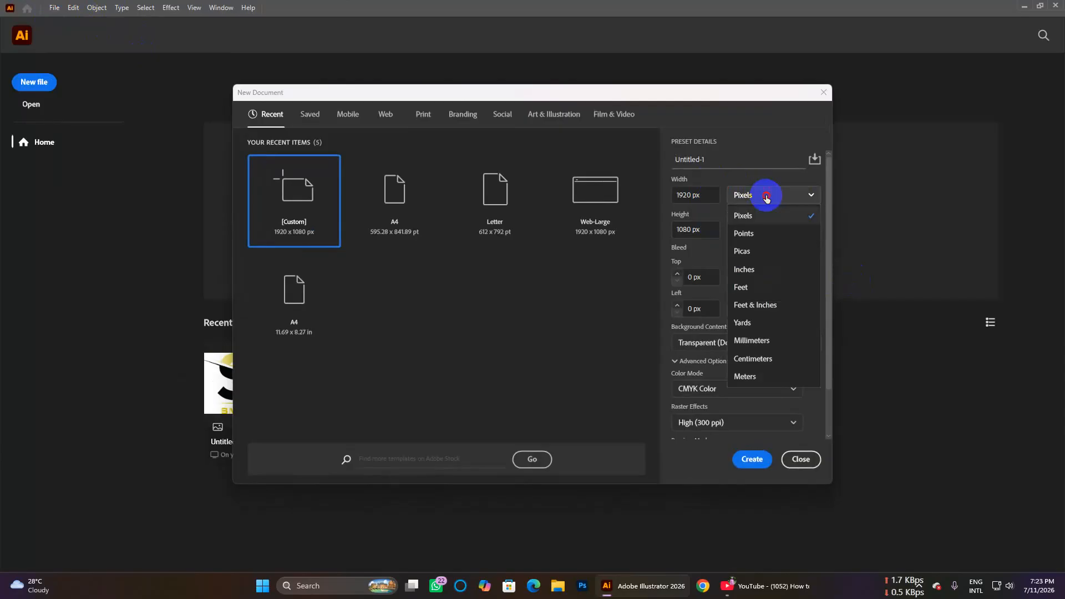
{"action": "left_click", "coordinate": [766, 194]}
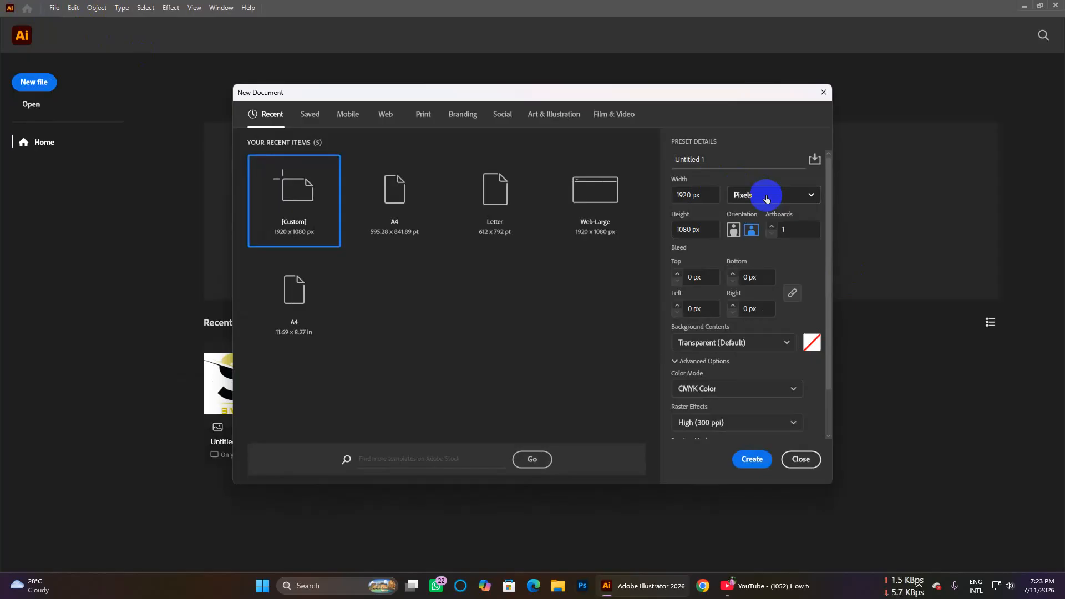
{"action": "left_click", "coordinate": [707, 230]}
{"action": "left_click", "coordinate": [756, 232]}
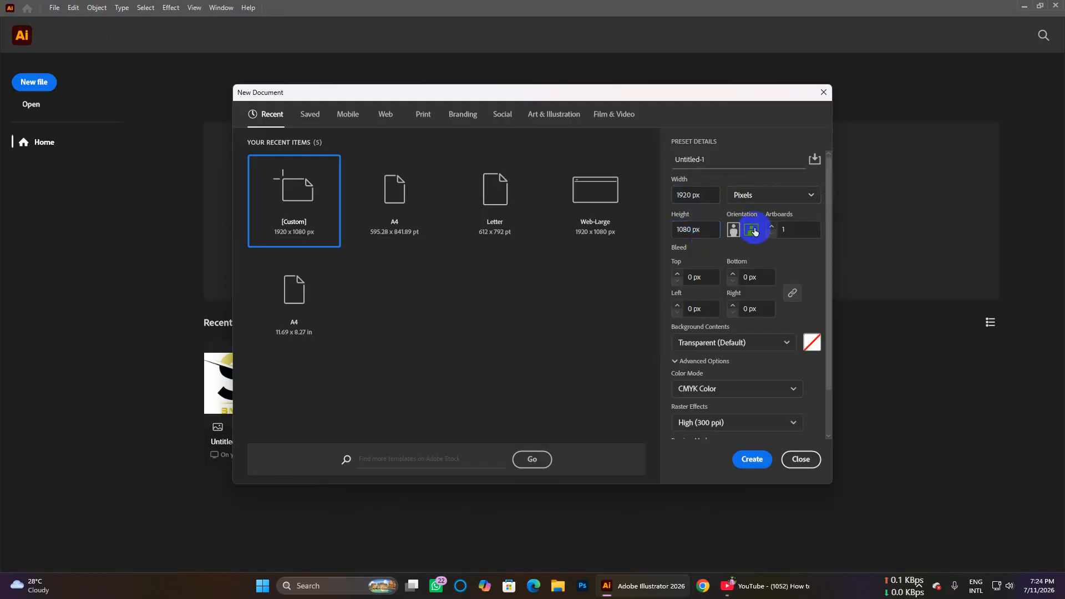
{"action": "left_click", "coordinate": [799, 236]}
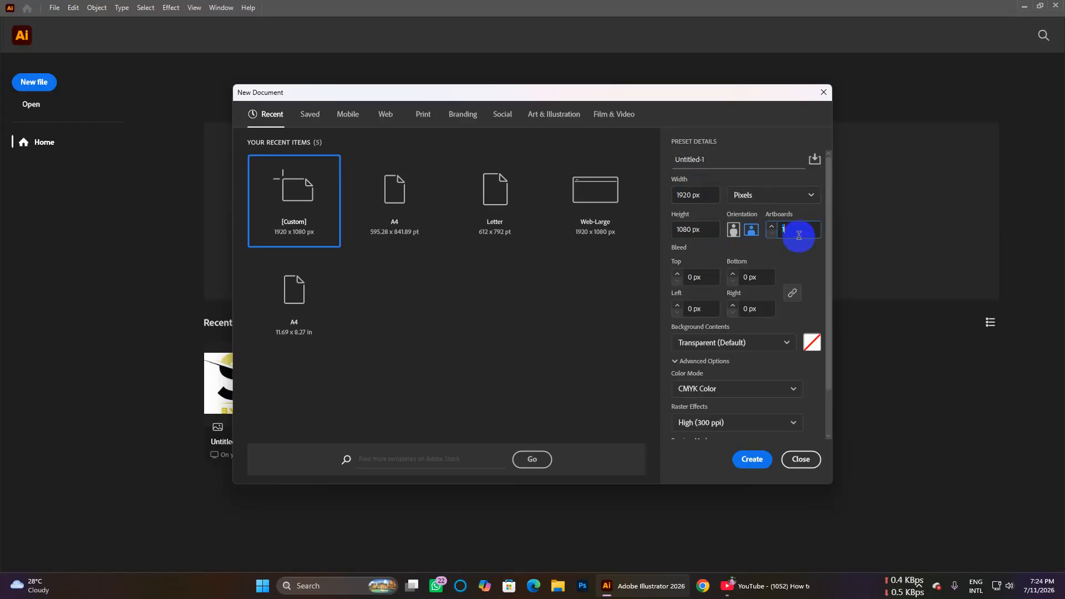
{"action": "left_click", "coordinate": [793, 261]}
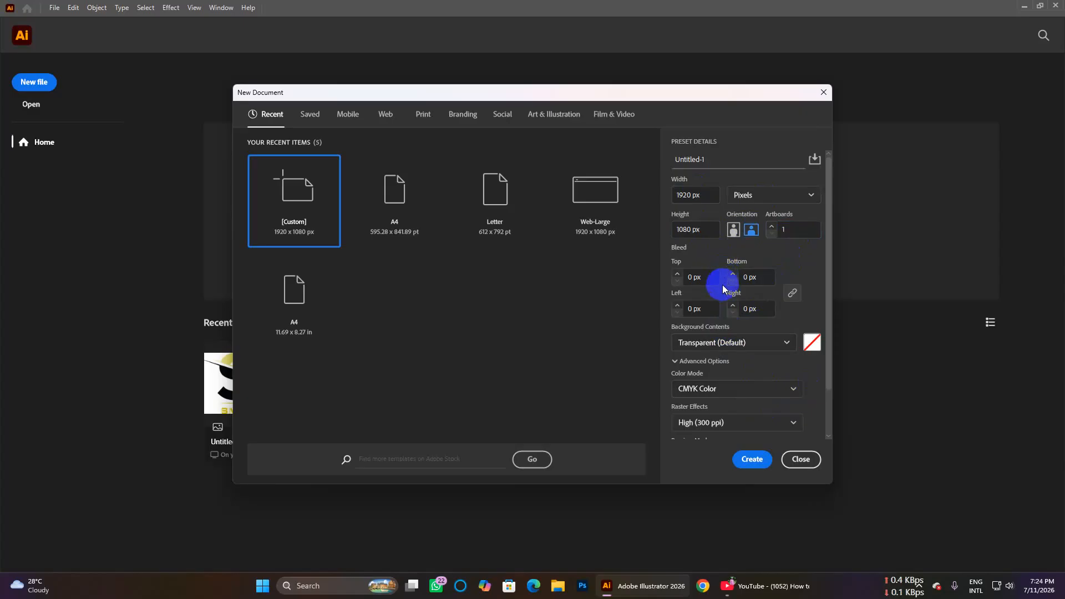
{"action": "left_click", "coordinate": [761, 464]}
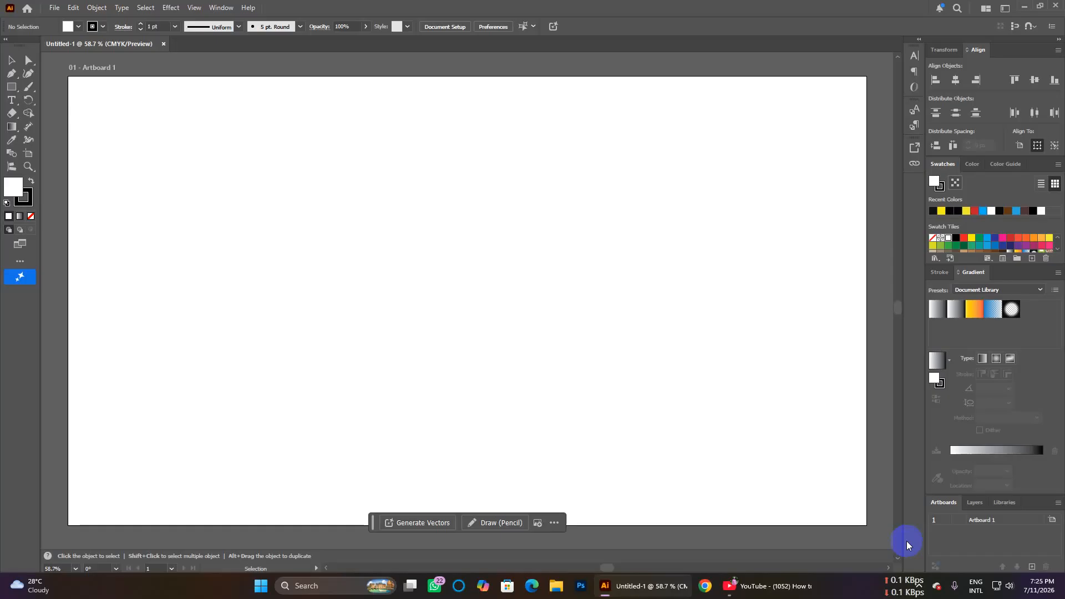
Place a line of placeholder point text near the artboard's centre and set its font to nevis Bold.
{"action": "left_click", "coordinate": [14, 101]}
{"action": "left_click", "coordinate": [391, 284]}
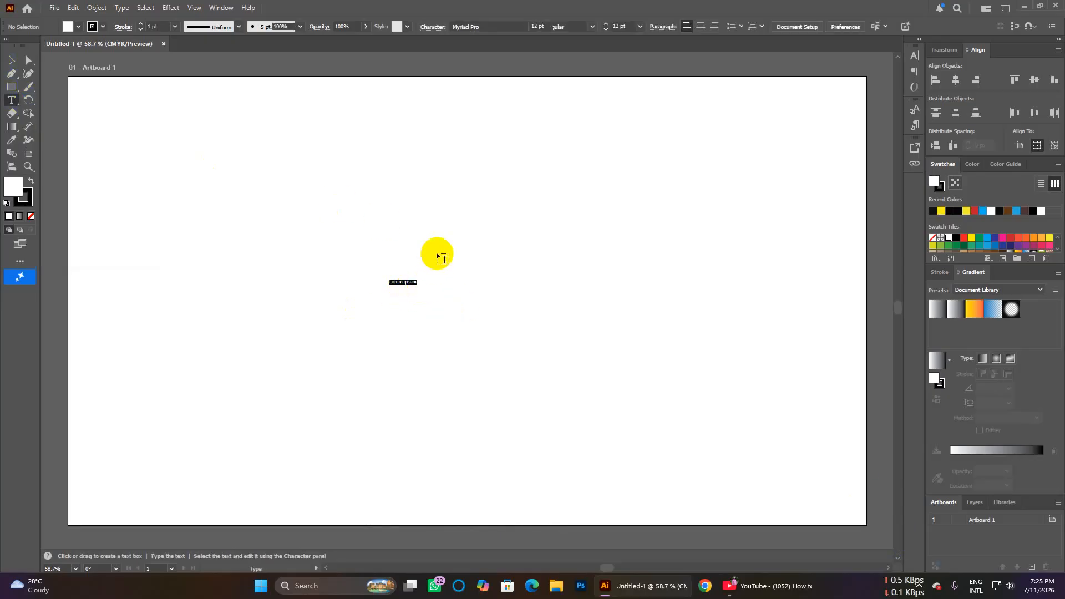
{"action": "left_click_drag", "start_coordinate": [402, 281], "coordinate": [418, 284]}
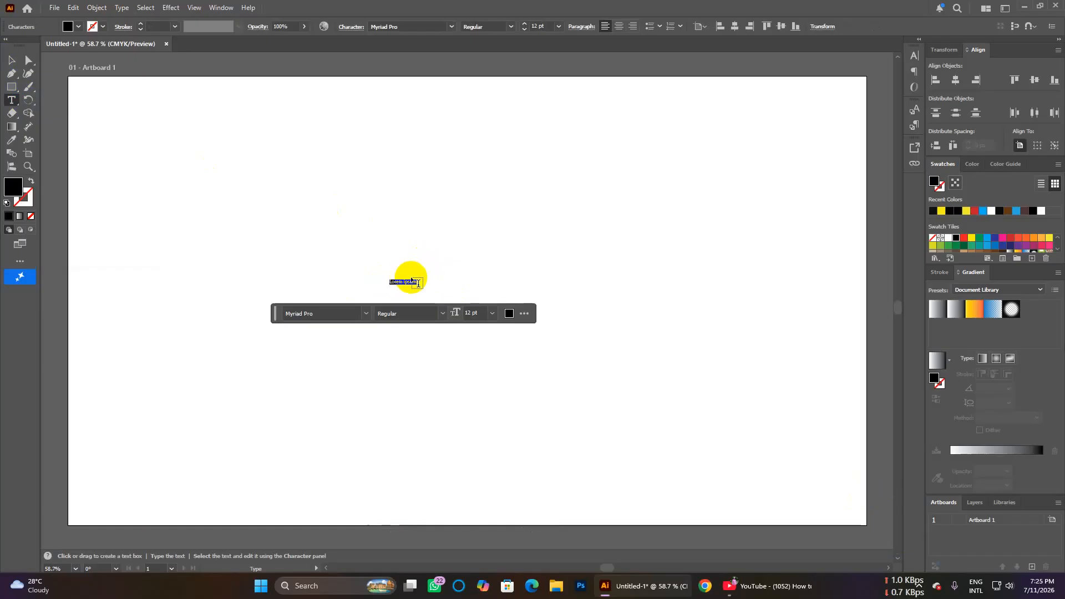
{"action": "left_click", "coordinate": [330, 314]}
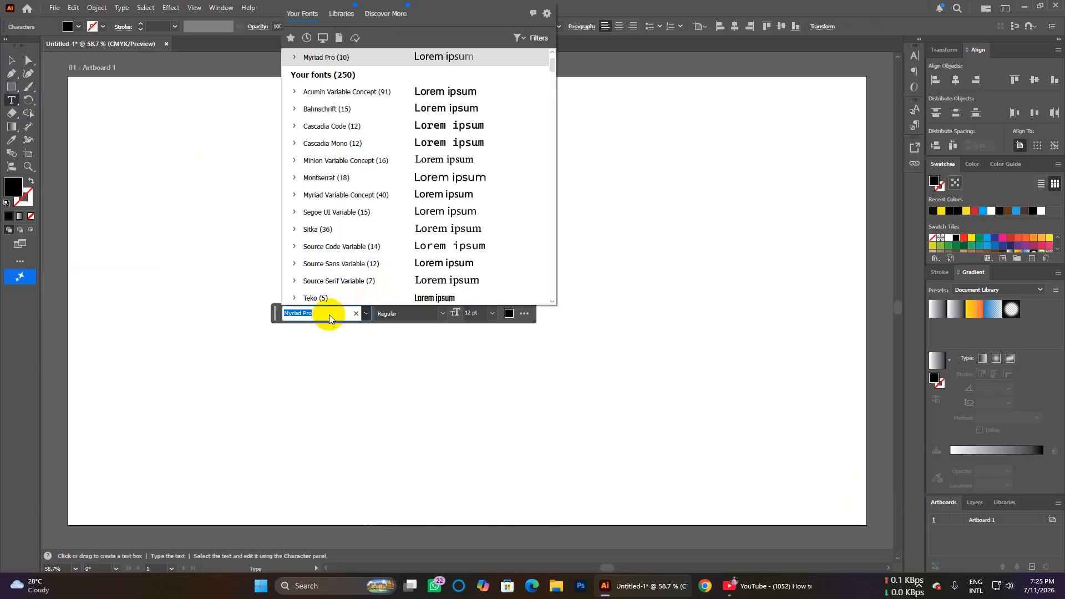
{"action": "scroll", "coordinate": [438, 239], "scroll_direction": "up", "scroll_amount": 1}
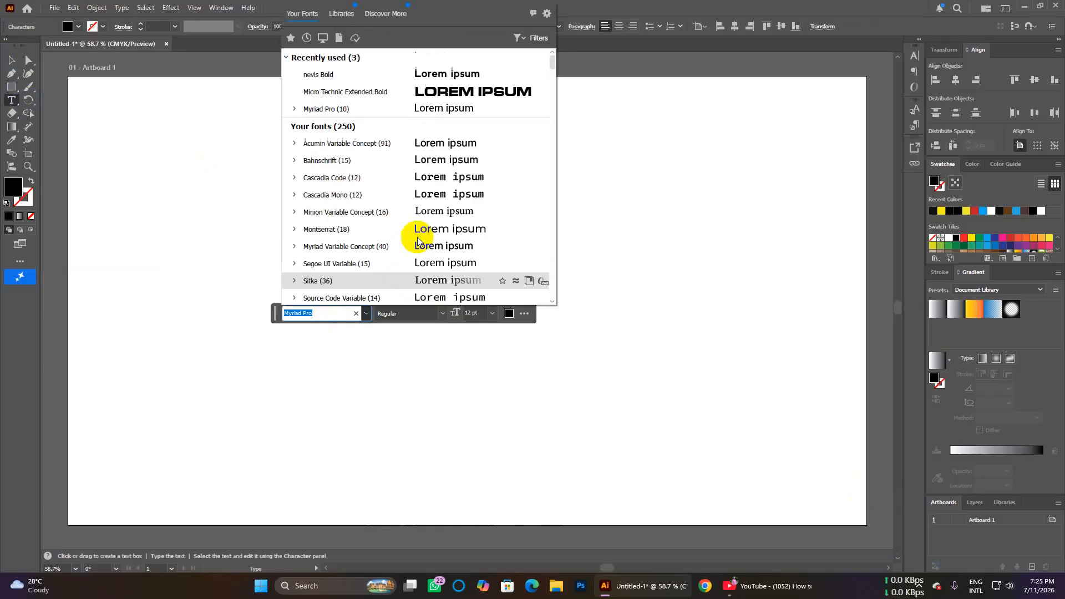
{"action": "left_click", "coordinate": [313, 76]}
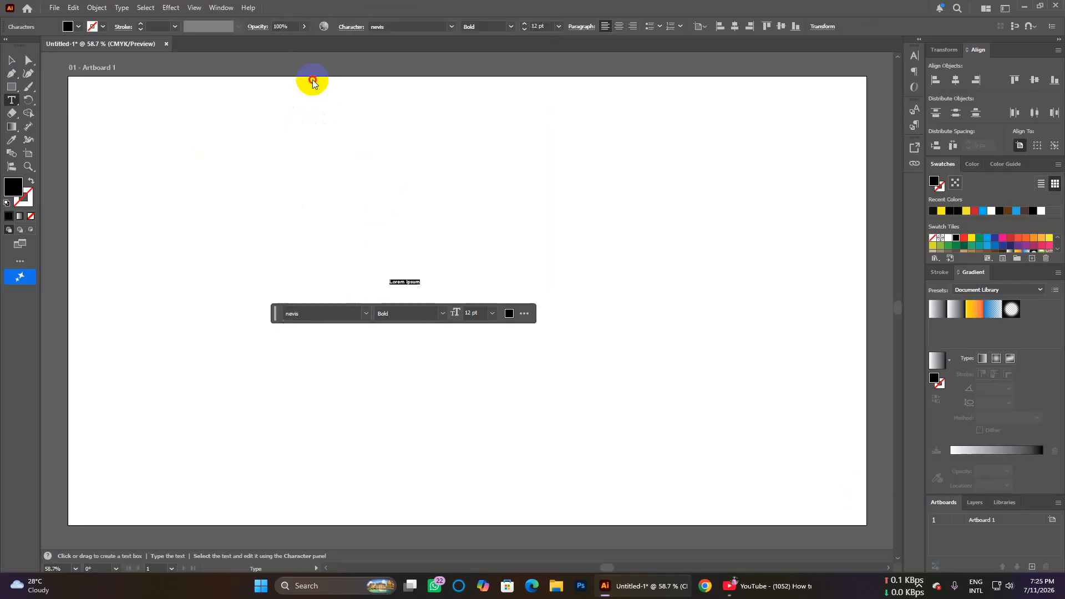
{"action": "left_click", "coordinate": [420, 284]}
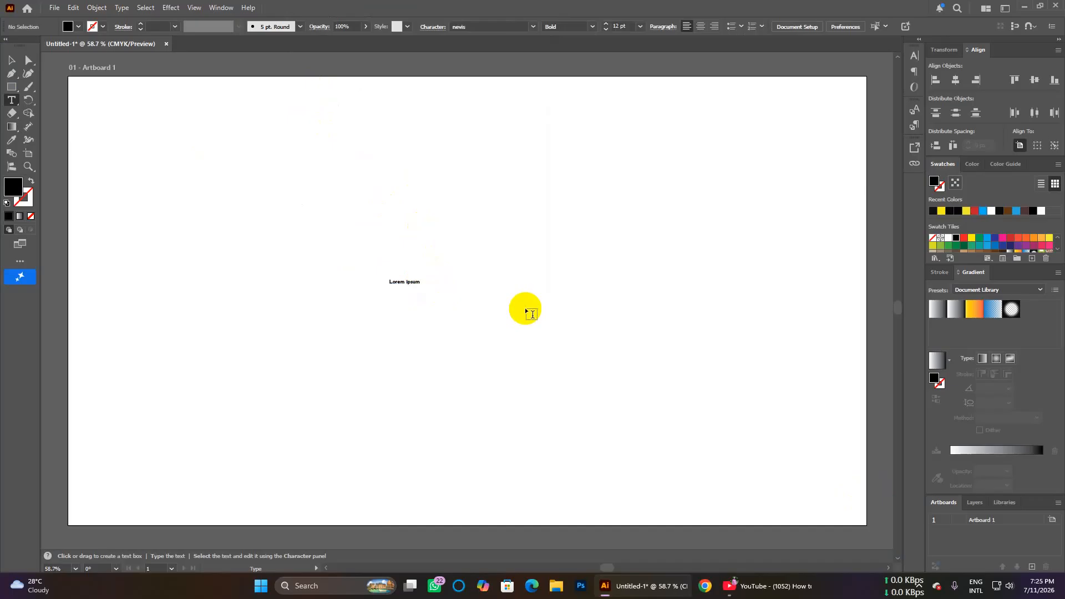
{"action": "double_click", "coordinate": [417, 282]}
{"action": "left_click", "coordinate": [430, 288]}
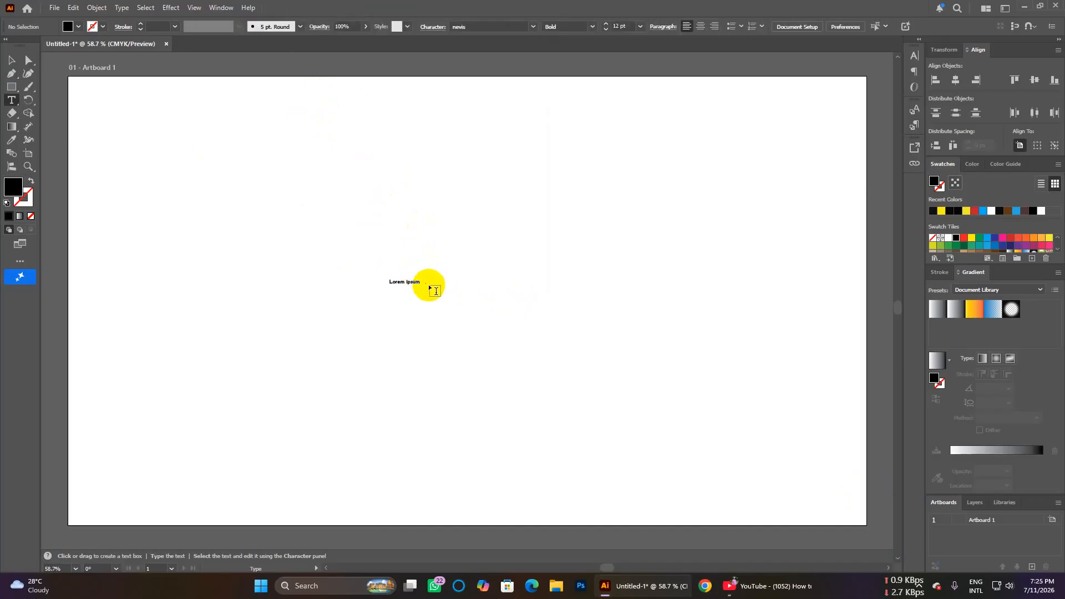
{"action": "left_click_drag", "start_coordinate": [382, 277], "coordinate": [457, 294]}
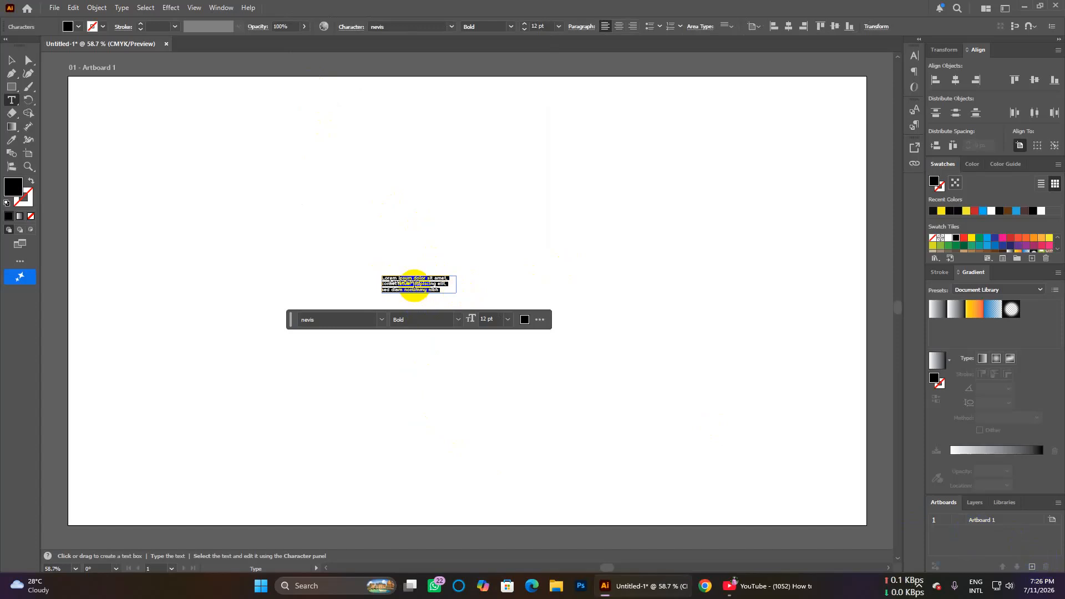
{"action": "key", "text": "BackSpace"}
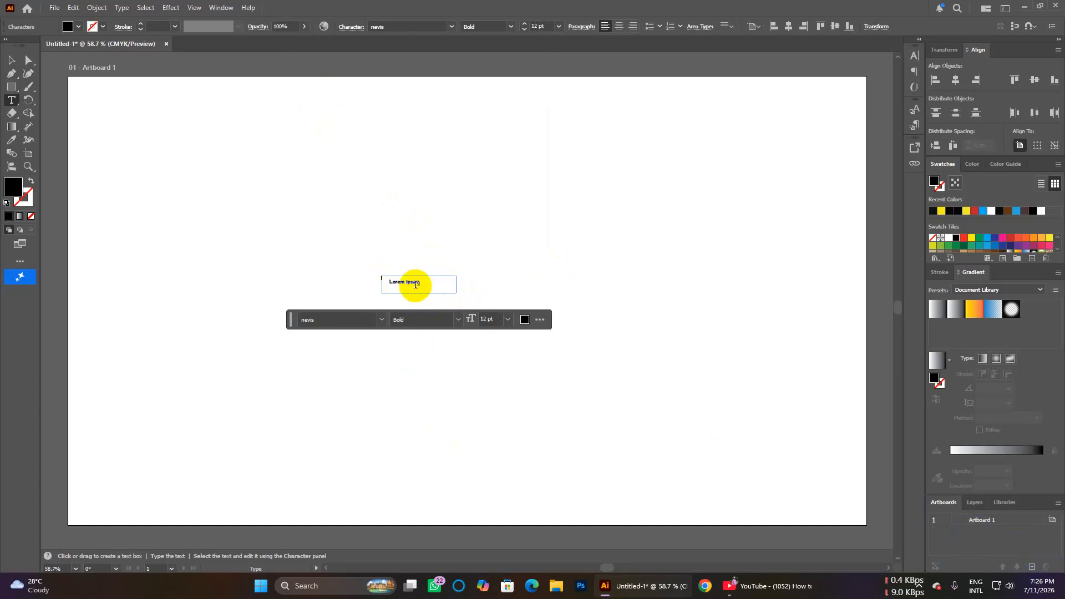
{"action": "left_click", "coordinate": [314, 276]}
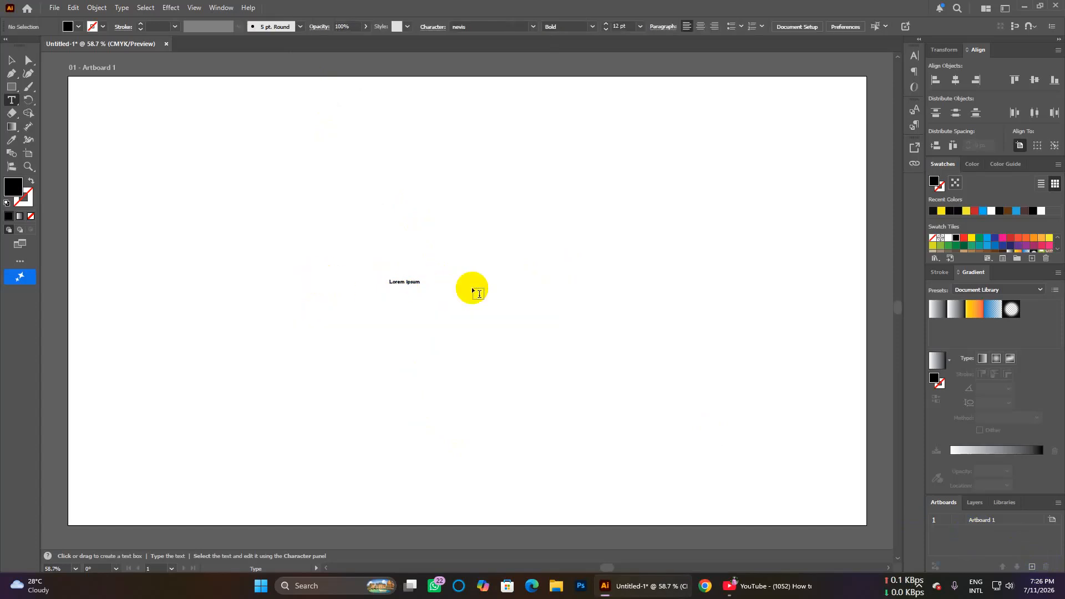
Set the size of the whole placeholder text line to 60 pt.
{"action": "scroll", "coordinate": [446, 289], "scroll_direction": "up", "scroll_amount": 5}
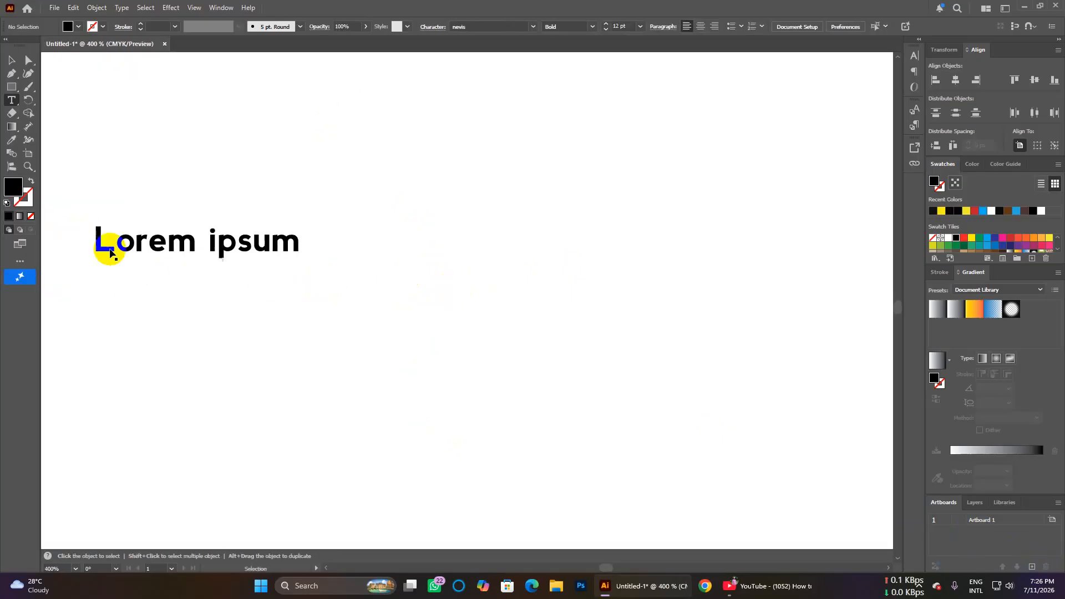
{"action": "scroll", "coordinate": [111, 250], "scroll_direction": "left", "scroll_amount": 3}
{"action": "key", "text": "v"}
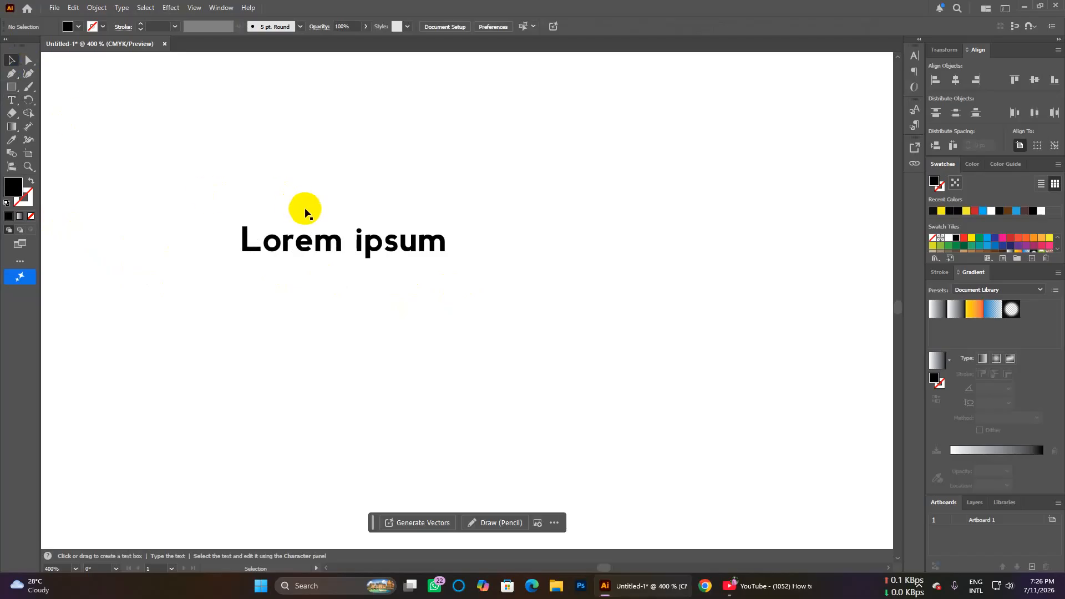
{"action": "left_click", "coordinate": [387, 255]}
{"action": "double_click", "coordinate": [418, 240]}
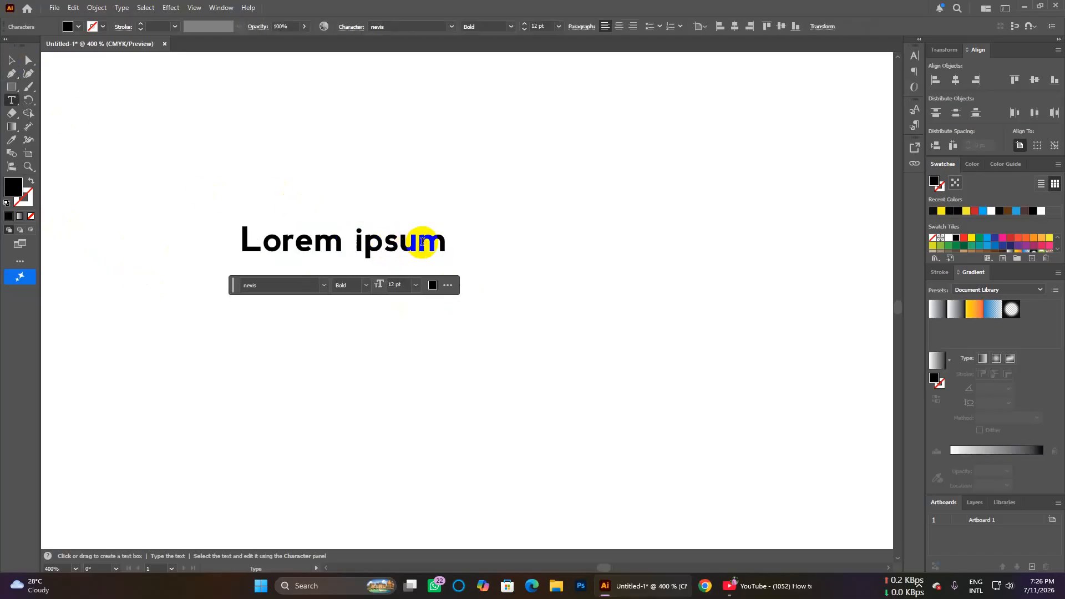
{"action": "triple_click", "coordinate": [273, 235]}
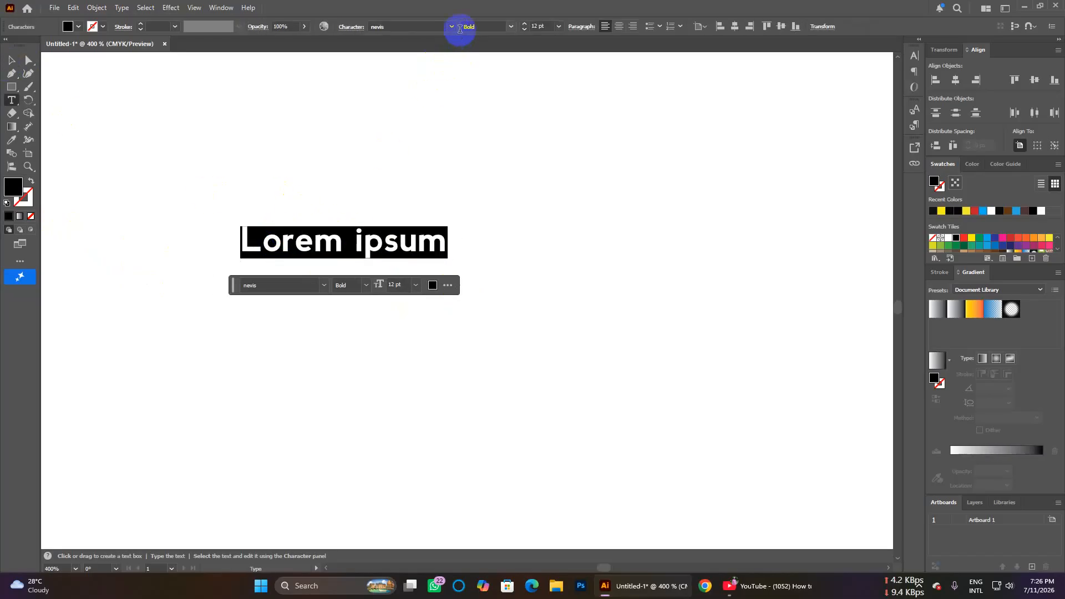
{"action": "left_click", "coordinate": [559, 26]}
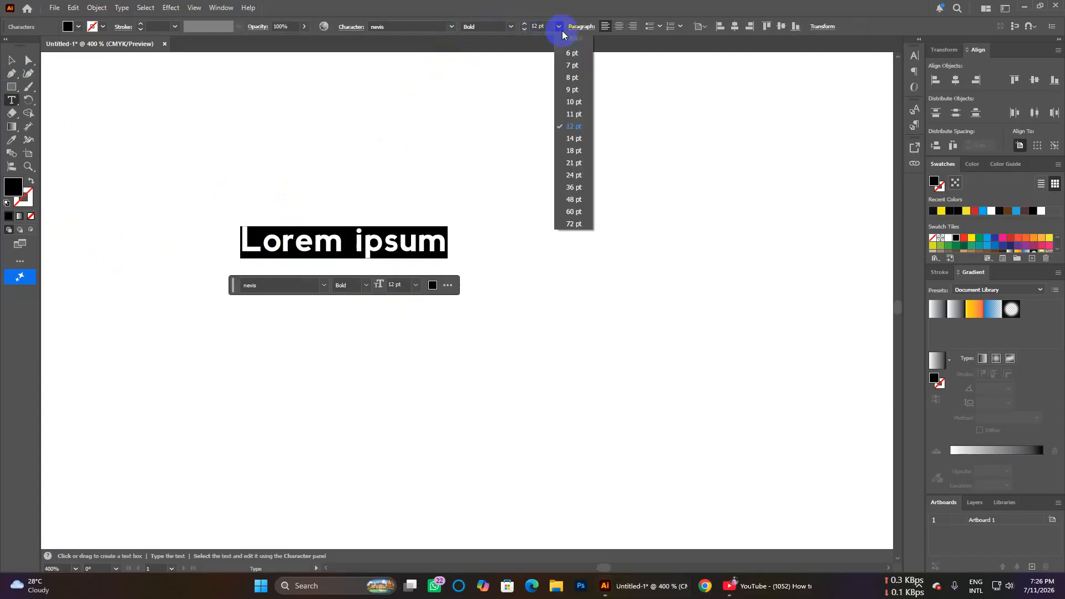
{"action": "left_click", "coordinate": [571, 210]}
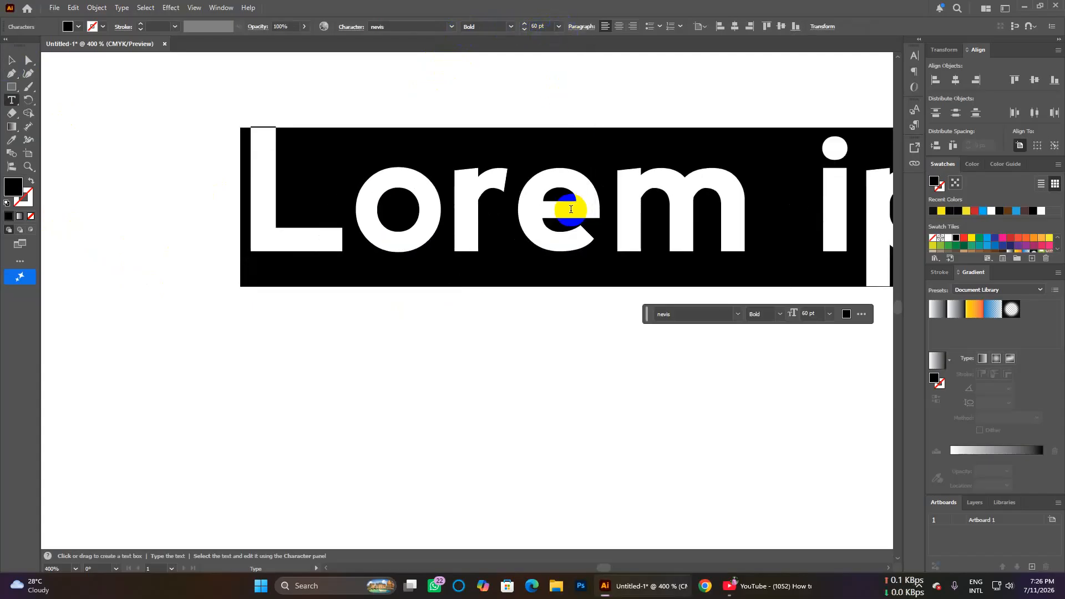
Delete all characters of the "Lorem ipsum" placeholder text while keeping the text line in editing.
{"action": "scroll", "coordinate": [571, 210], "scroll_direction": "down", "scroll_amount": 5}
{"action": "scroll", "coordinate": [662, 224], "scroll_direction": "left", "scroll_amount": 5}
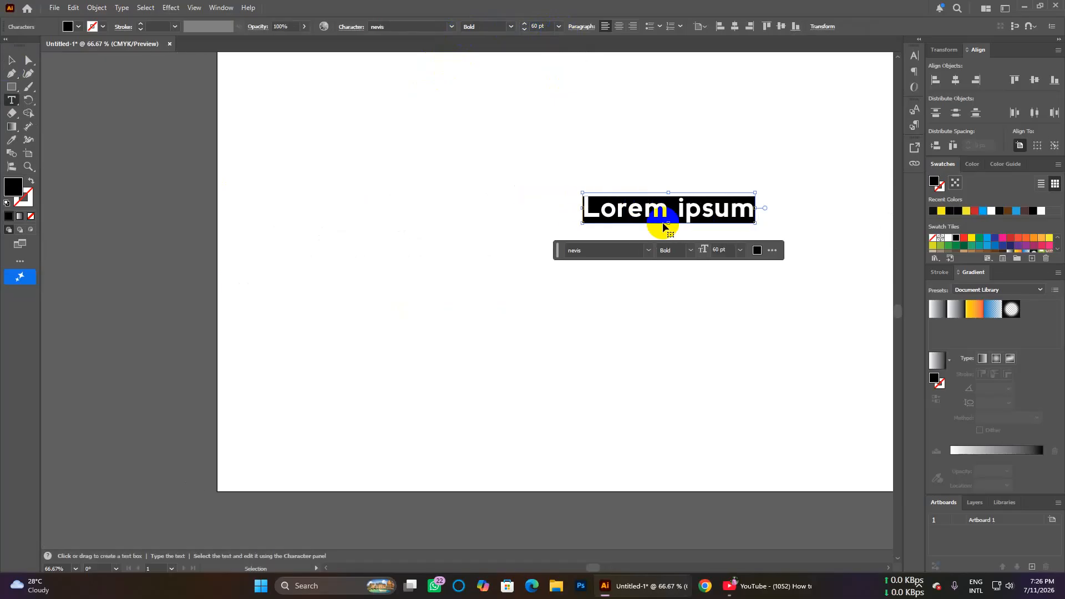
{"action": "scroll", "coordinate": [664, 227], "scroll_direction": "right", "scroll_amount": 6}
{"action": "scroll", "coordinate": [664, 227], "scroll_direction": "right", "scroll_amount": 5}
{"action": "scroll", "coordinate": [506, 183], "scroll_direction": "up", "scroll_amount": 5}
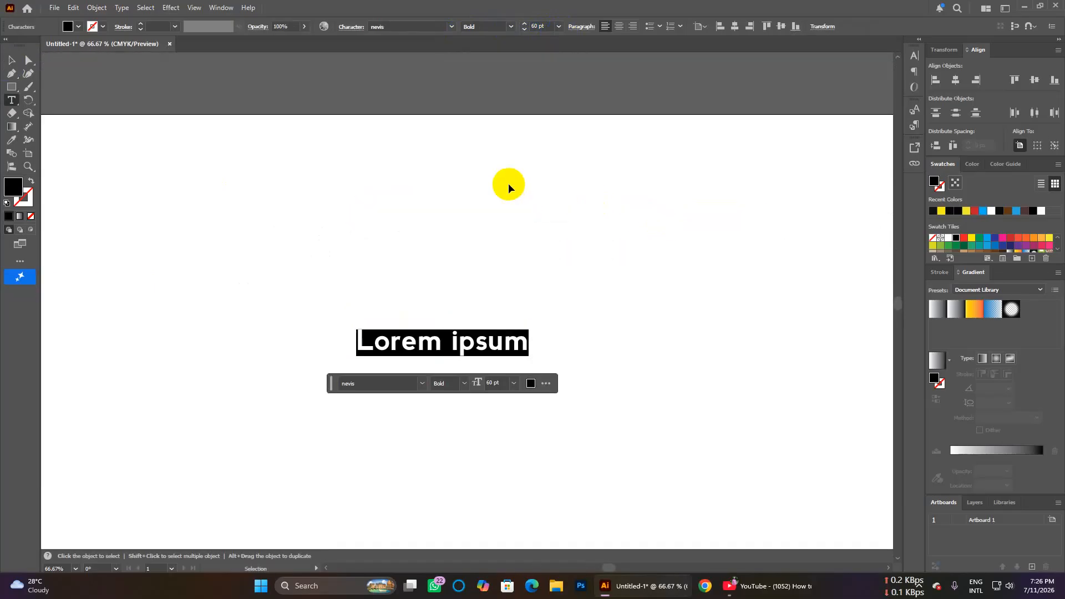
{"action": "scroll", "coordinate": [509, 188], "scroll_direction": "down", "scroll_amount": 1}
{"action": "scroll", "coordinate": [509, 188], "scroll_direction": "up", "scroll_amount": 1}
{"action": "scroll", "coordinate": [510, 188], "scroll_direction": "down", "scroll_amount": 3}
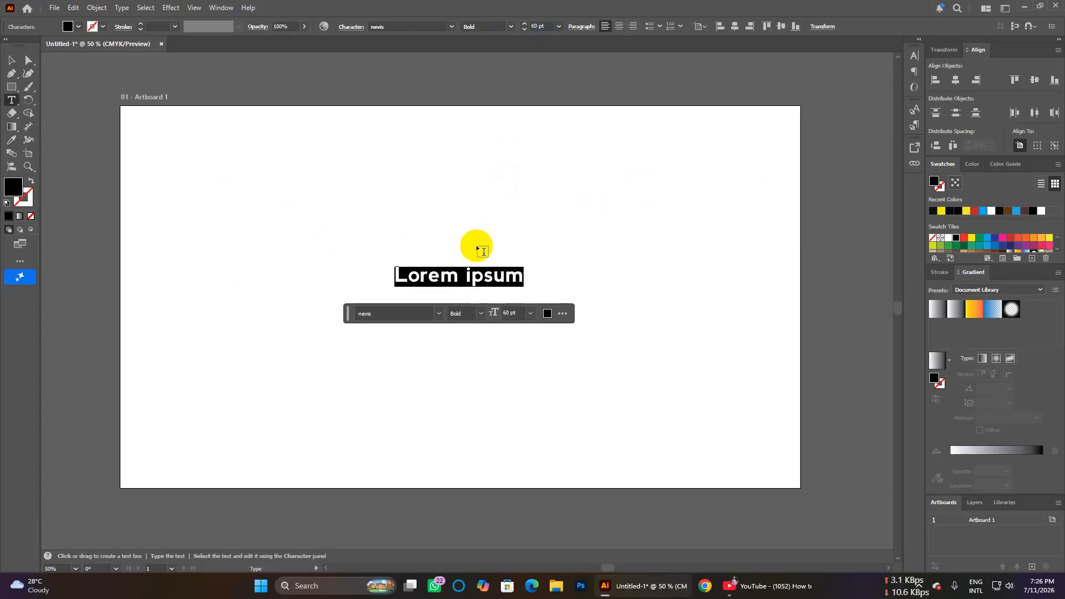
{"action": "left_click", "coordinate": [525, 274]}
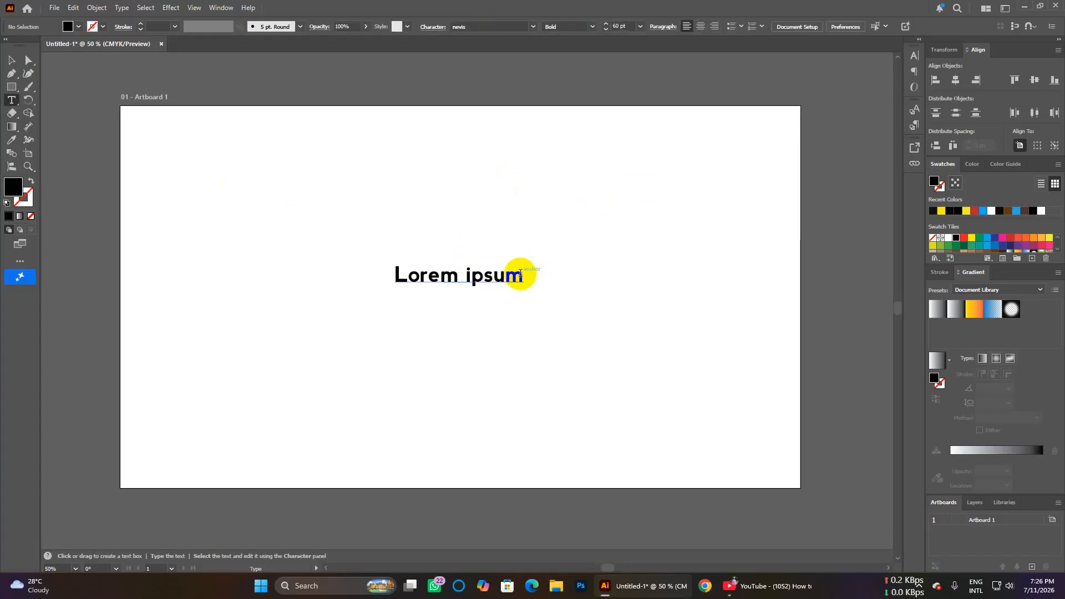
{"action": "key", "text": "BackSpace"}
{"action": "key", "text": "BackSpace"}
{"action": "key", "text": "BackSpace"}
{"action": "key", "text": "BackSpace"}
{"action": "key", "text": "BackSpace"}
{"action": "key", "text": "BackSpace"}
{"action": "key", "text": "BackSpace"}
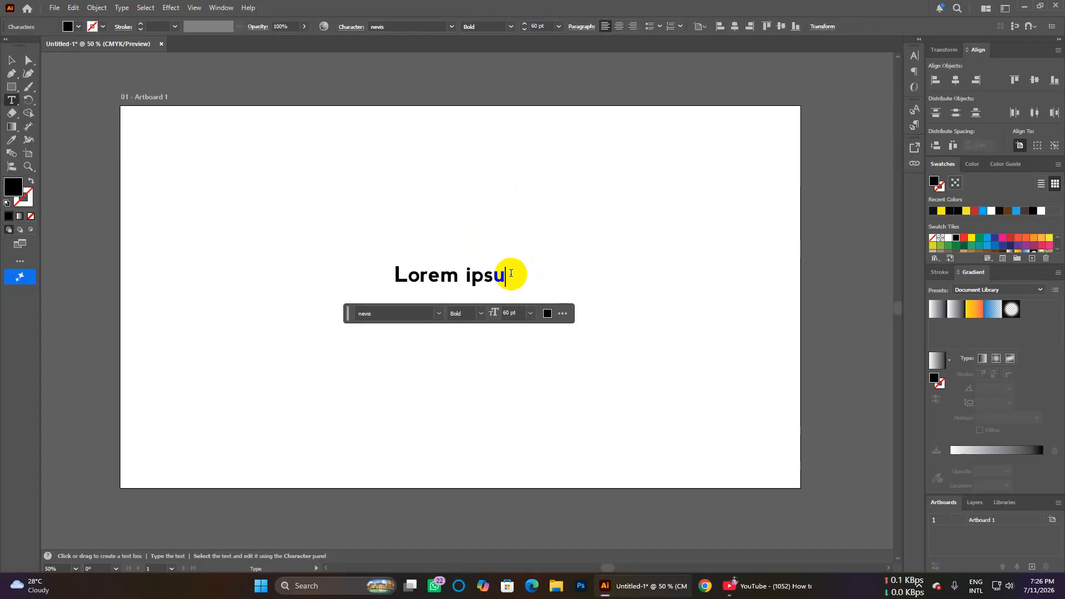
{"action": "key", "text": "BackSpace"}
{"action": "key", "text": "BackSpace"}
{"action": "key", "text": "BackSpace"}
{"action": "key", "text": "BackSpace"}
{"action": "type", "text": "s"}
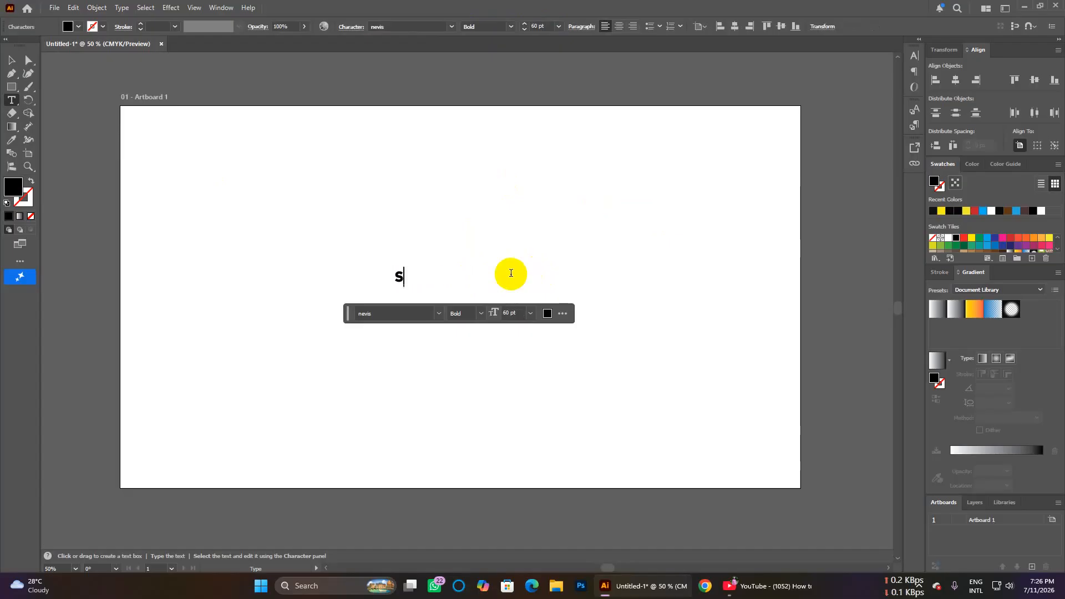
{"action": "type", "text": "m"}
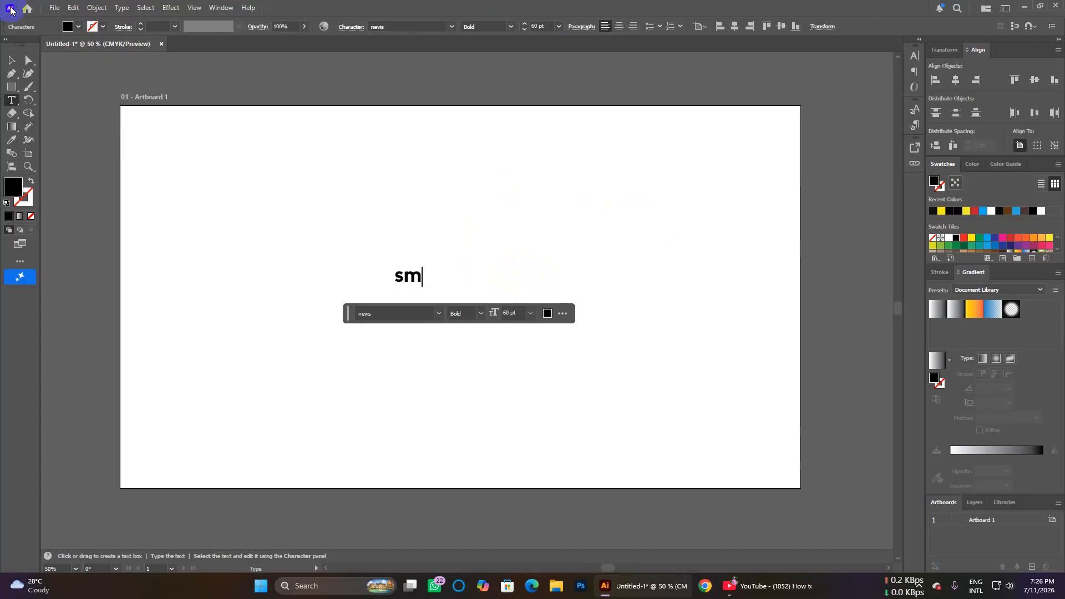
{"action": "key", "text": "BackSpace"}
{"action": "key", "text": "BackSpace"}
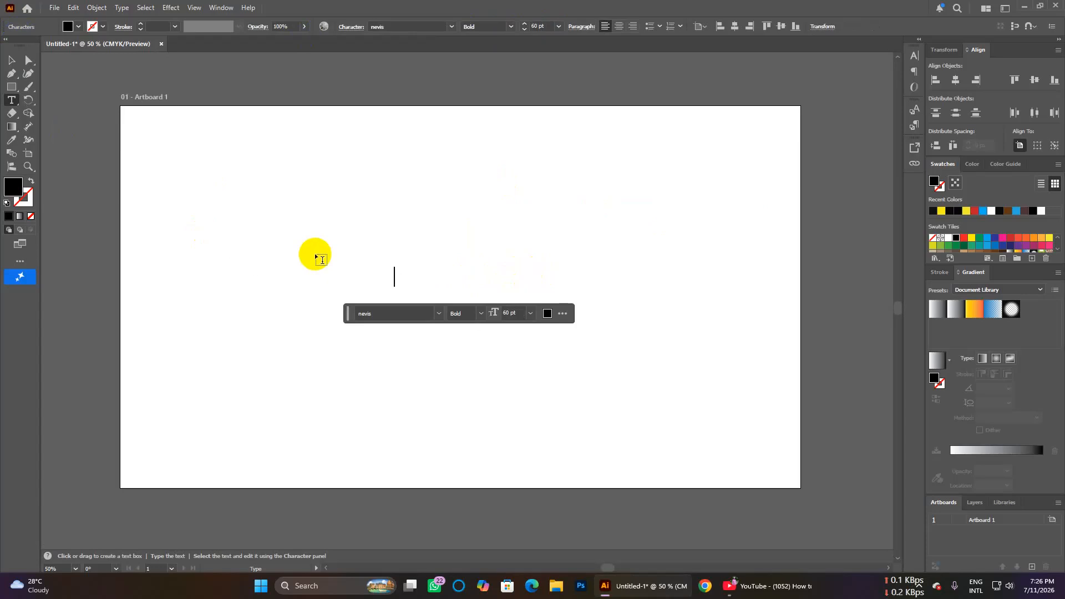
Enter "SM" in capitals as the text and scale it up proportionally from its centre to about 400 pt.
{"action": "type", "text": "SM"}
{"action": "key", "text": "Escape"}
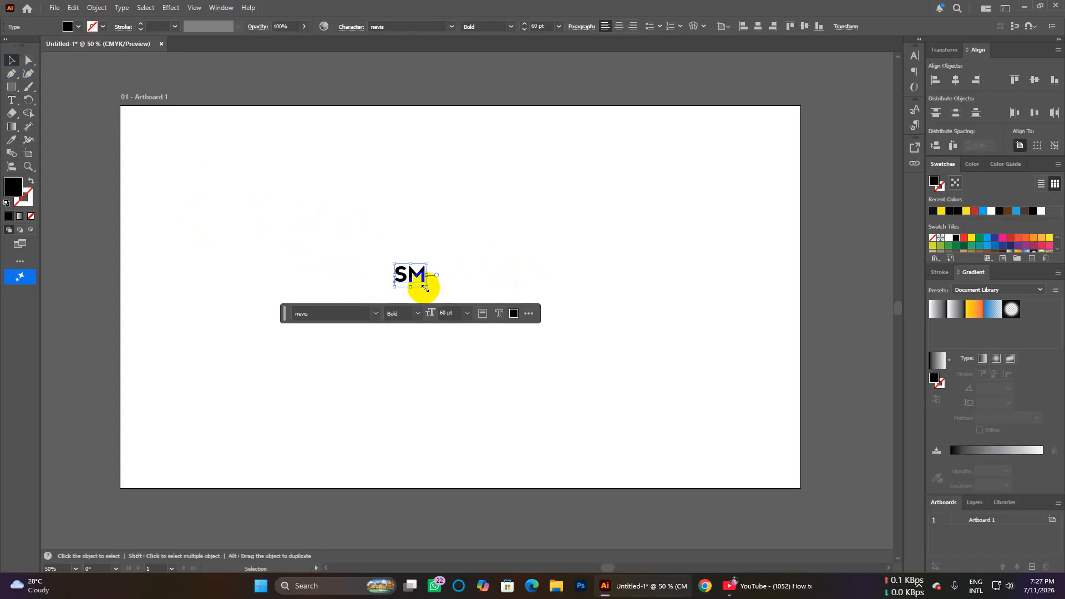
{"action": "left_click_drag", "start_coordinate": [425, 288], "coordinate": [518, 362]}
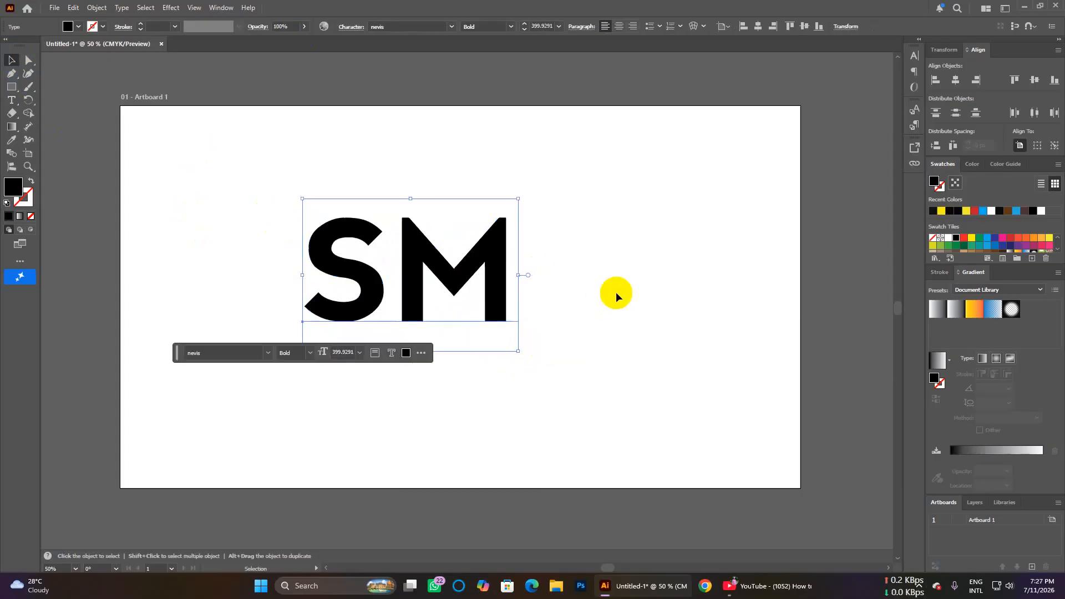
Move the SM text aside and delete the stray empty text frames near the artboard's centre.
{"action": "left_click", "coordinate": [616, 293]}
{"action": "left_click_drag", "start_coordinate": [265, 199], "coordinate": [655, 391]}
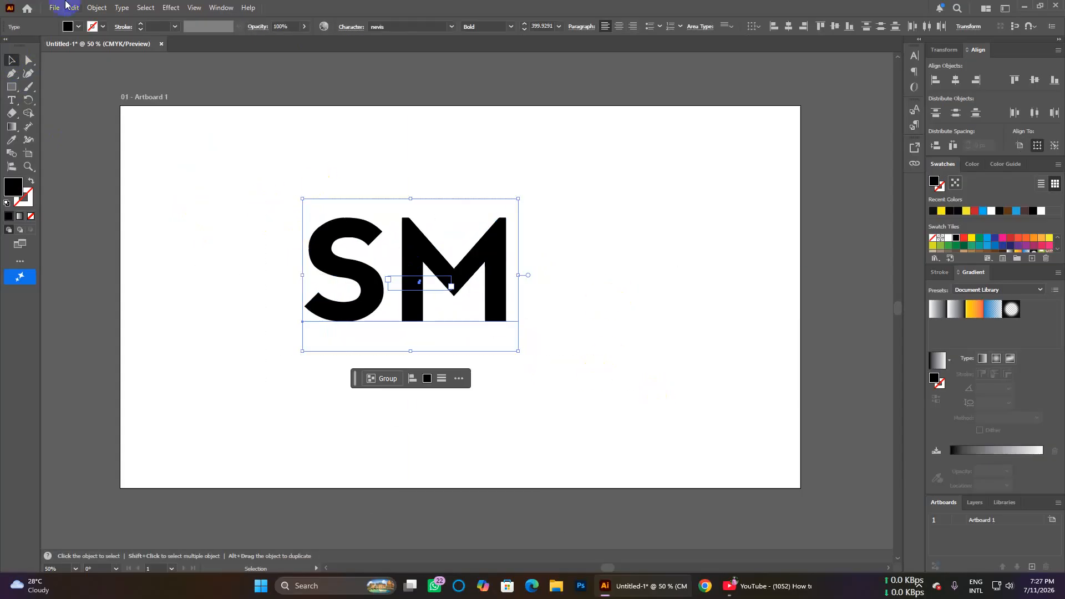
{"action": "key", "text": "t"}
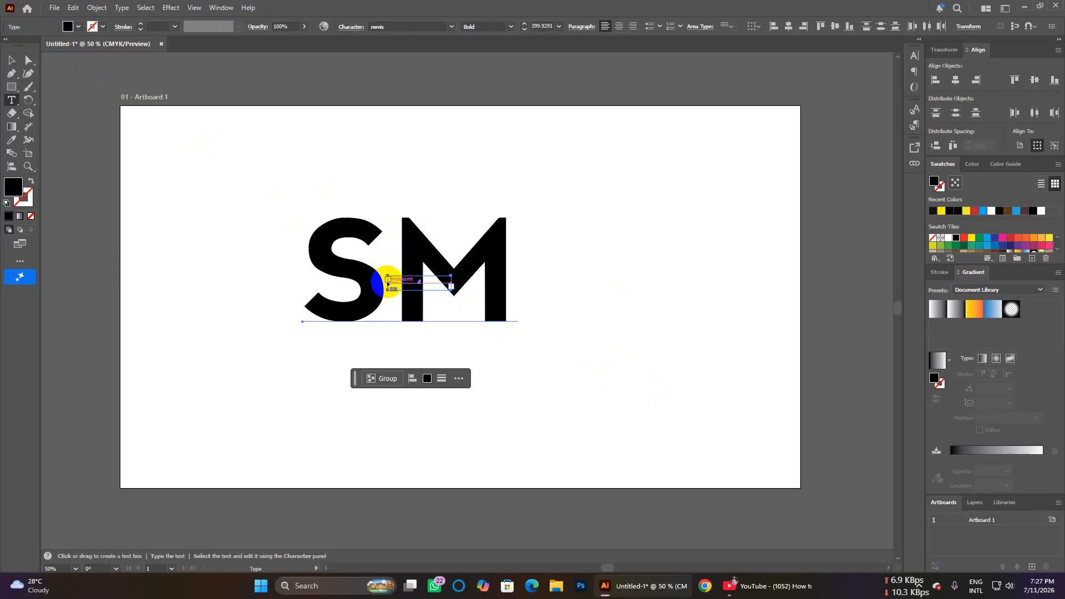
{"action": "left_click_drag", "start_coordinate": [388, 279], "coordinate": [420, 333]}
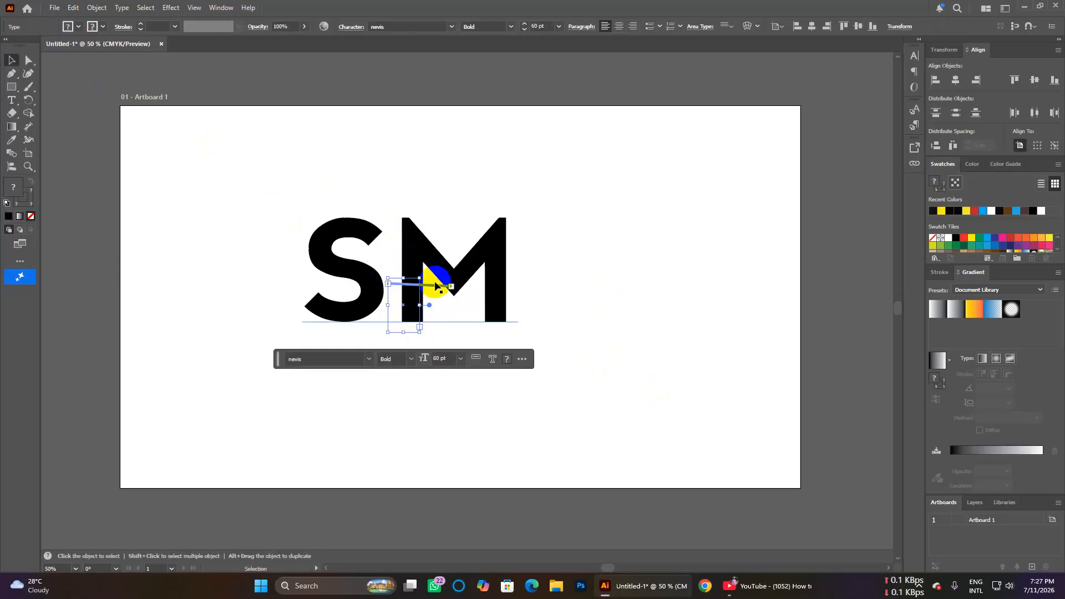
{"action": "left_click_drag", "start_coordinate": [437, 289], "coordinate": [644, 342]}
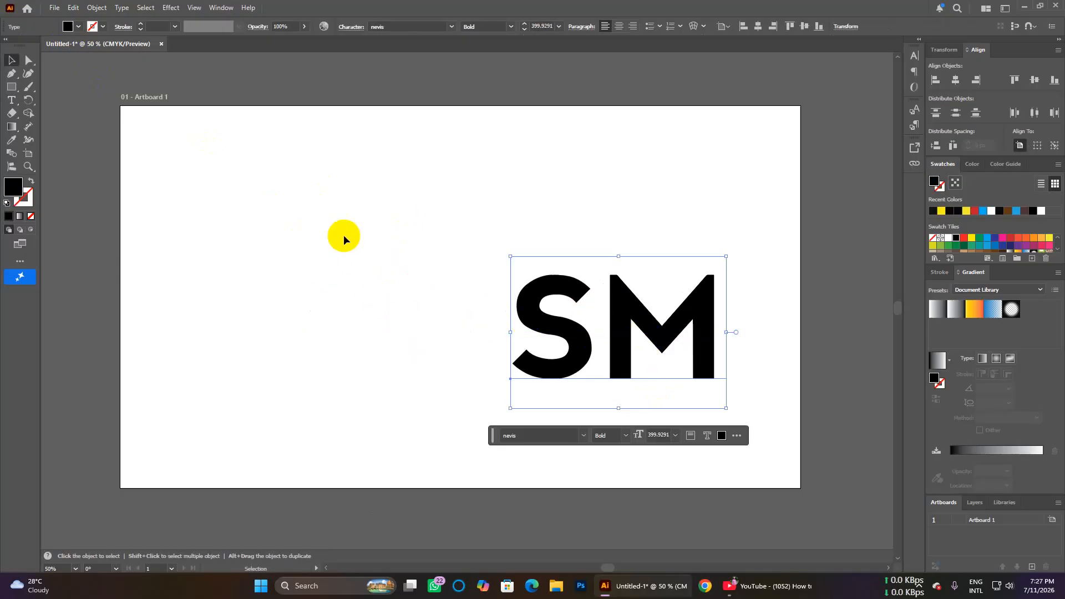
{"action": "left_click", "coordinate": [428, 321]}
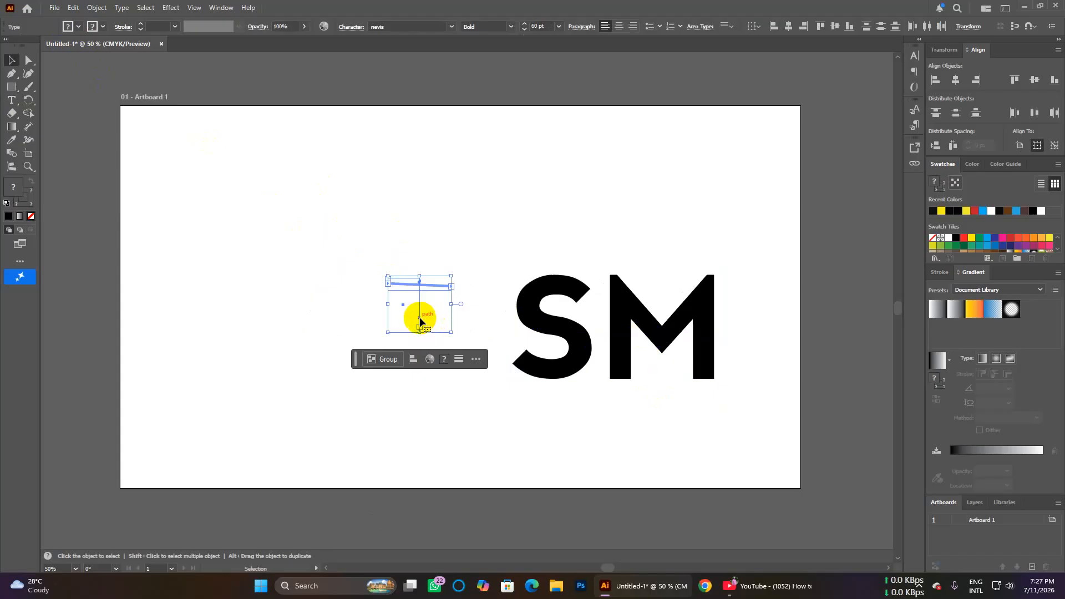
{"action": "left_click", "coordinate": [414, 320]}
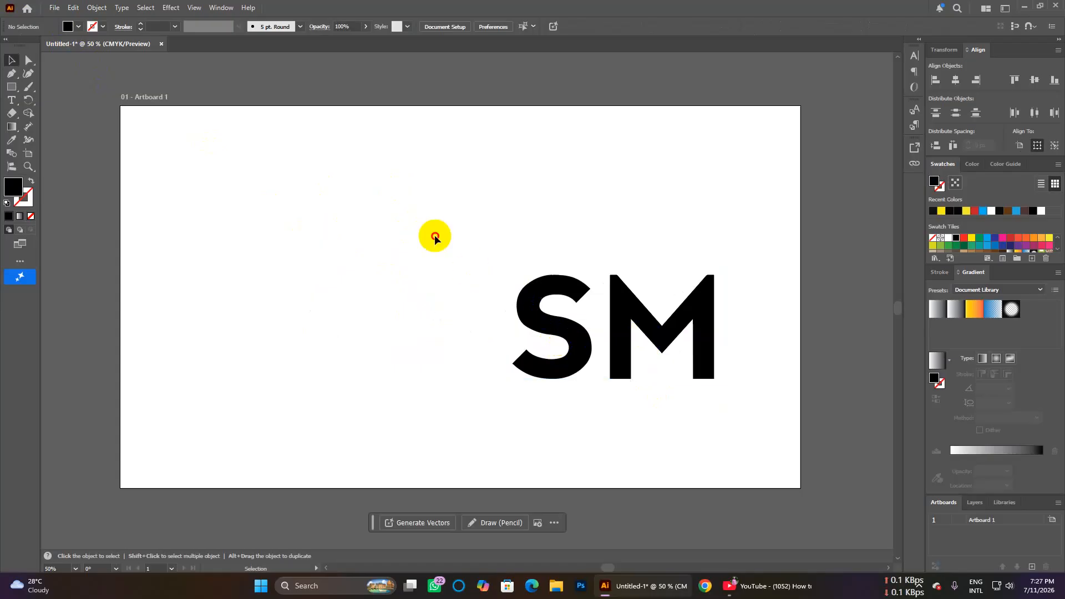
Move the SM text back to the middle of the artboard and expand its object and fill into shapes.
{"action": "left_click", "coordinate": [556, 335]}
{"action": "left_click_drag", "start_coordinate": [556, 336], "coordinate": [376, 282]}
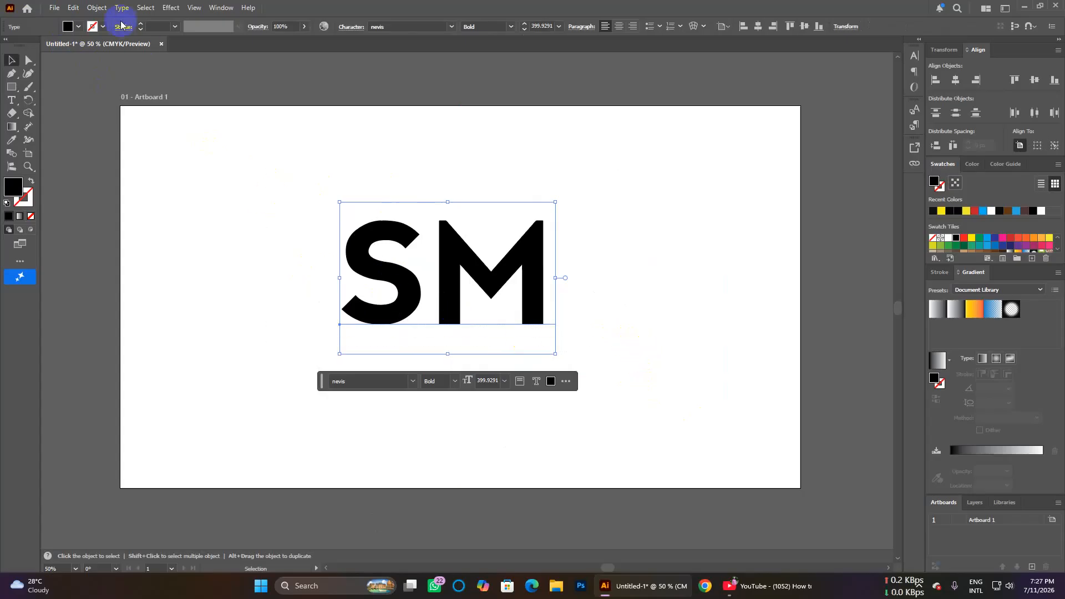
{"action": "left_click", "coordinate": [54, 9]}
{"action": "left_click", "coordinate": [93, 8]}
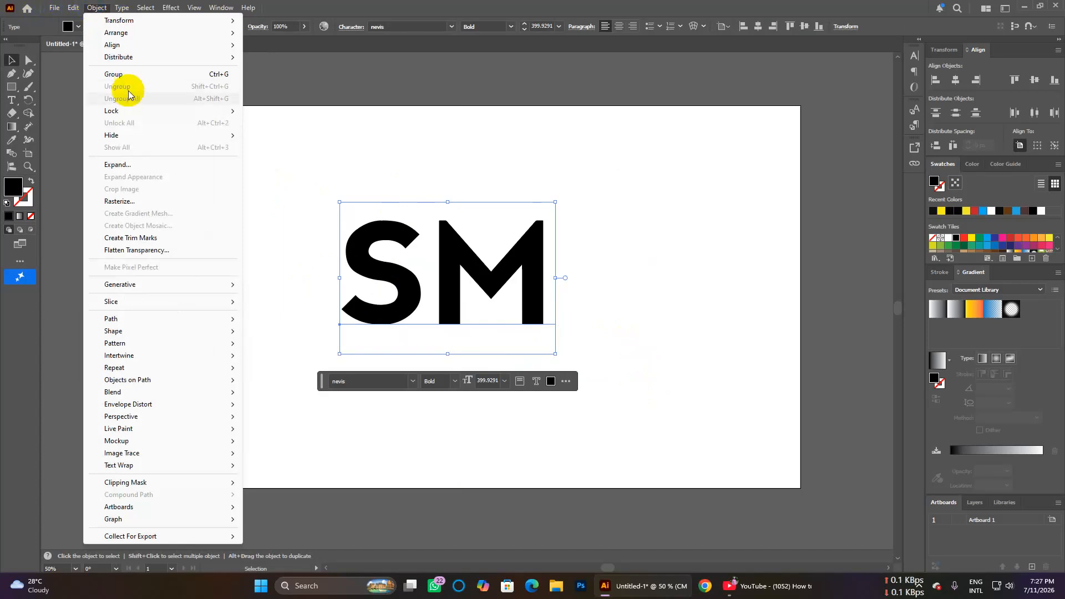
{"action": "left_click", "coordinate": [137, 166]}
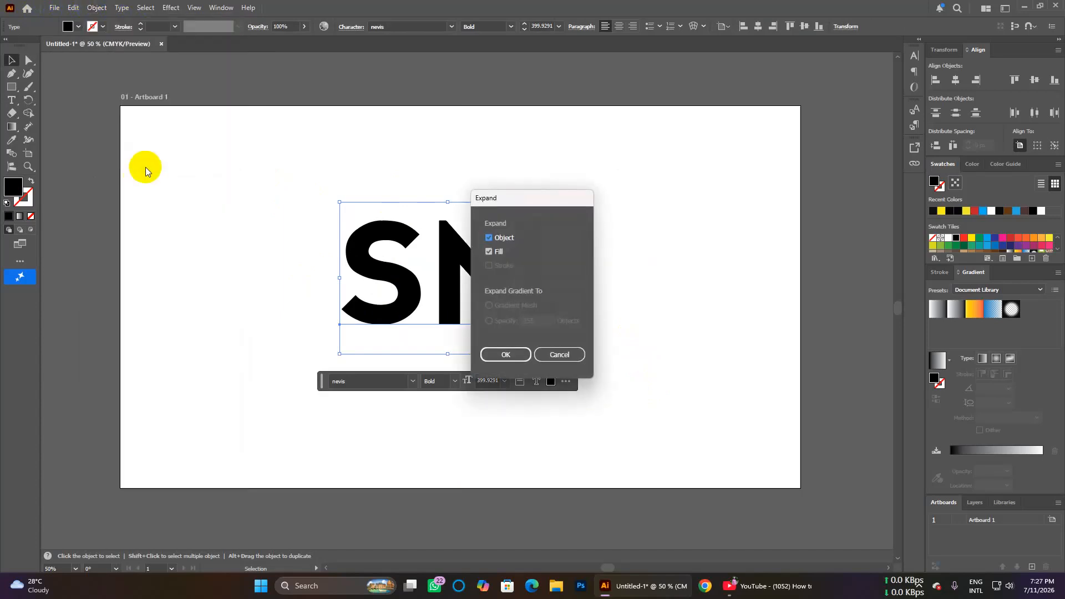
{"action": "left_click", "coordinate": [498, 355]}
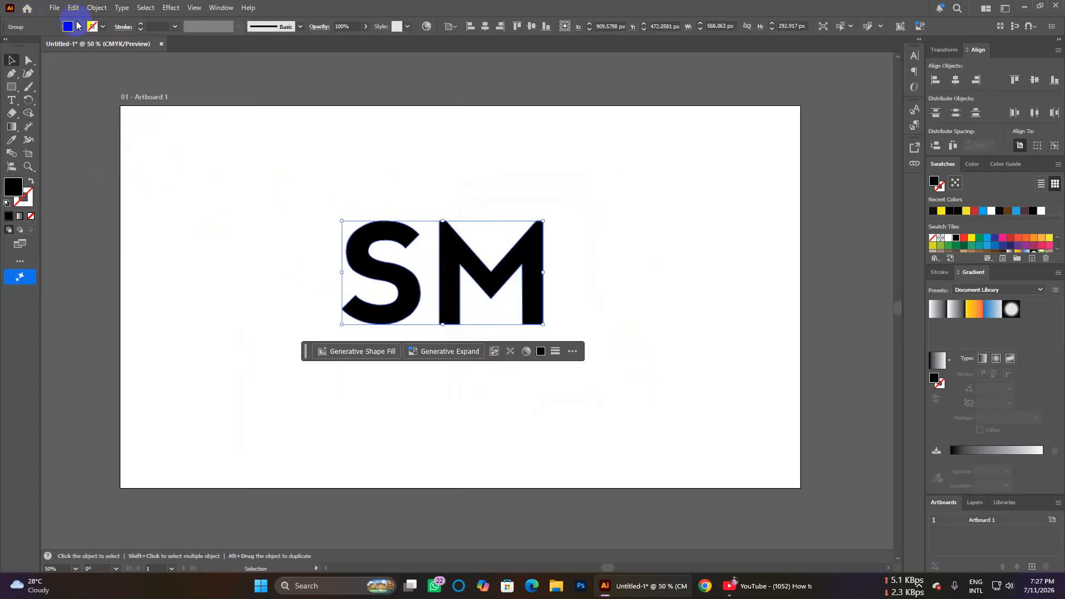
Ungroup the expanded letters and scale them up together proportionally from their centre to about 821 x 424 px.
{"action": "left_click", "coordinate": [93, 9]}
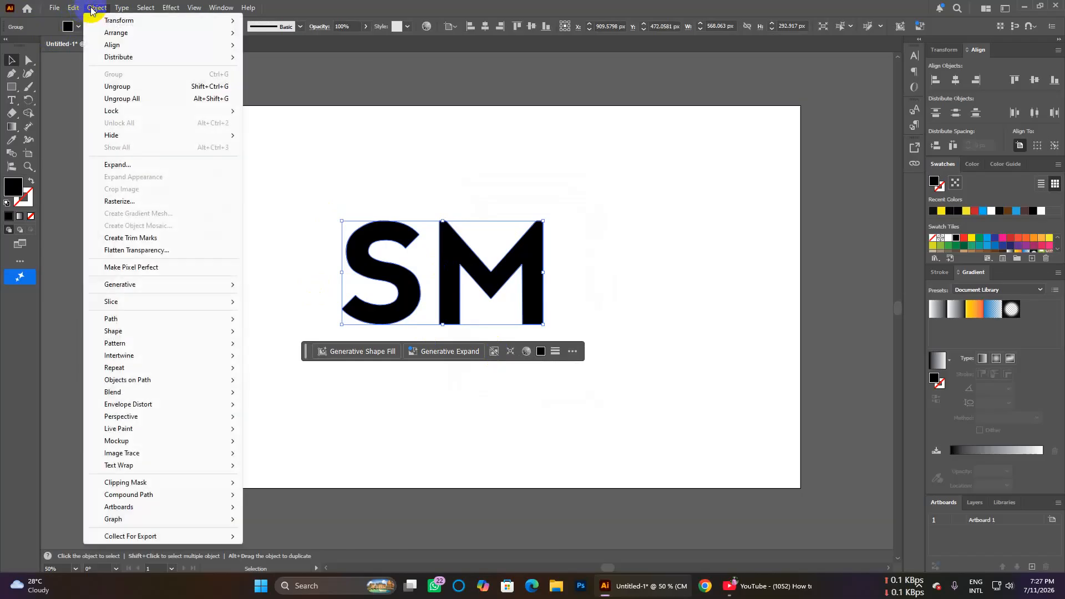
{"action": "left_click", "coordinate": [148, 89]}
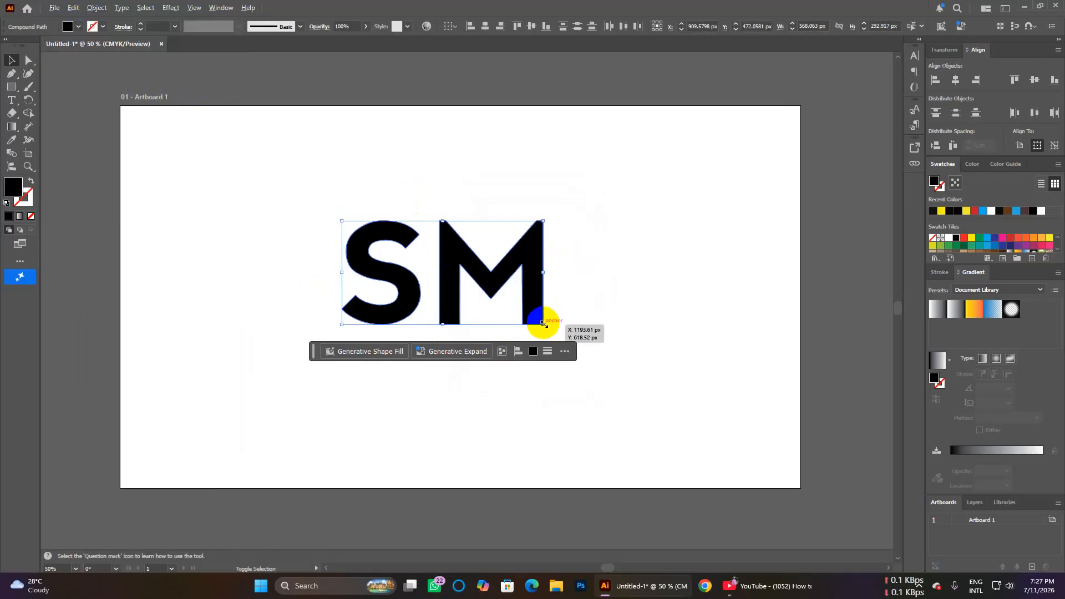
{"action": "left_click_drag", "start_coordinate": [544, 324], "coordinate": [588, 347]}
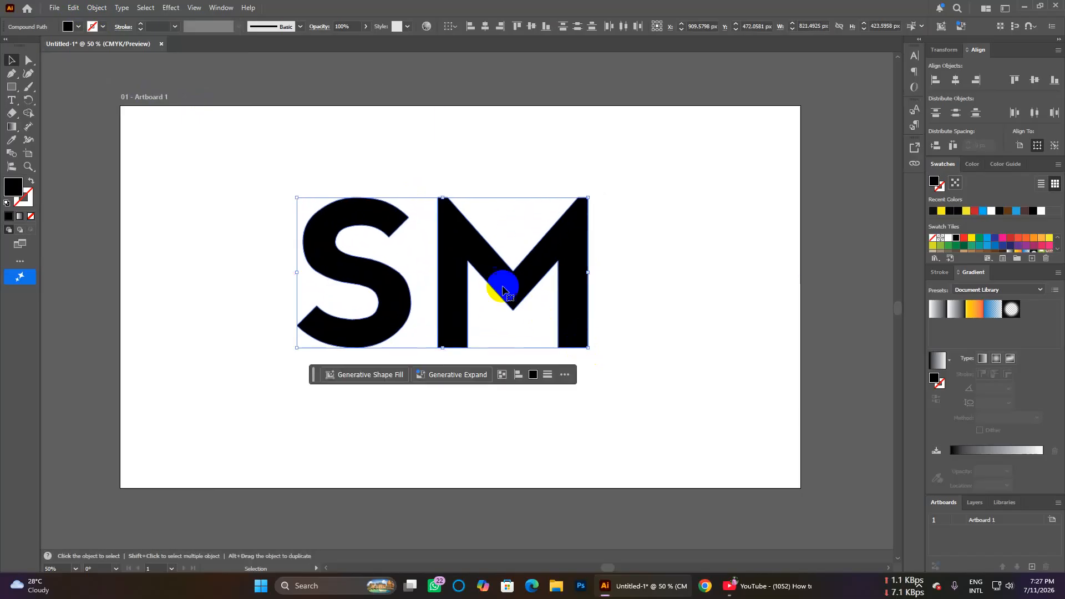
{"action": "left_click", "coordinate": [611, 245]}
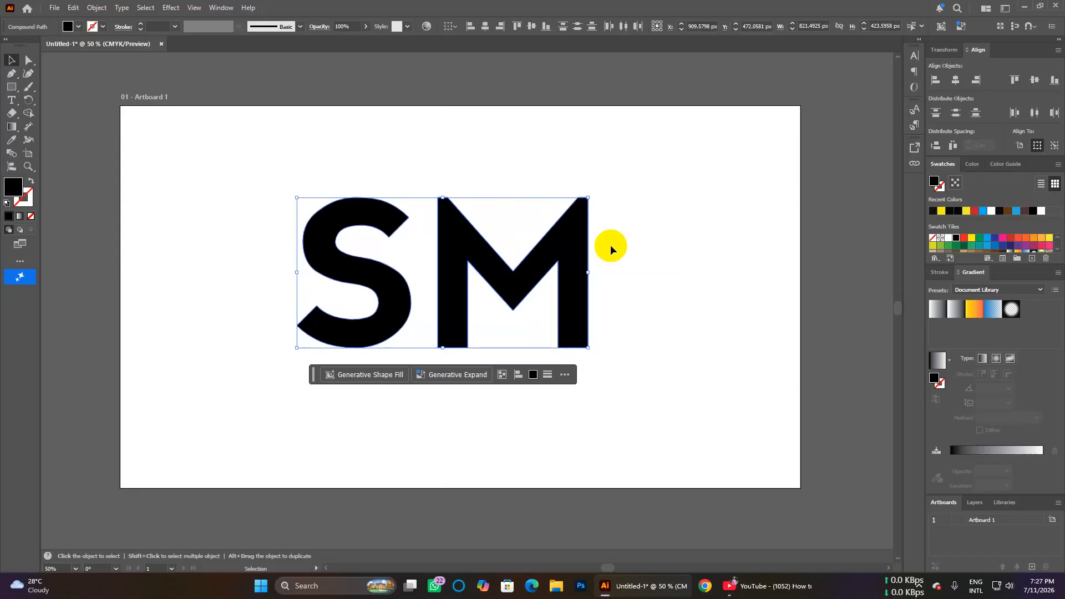
{"action": "left_click_drag", "start_coordinate": [516, 275], "coordinate": [557, 276]}
{"action": "mouse_move", "coordinate": [399, 285]}
{"action": "left_mouse_down"}
{"action": "mouse_move", "coordinate": [351, 263]}
{"action": "mouse_move", "coordinate": [417, 288]}
{"action": "left_mouse_up"}
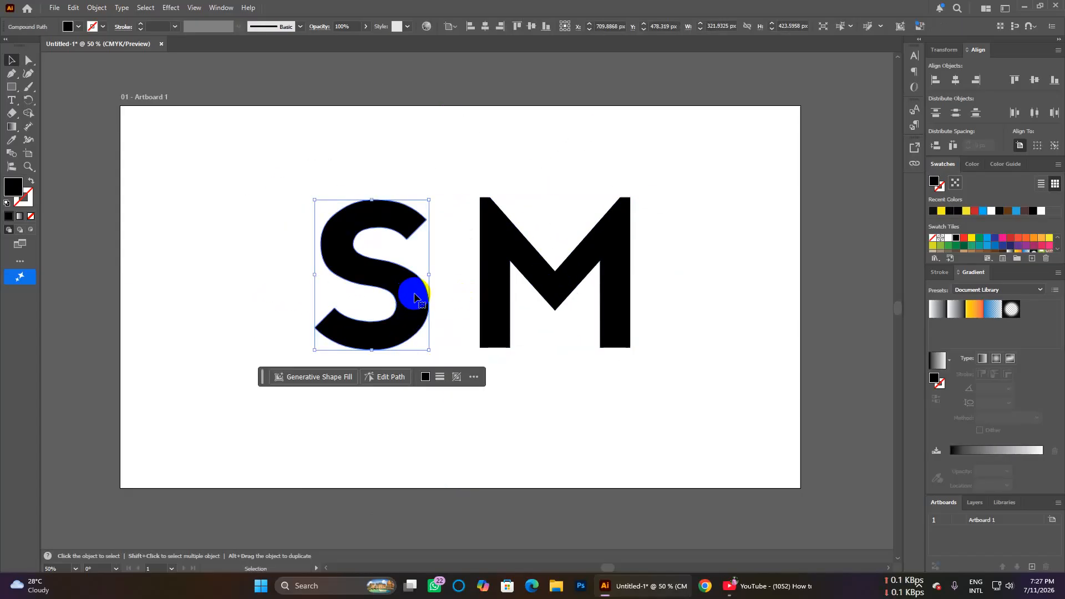
{"action": "key", "text": "ctrl+z"}
{"action": "key", "text": "ctrl+z"}
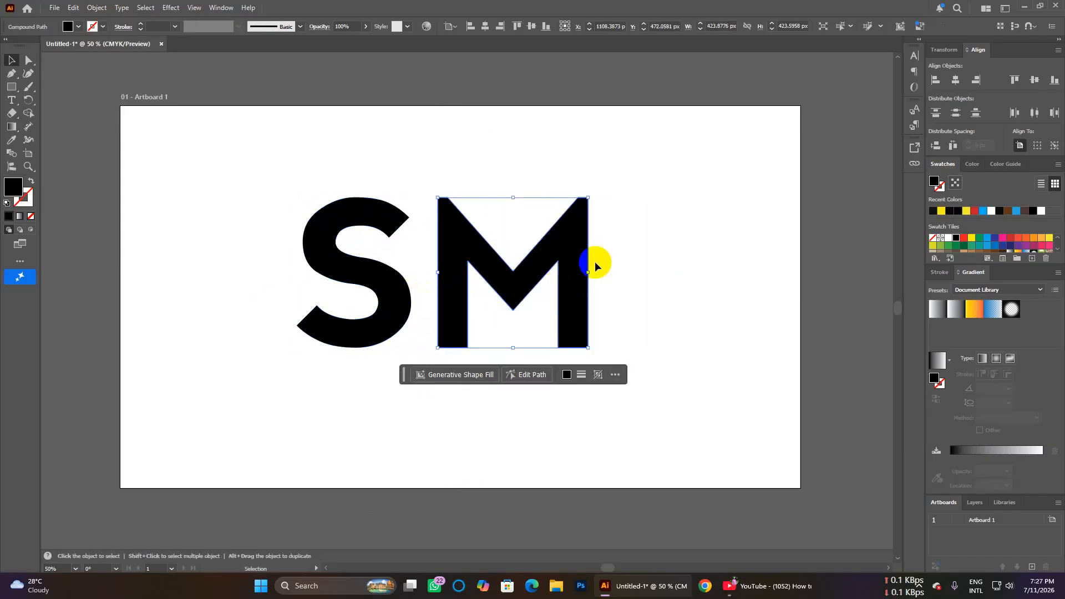
Nudge the M horizontally about 47 px towards the S to tighten the gap between the letters.
{"action": "key", "text": "Left"}
{"action": "key", "text": "Left"}
{"action": "key", "text": "Left"}
{"action": "key", "text": "Left"}
{"action": "key", "text": "Left"}
{"action": "key", "text": "Left"}
{"action": "key", "text": "Left"}
{"action": "key", "text": "Left"}
{"action": "key", "text": "Left"}
{"action": "key", "text": "Left"}
{"action": "key", "text": "Left"}
{"action": "key", "text": "Left"}
{"action": "key", "text": "Left"}
{"action": "key", "text": "Left"}
{"action": "key", "text": "Left"}
{"action": "key", "text": "Left"}
{"action": "key", "text": "Left"}
{"action": "key", "text": "Left"}
{"action": "key", "text": "Left"}
{"action": "key", "text": "Left"}
{"action": "key", "text": "Left"}
{"action": "key", "text": "Left"}
{"action": "key", "text": "Left"}
{"action": "key", "text": "Left"}
{"action": "key", "text": "Left"}
{"action": "key", "text": "Left"}
{"action": "key", "text": "Left"}
{"action": "key", "text": "Left"}
{"action": "key", "text": "Left"}
{"action": "key", "text": "Left"}
{"action": "key", "text": "Left"}
{"action": "key", "text": "Left"}
{"action": "key", "text": "Left"}
{"action": "key", "text": "Left"}
{"action": "key", "text": "Left"}
{"action": "key", "text": "Left"}
{"action": "key", "text": "Left"}
{"action": "key", "text": "Left"}
{"action": "key", "text": "Left"}
{"action": "key", "text": "Left"}
{"action": "key", "text": "Left"}
{"action": "key", "text": "Left"}
{"action": "key", "text": "Left"}
{"action": "key", "text": "Left"}
{"action": "key", "text": "Left"}
{"action": "key", "text": "Left"}
{"action": "key", "text": "Left"}
{"action": "key", "text": "Left"}
{"action": "key", "text": "Left"}
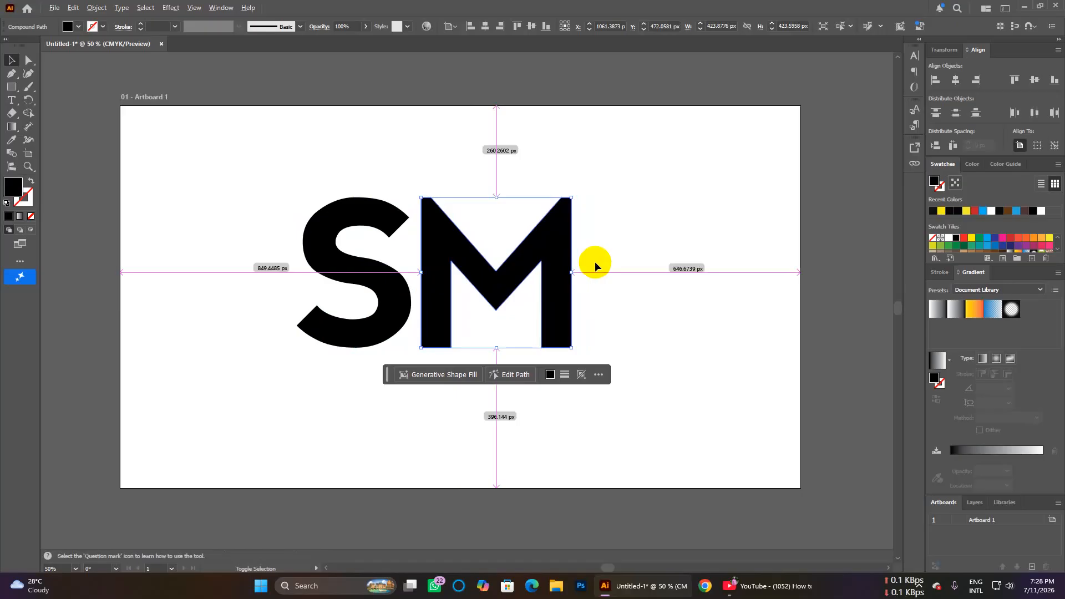
Select both the S and the M and move them together slightly up and to the right on the artboard.
{"action": "scroll", "coordinate": [595, 261], "scroll_direction": "up", "scroll_amount": 1}
{"action": "scroll", "coordinate": [538, 274], "scroll_direction": "down", "scroll_amount": 3}
{"action": "scroll", "coordinate": [538, 275], "scroll_direction": "up", "scroll_amount": 4}
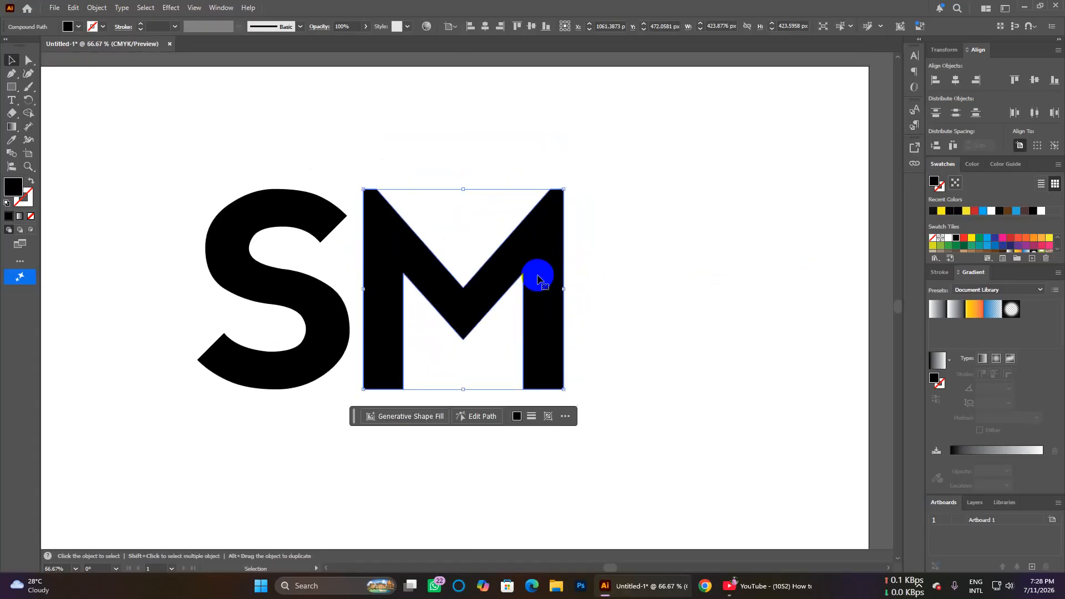
{"action": "left_click_drag", "start_coordinate": [185, 183], "coordinate": [690, 427]}
{"action": "left_click_drag", "start_coordinate": [507, 273], "coordinate": [533, 254]}
{"action": "left_click", "coordinate": [669, 321]}
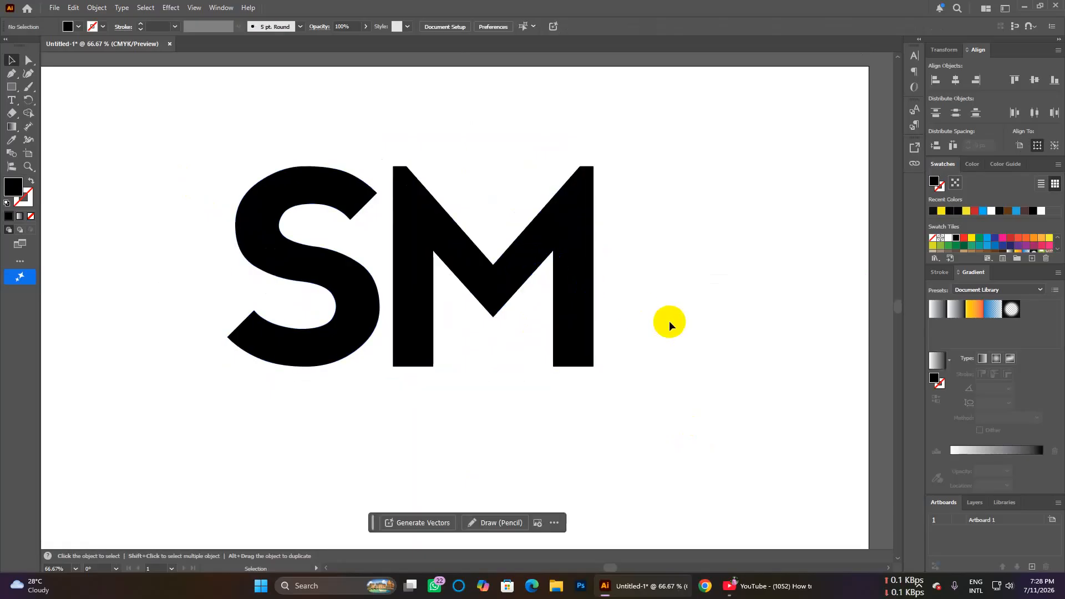
Draw a thin horizontal ellipse about 864 x 27 px above the letters.
{"action": "right_click", "coordinate": [11, 87]}
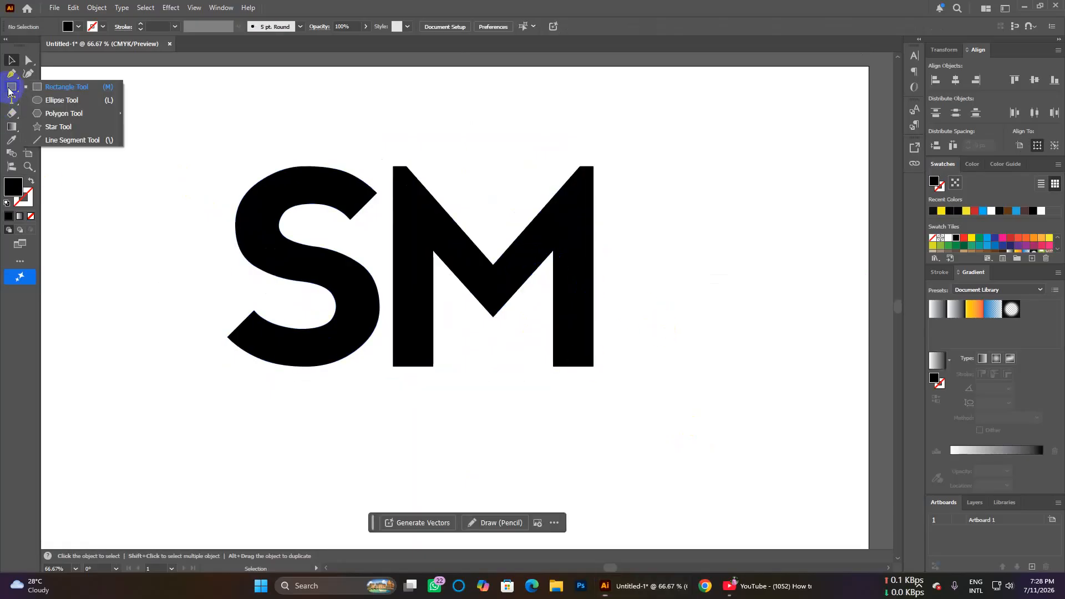
{"action": "left_click", "coordinate": [67, 104]}
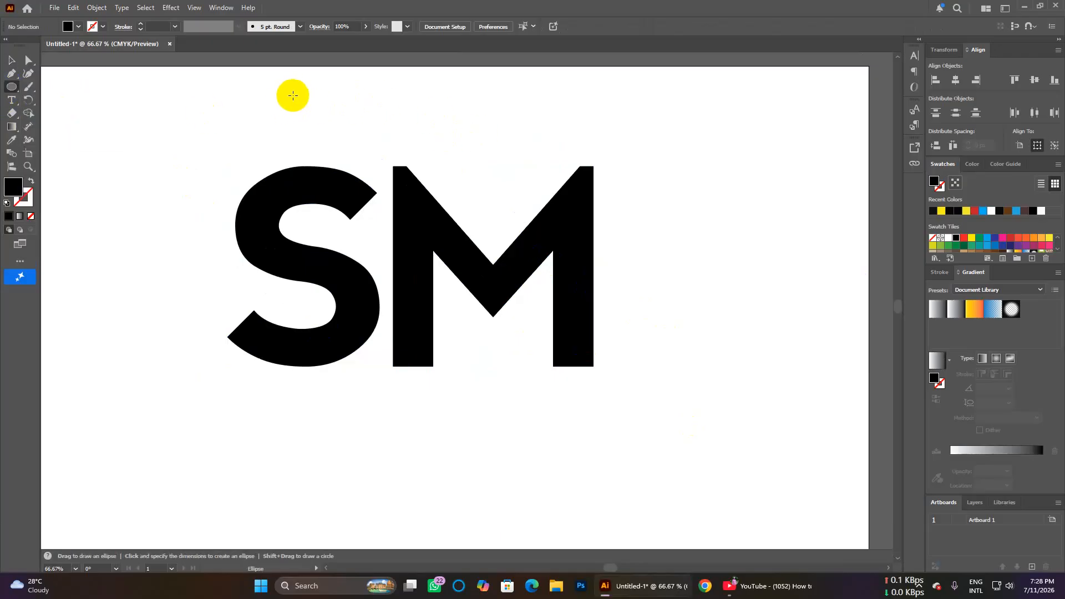
{"action": "left_click_drag", "start_coordinate": [271, 106], "coordinate": [680, 119]}
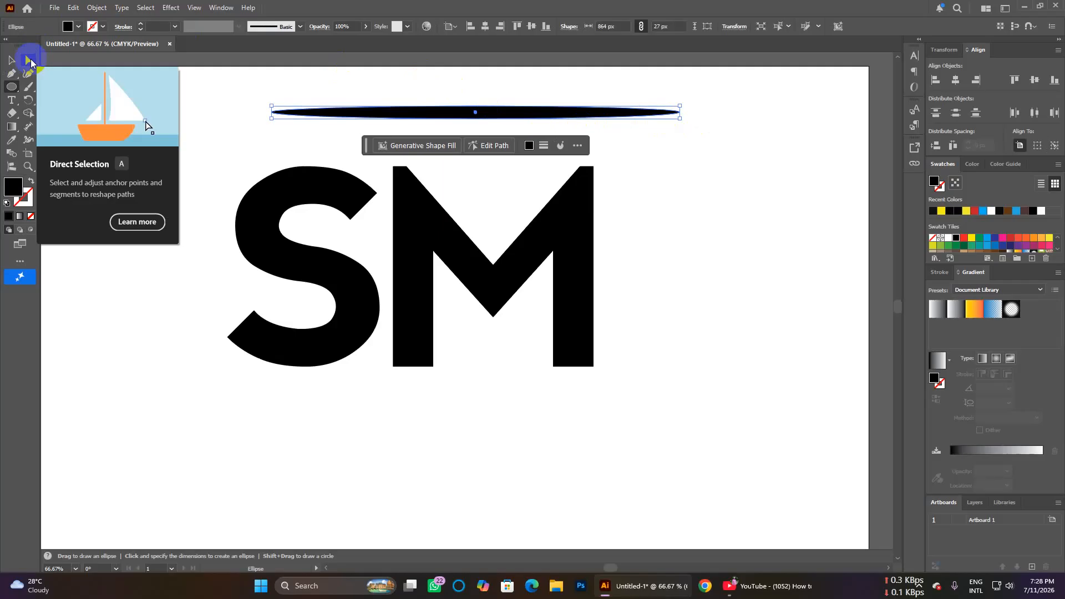
Convert the anchor points at both ends of the thin ellipse to corner points to make sharp tips.
{"action": "left_click", "coordinate": [29, 60]}
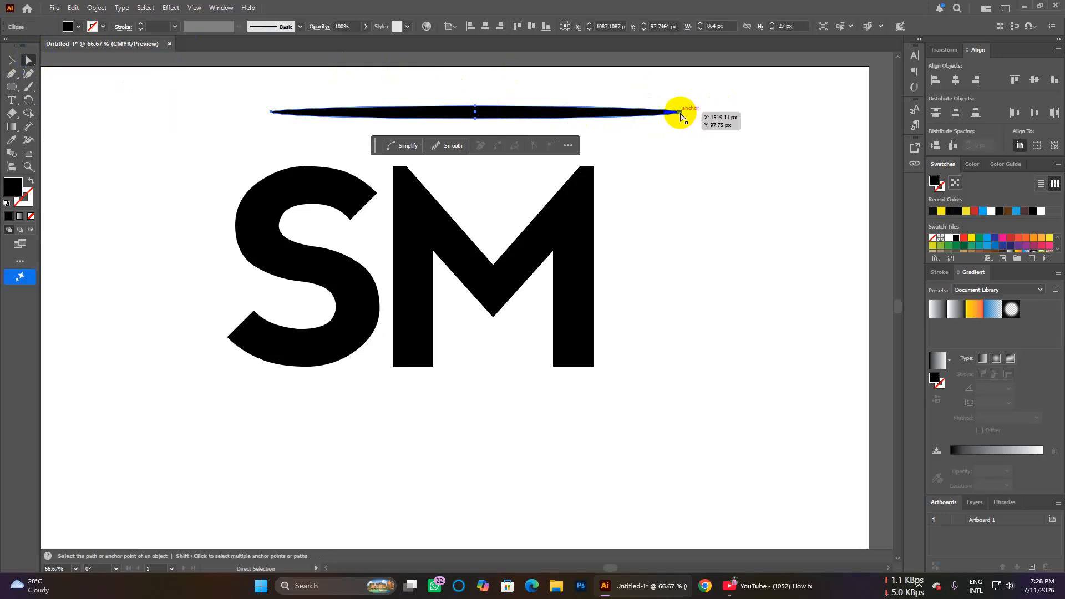
{"action": "left_click", "coordinate": [679, 112]}
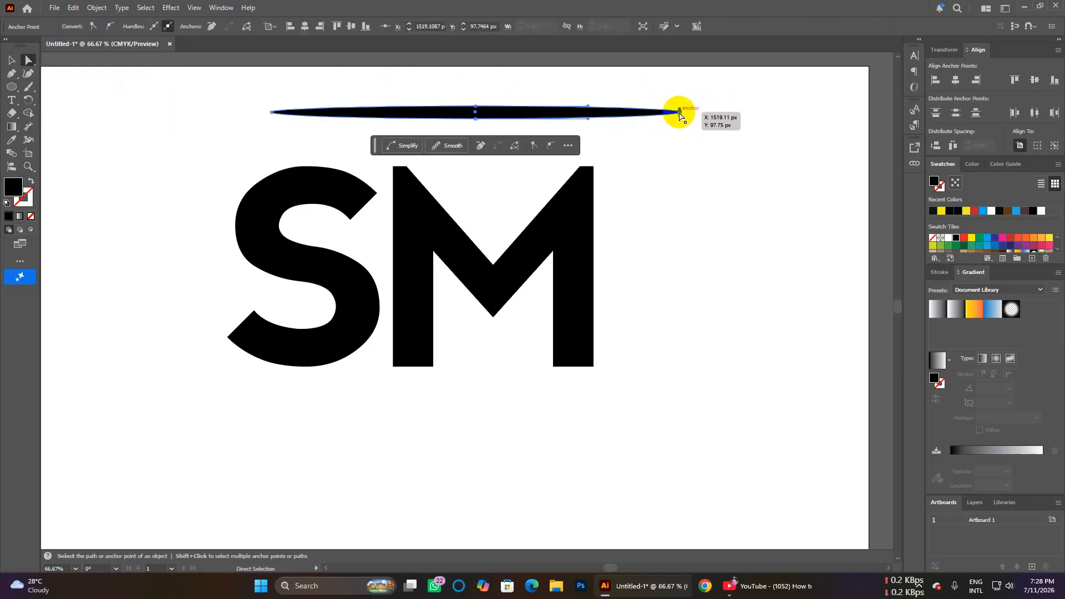
{"action": "left_click", "coordinate": [93, 27]}
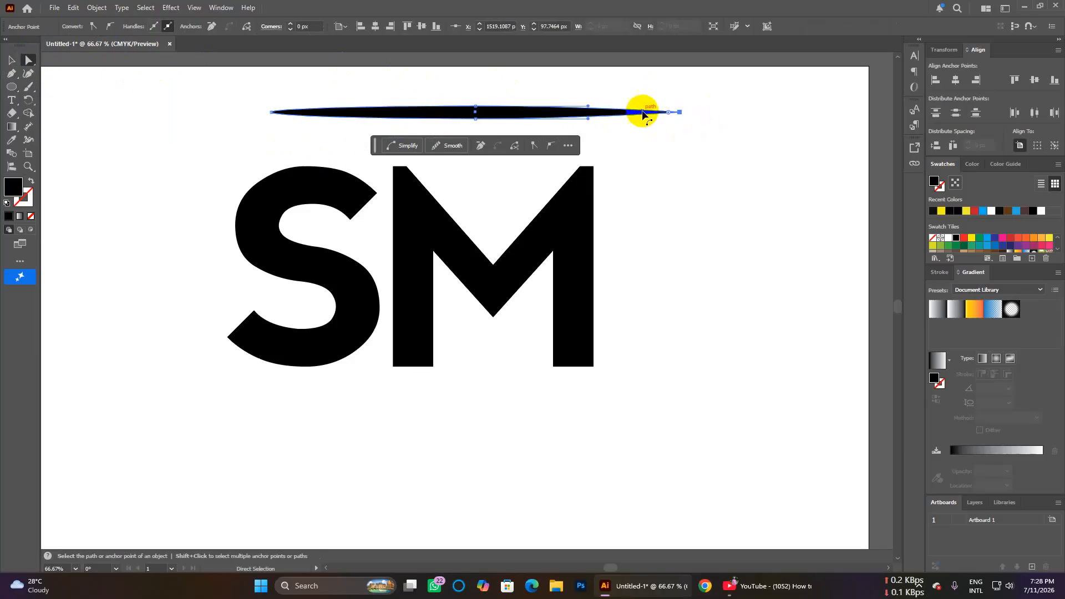
{"action": "left_click", "coordinate": [271, 112]}
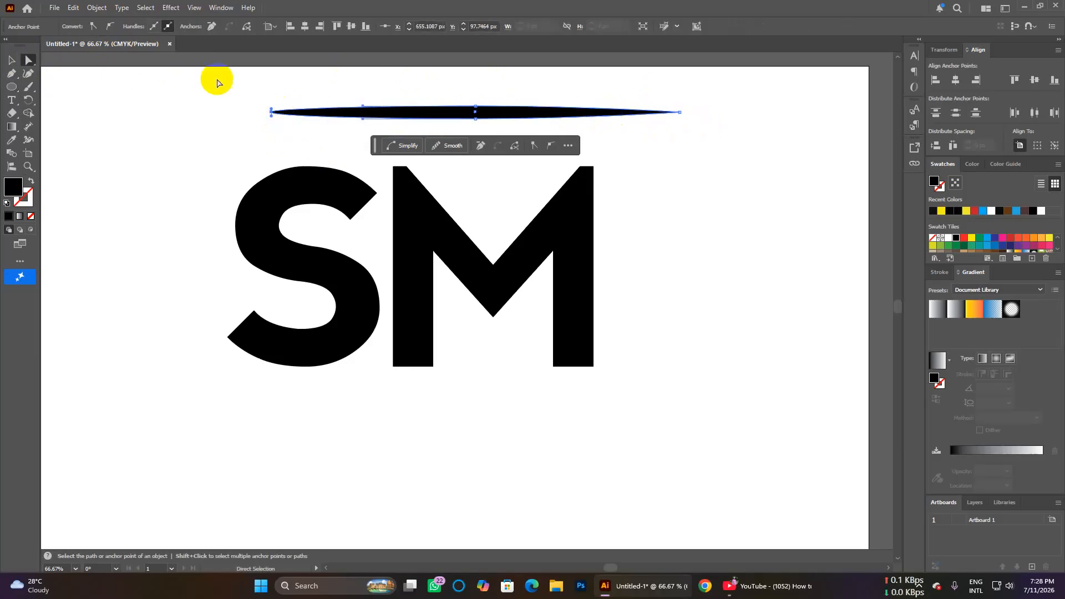
{"action": "left_click", "coordinate": [93, 26]}
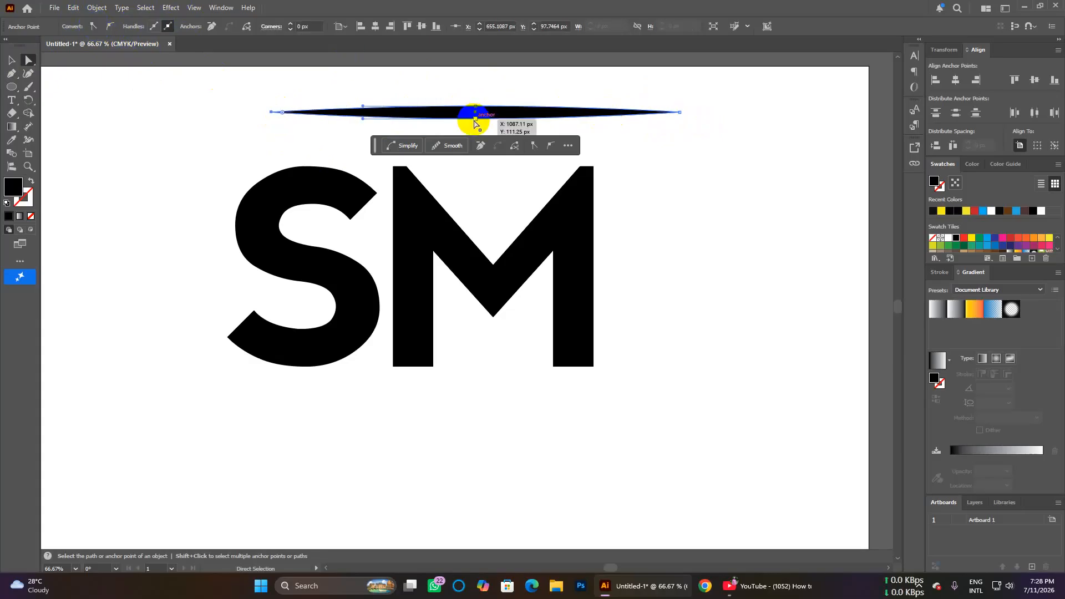
Flatten the pointed ellipse to about 16 px high and stretch it to about 1081 px wide.
{"action": "key", "text": "v"}
{"action": "left_click", "coordinate": [477, 123]}
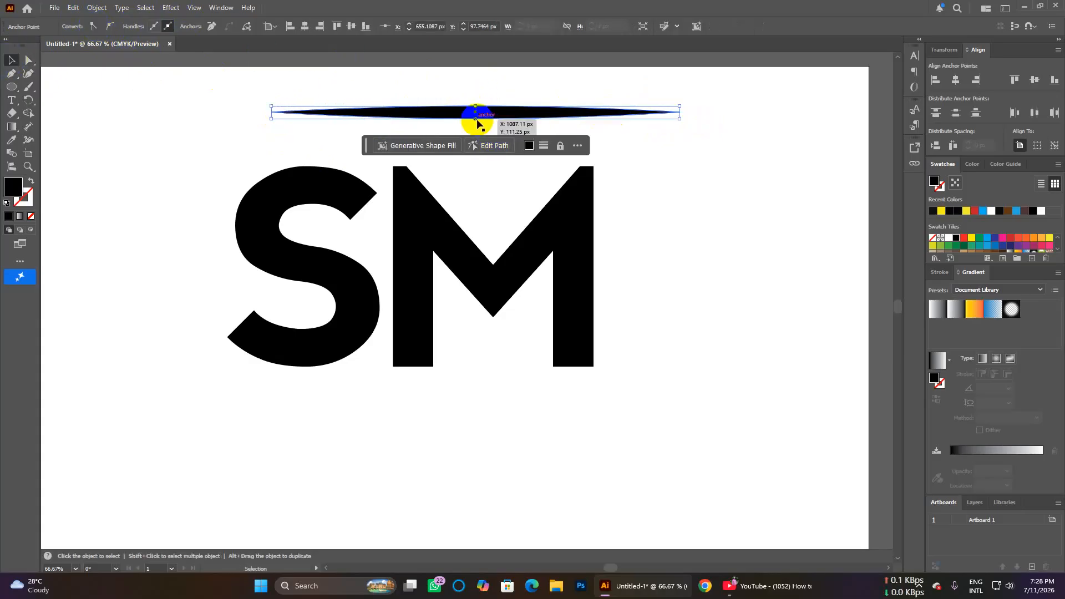
{"action": "left_click_drag", "start_coordinate": [475, 118], "coordinate": [469, 107]}
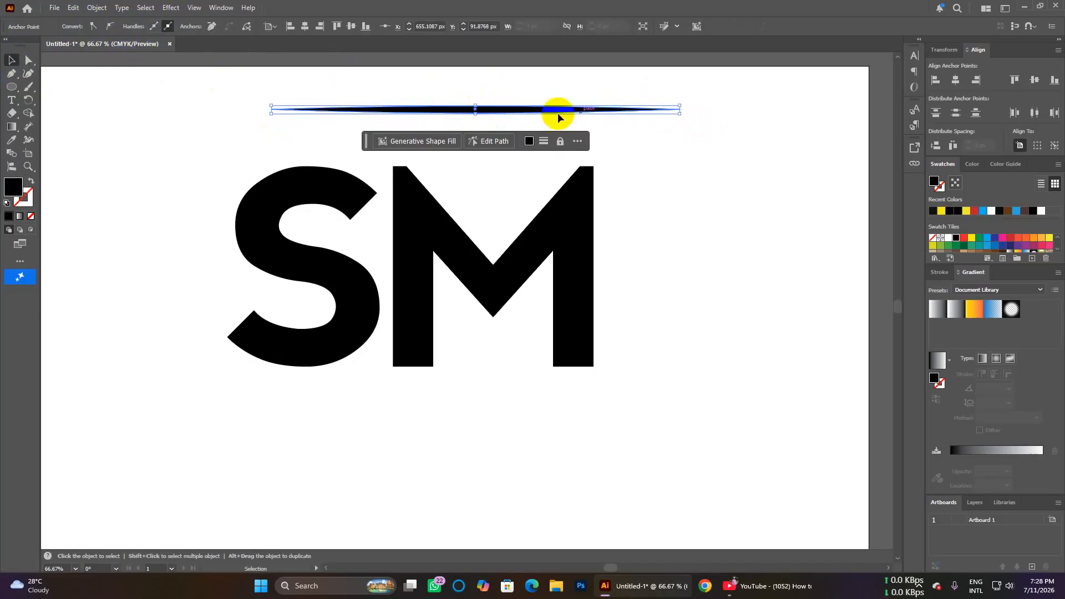
{"action": "left_click_drag", "start_coordinate": [680, 106], "coordinate": [782, 105]}
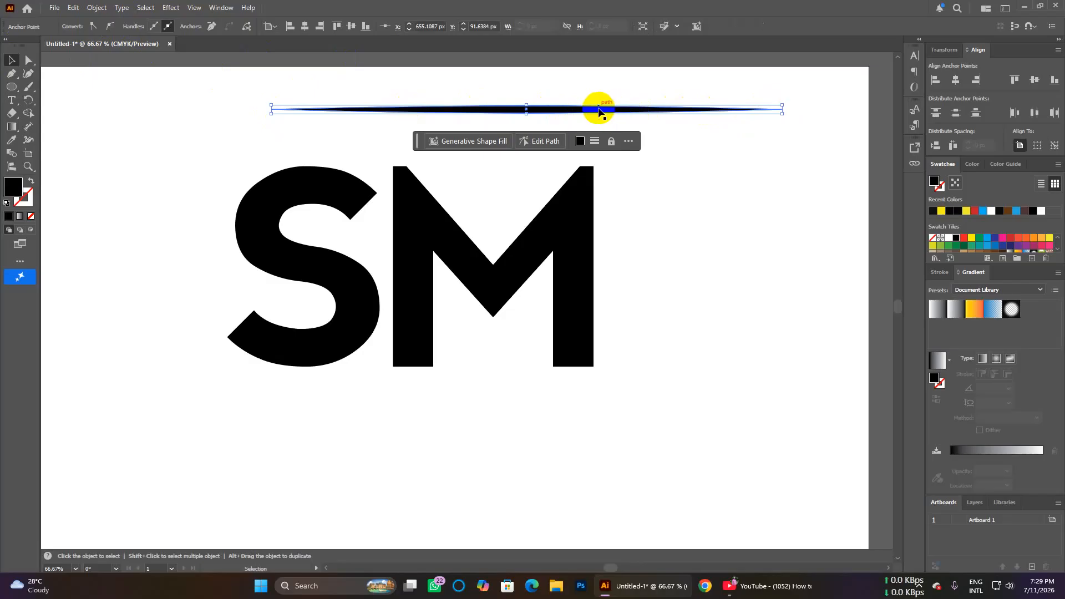
Move the pointed sliver across the middle of the letters and fill it with yellow.
{"action": "left_click_drag", "start_coordinate": [597, 114], "coordinate": [495, 257]}
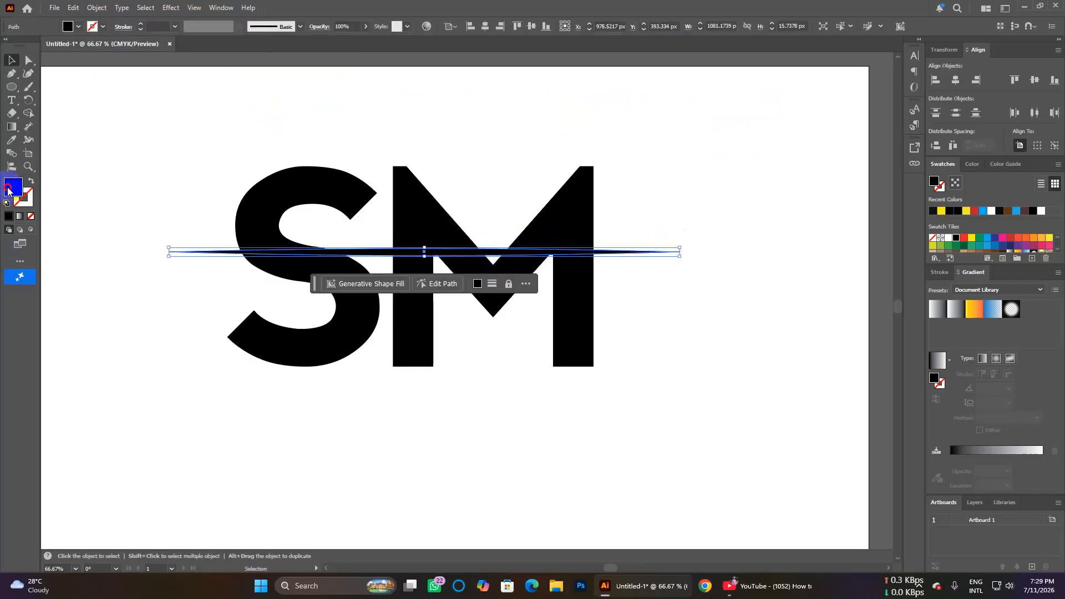
{"action": "double_click", "coordinate": [8, 190]}
{"action": "left_click_drag", "start_coordinate": [701, 332], "coordinate": [697, 293]}
{"action": "left_click", "coordinate": [657, 209]}
{"action": "left_click", "coordinate": [805, 175]}
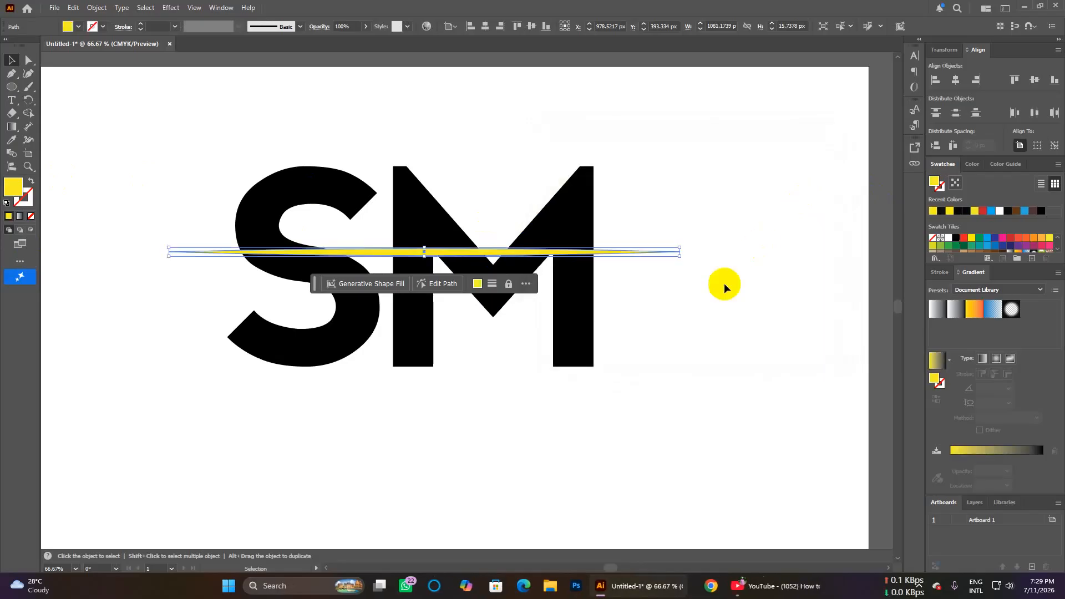
Lower the yellow sliver slightly and place a duplicate of it just below.
{"action": "left_click", "coordinate": [669, 324]}
{"action": "mouse_move", "coordinate": [639, 256]}
{"action": "left_mouse_down"}
{"action": "mouse_move", "coordinate": [661, 305]}
{"action": "mouse_move", "coordinate": [645, 271]}
{"action": "left_mouse_up"}
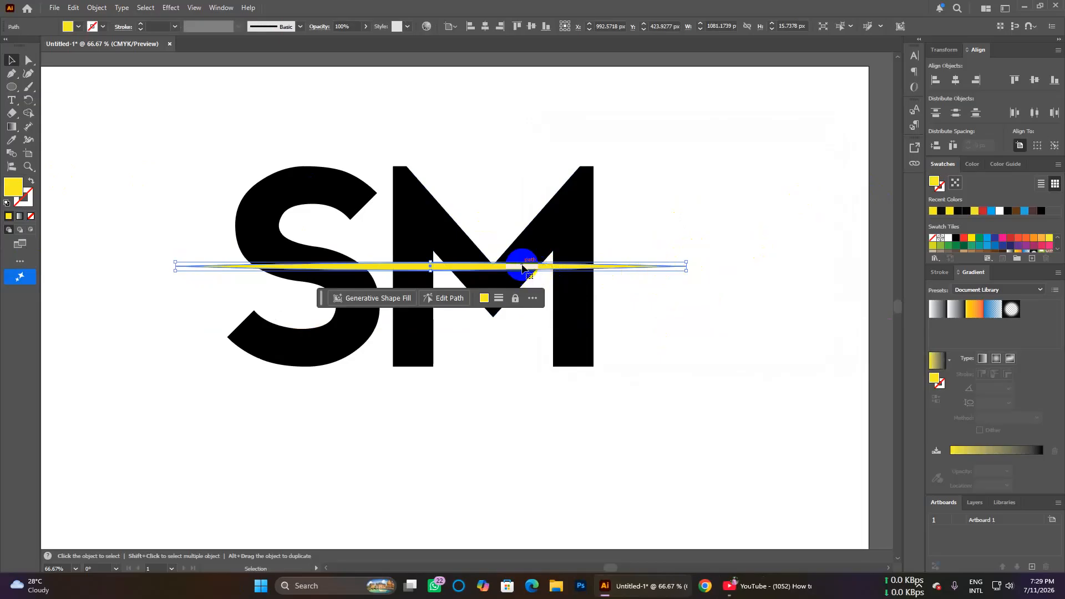
{"action": "left_click_drag", "start_coordinate": [522, 270], "coordinate": [518, 281]}
Rotate both yellow slivers clockwise to slope down to the right across the letters and lengthen them slightly beyond both sides.
{"action": "left_click_drag", "start_coordinate": [682, 227], "coordinate": [694, 312]}
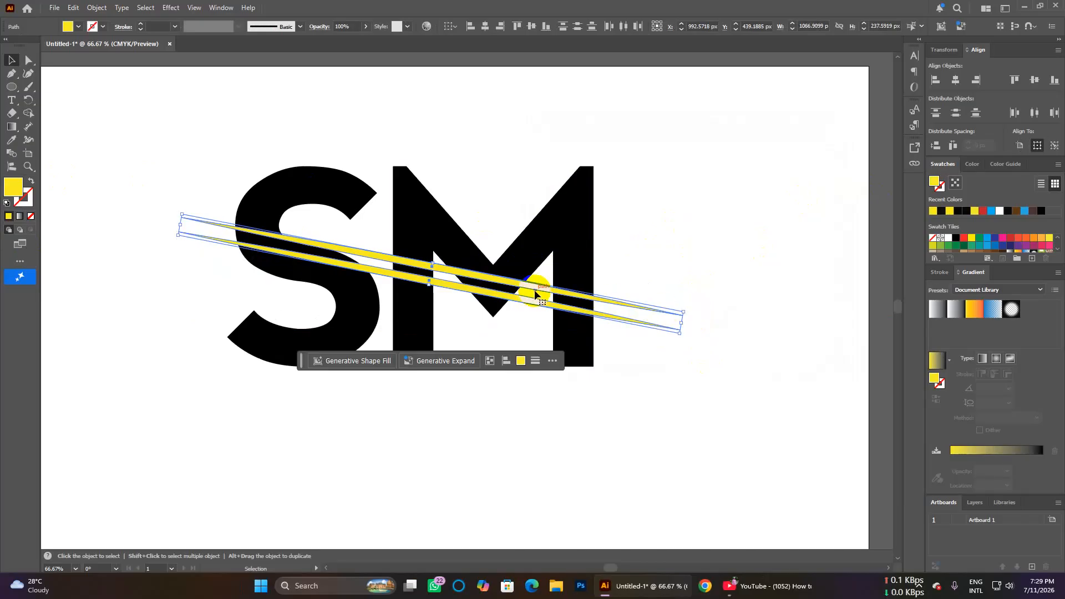
{"action": "left_click_drag", "start_coordinate": [540, 287], "coordinate": [537, 288]}
{"action": "left_click_drag", "start_coordinate": [680, 322], "coordinate": [694, 324]}
{"action": "left_click", "coordinate": [732, 325]}
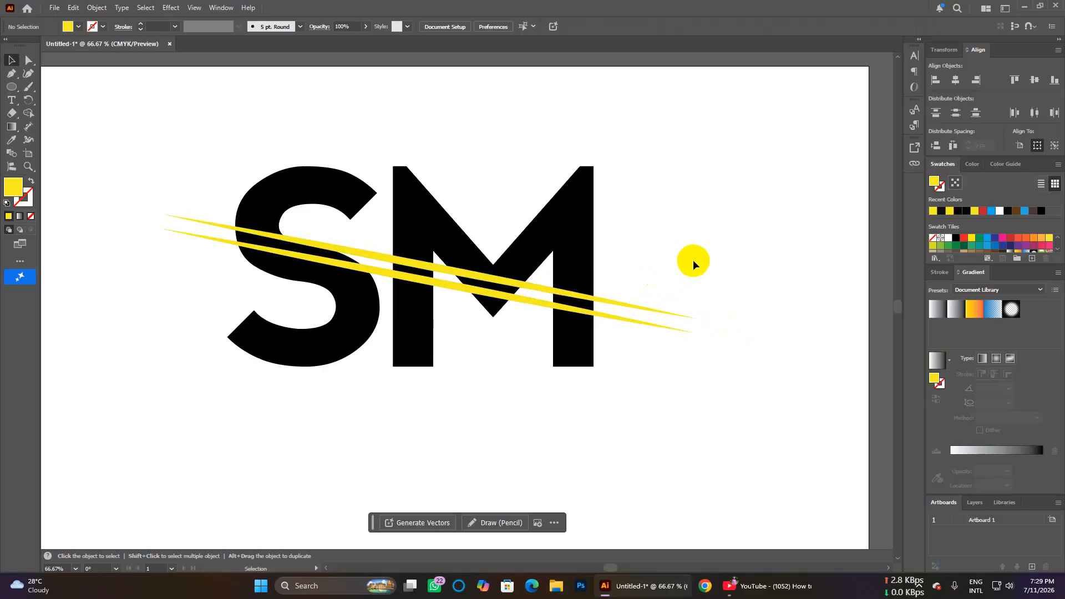
Expand both yellow slivers crossing the letters into plain shapes.
{"action": "left_click_drag", "start_coordinate": [157, 192], "coordinate": [202, 249]}
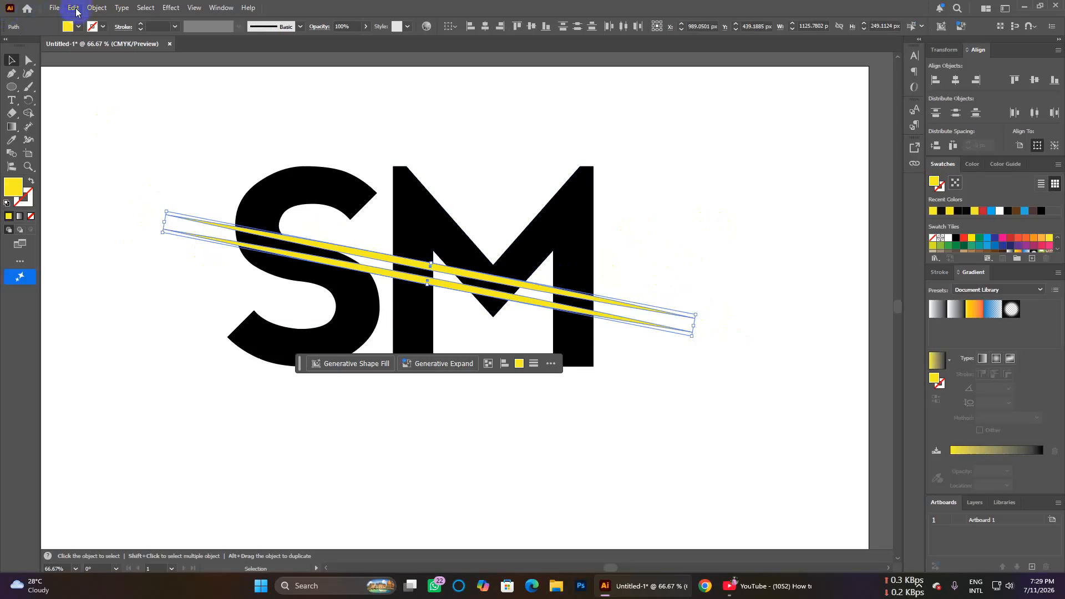
{"action": "left_click", "coordinate": [93, 9]}
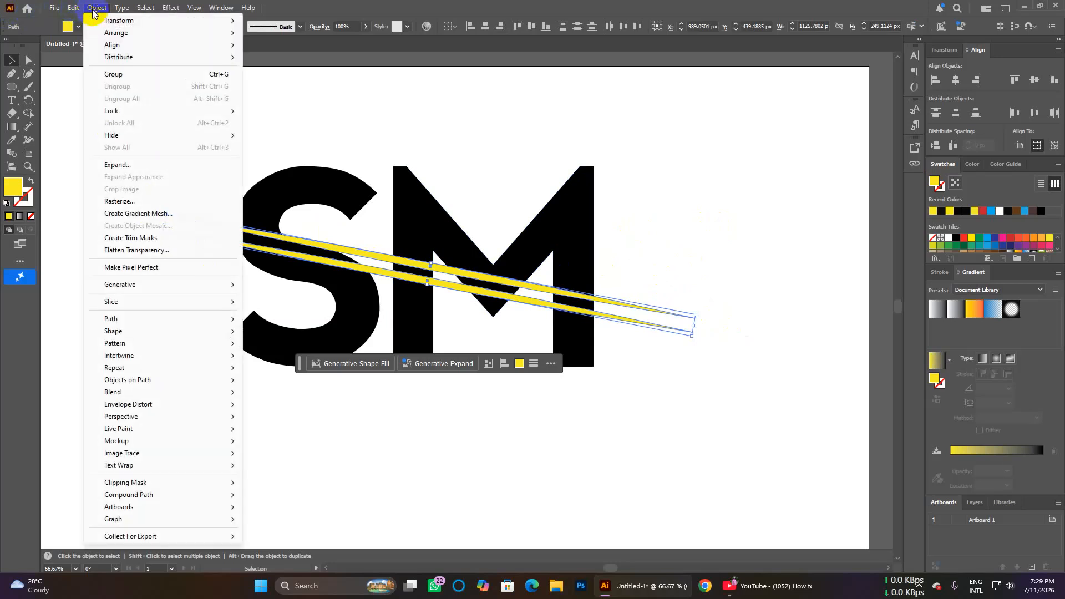
{"action": "left_click", "coordinate": [125, 164]}
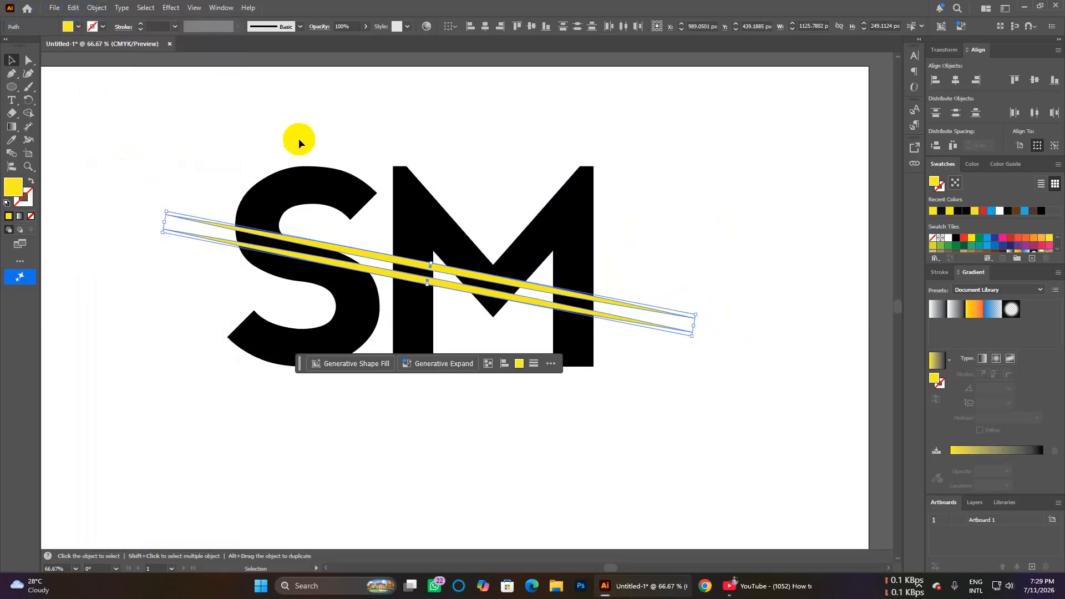
{"action": "left_click", "coordinate": [559, 466]}
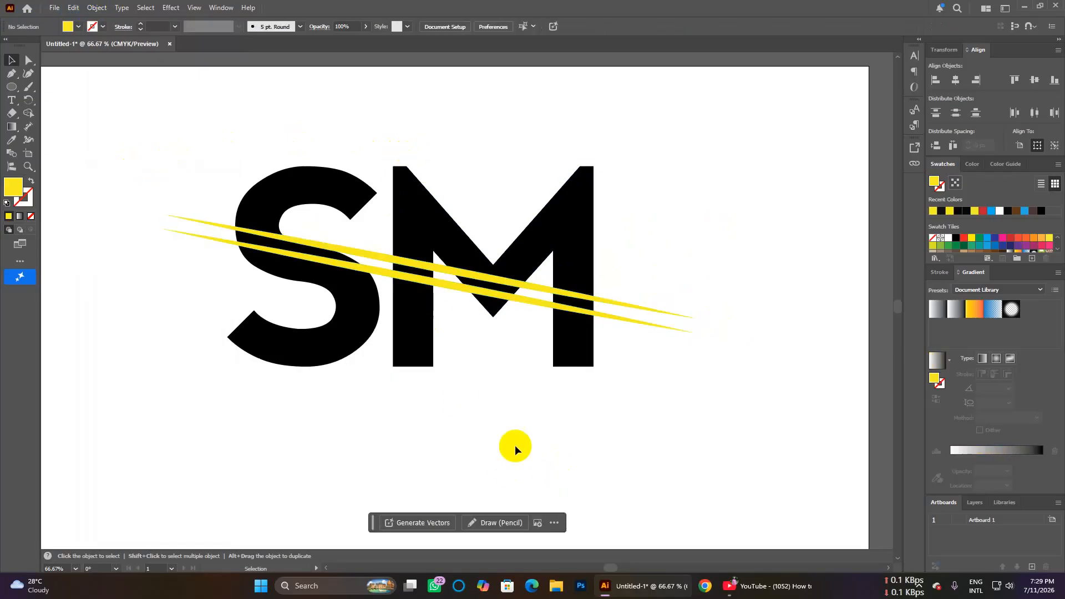
Use Shape Builder on the letters and slivers to remove the black letter areas enclosed between the two yellow slivers.
{"action": "left_click_drag", "start_coordinate": [143, 158], "coordinate": [716, 471]}
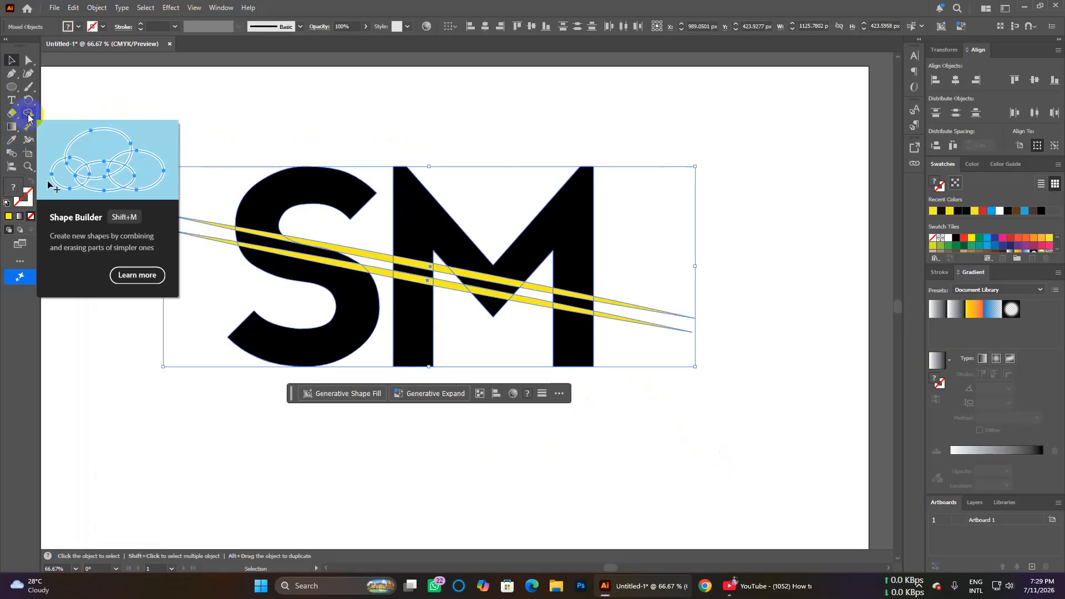
{"action": "left_click", "coordinate": [28, 114]}
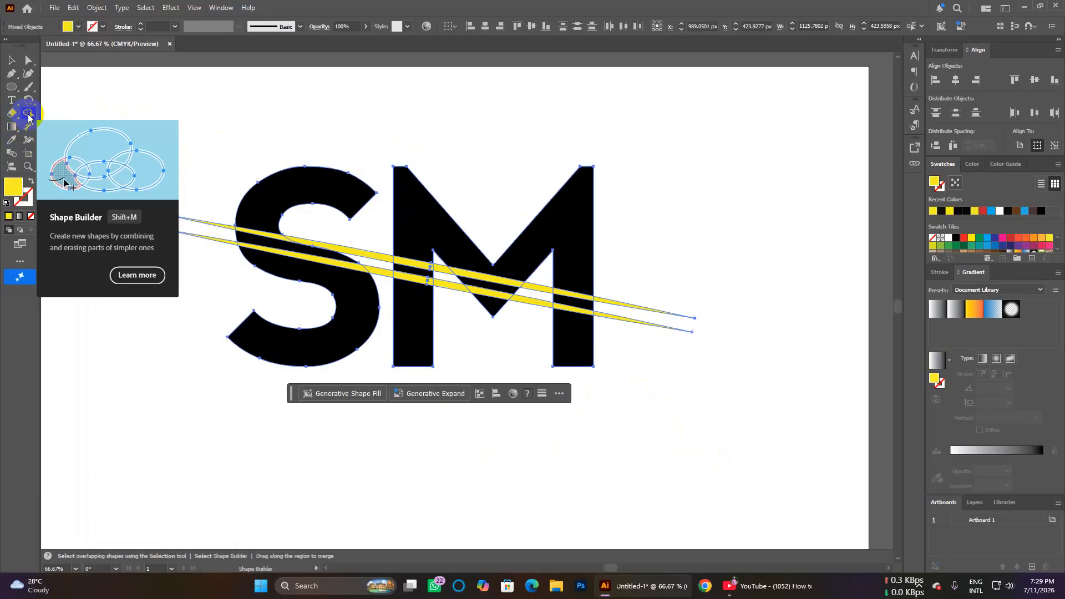
{"action": "left_click", "coordinate": [274, 243], "text": "alt"}
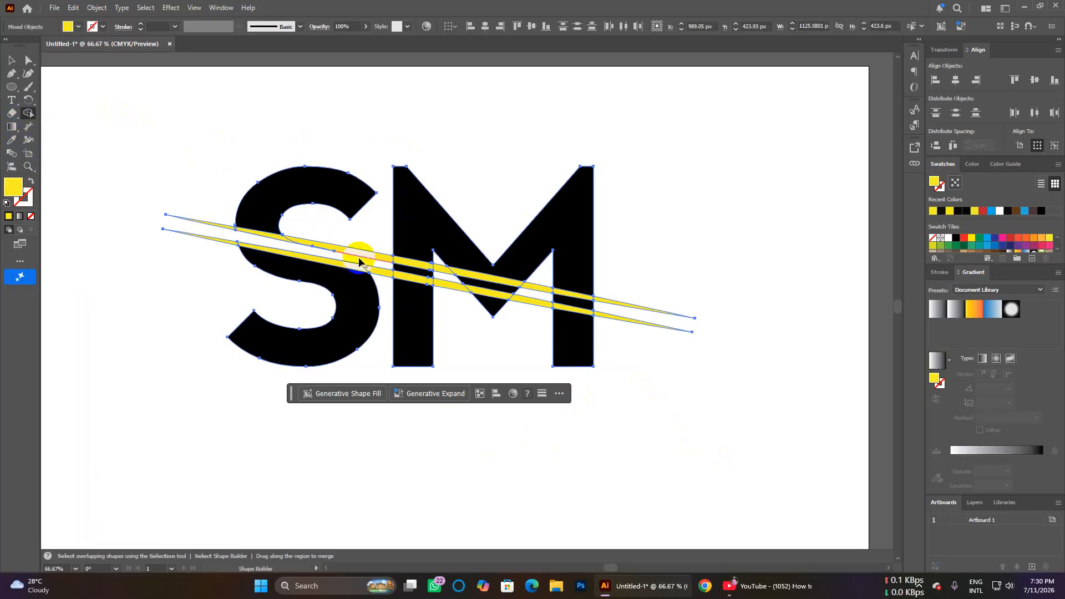
{"action": "left_click", "coordinate": [408, 270], "text": "alt"}
{"action": "left_click_drag", "start_coordinate": [465, 279], "coordinate": [576, 305]}
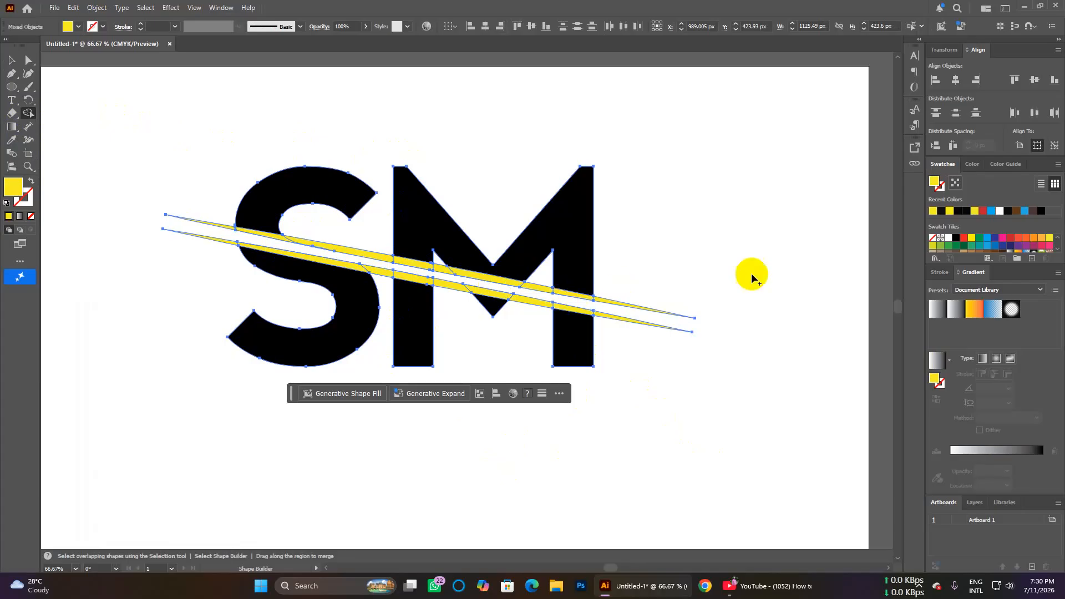
{"action": "left_click", "coordinate": [11, 60]}
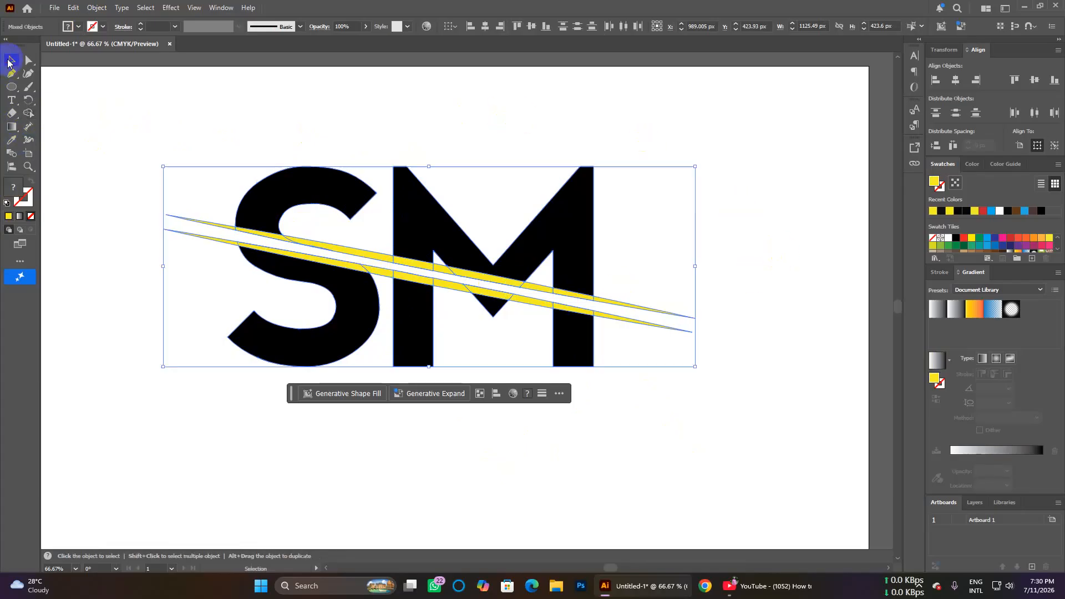
Change the fill of the two yellow slivers to black to match the letters.
{"action": "left_click_drag", "start_coordinate": [164, 151], "coordinate": [655, 411]}
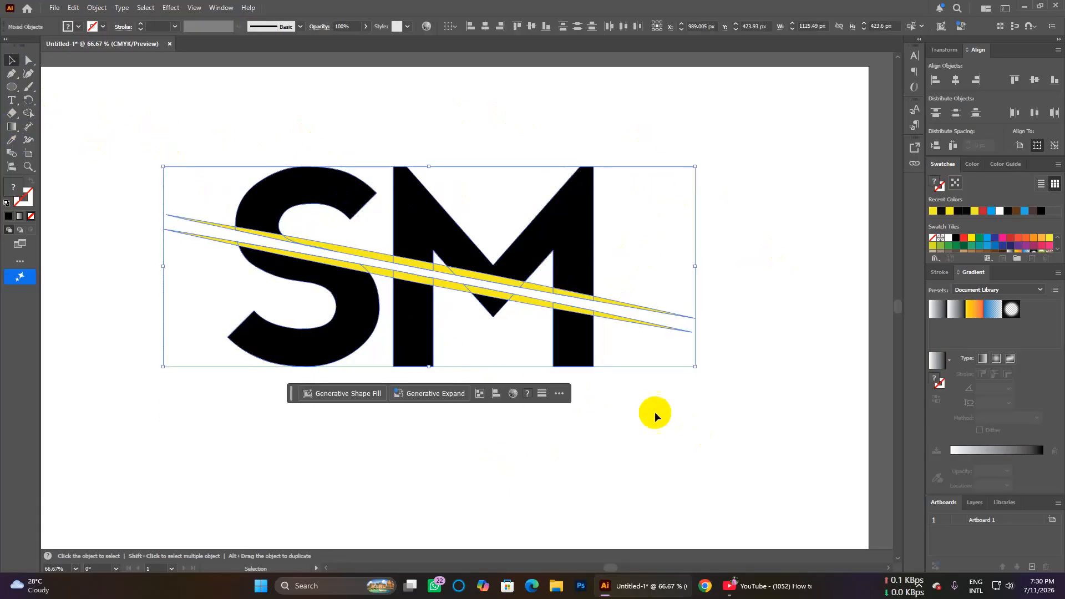
{"action": "left_click", "coordinate": [185, 268]}
{"action": "left_click_drag", "start_coordinate": [185, 203], "coordinate": [192, 176]}
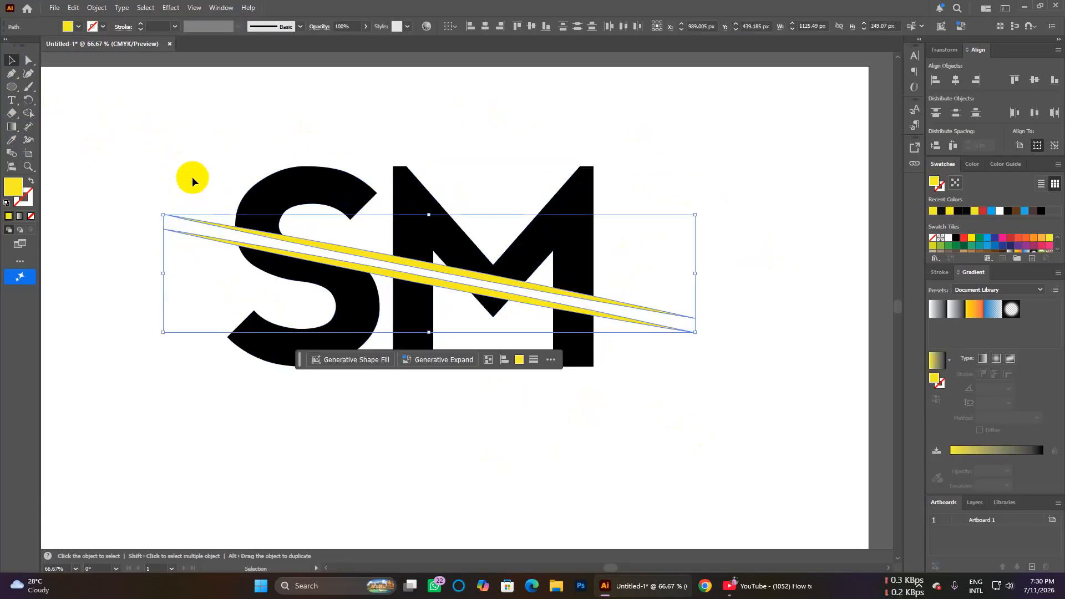
{"action": "double_click", "coordinate": [15, 197]}
{"action": "left_click_drag", "start_coordinate": [577, 293], "coordinate": [576, 320]}
{"action": "left_click", "coordinate": [804, 173]}
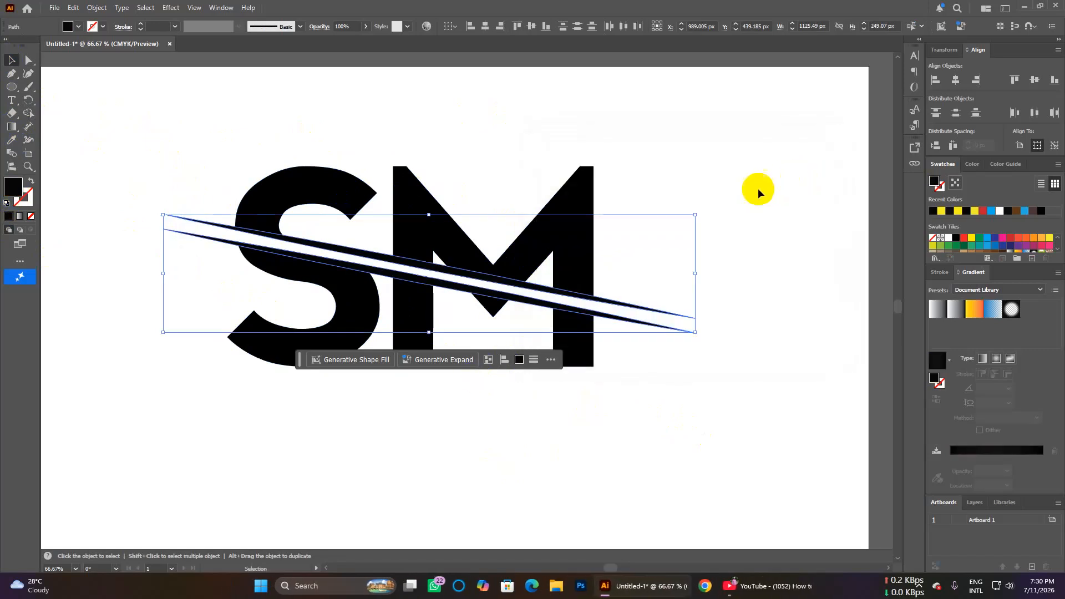
{"action": "left_click", "coordinate": [751, 291]}
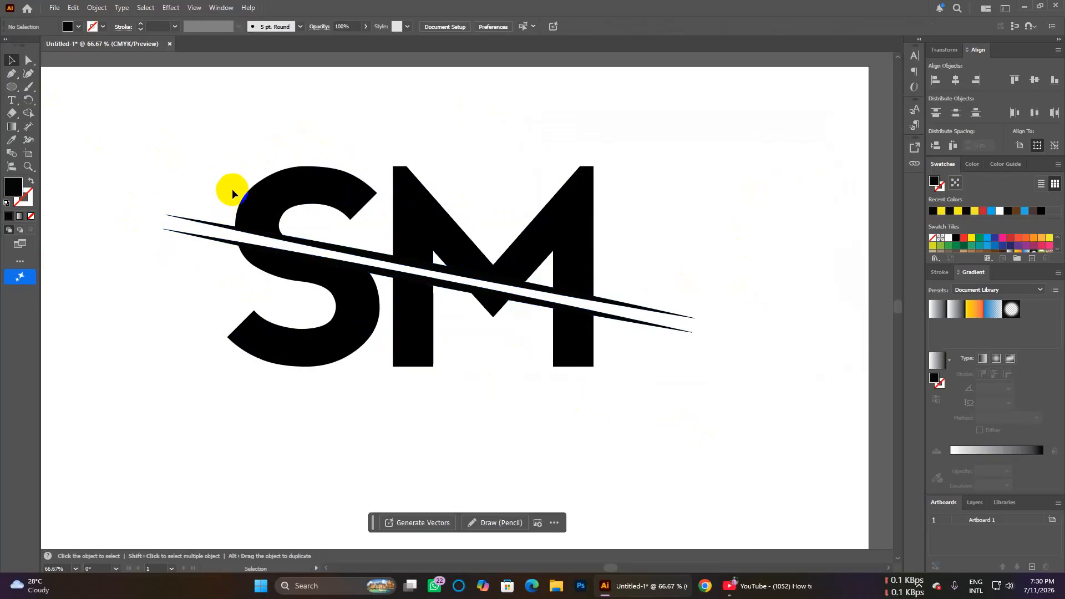
Unite all the letter pieces and black slivers with the Pathfinder's Unite mode.
{"action": "left_click_drag", "start_coordinate": [155, 169], "coordinate": [741, 436]}
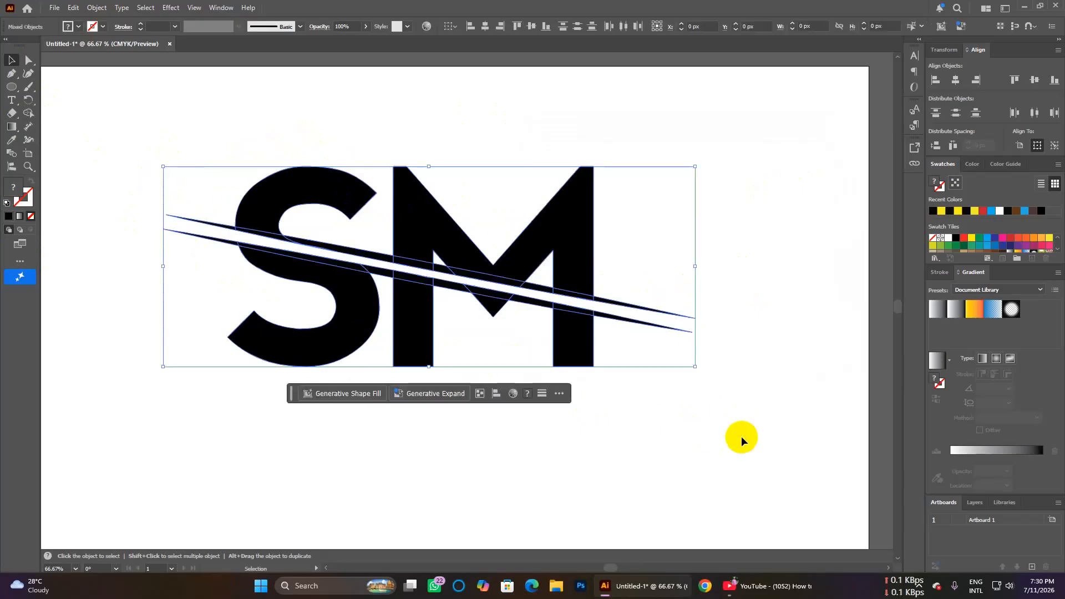
{"action": "left_click", "coordinate": [222, 8]}
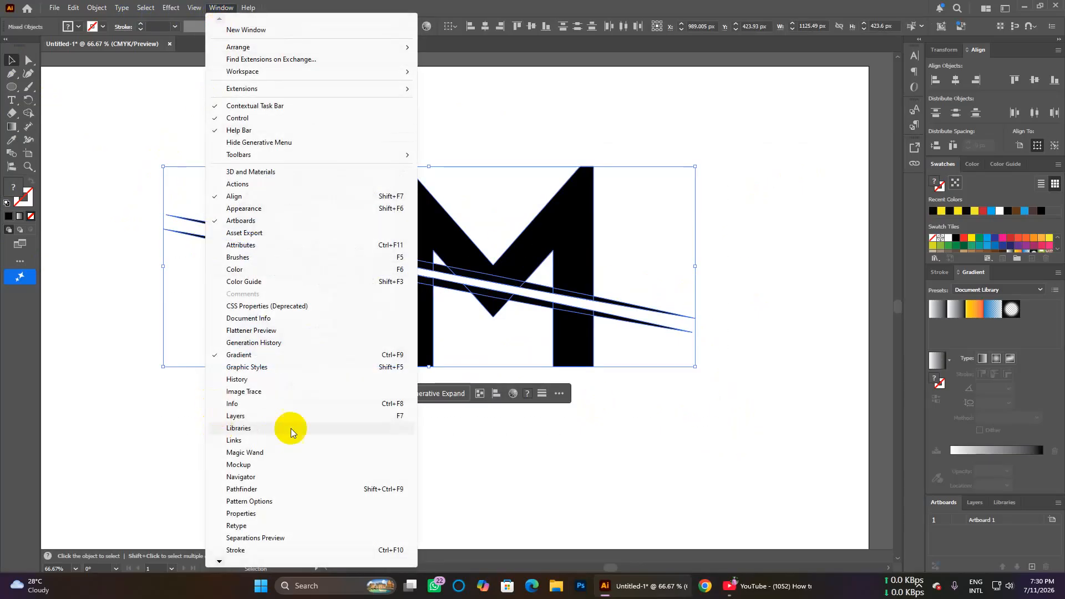
{"action": "left_click", "coordinate": [261, 488]}
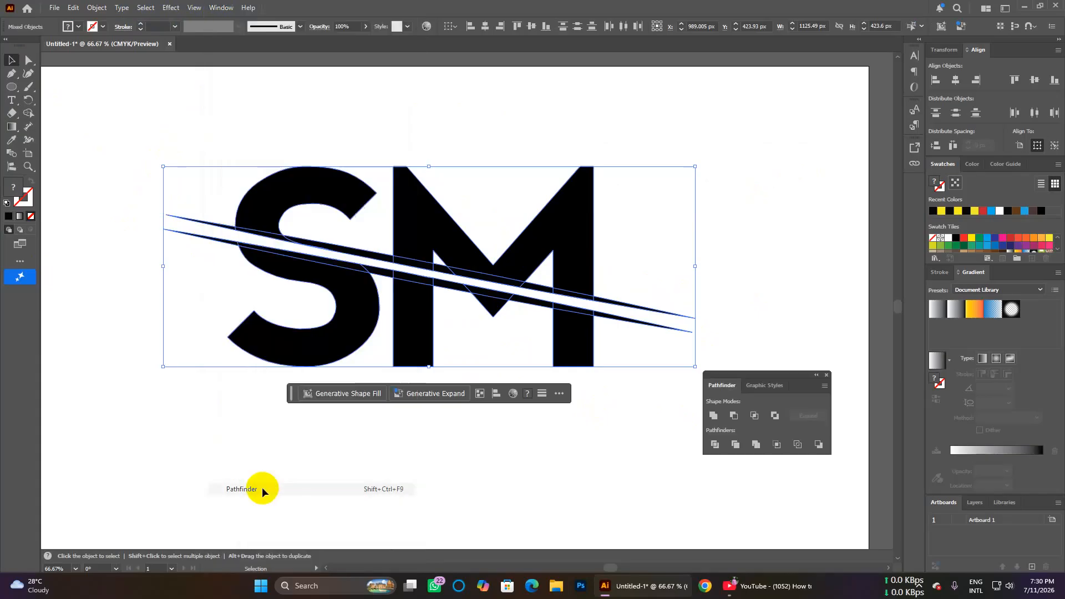
{"action": "left_click", "coordinate": [714, 417]}
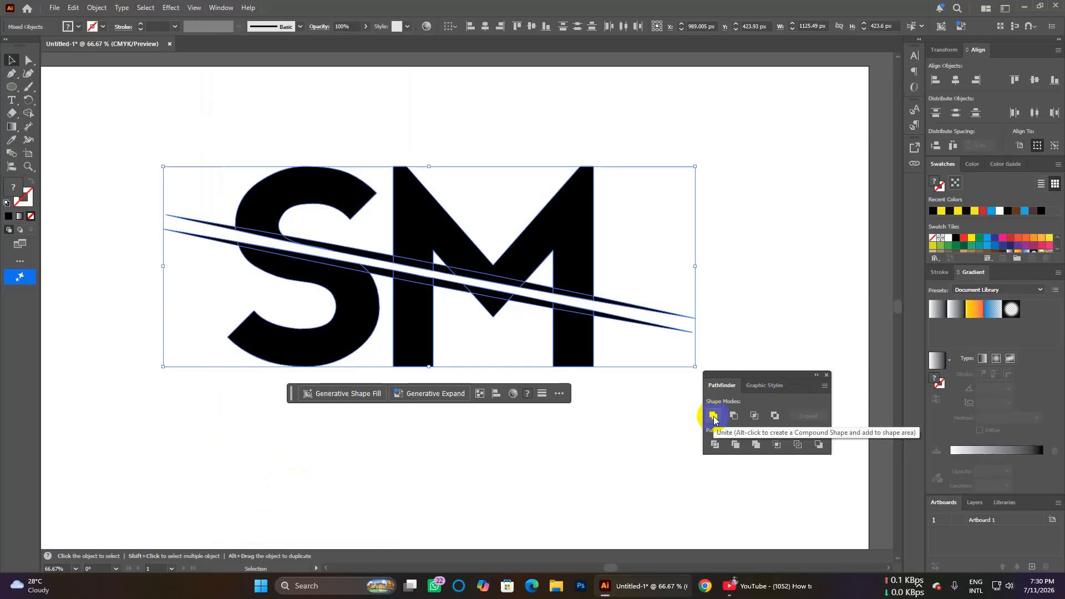
{"action": "left_click", "coordinate": [714, 417]}
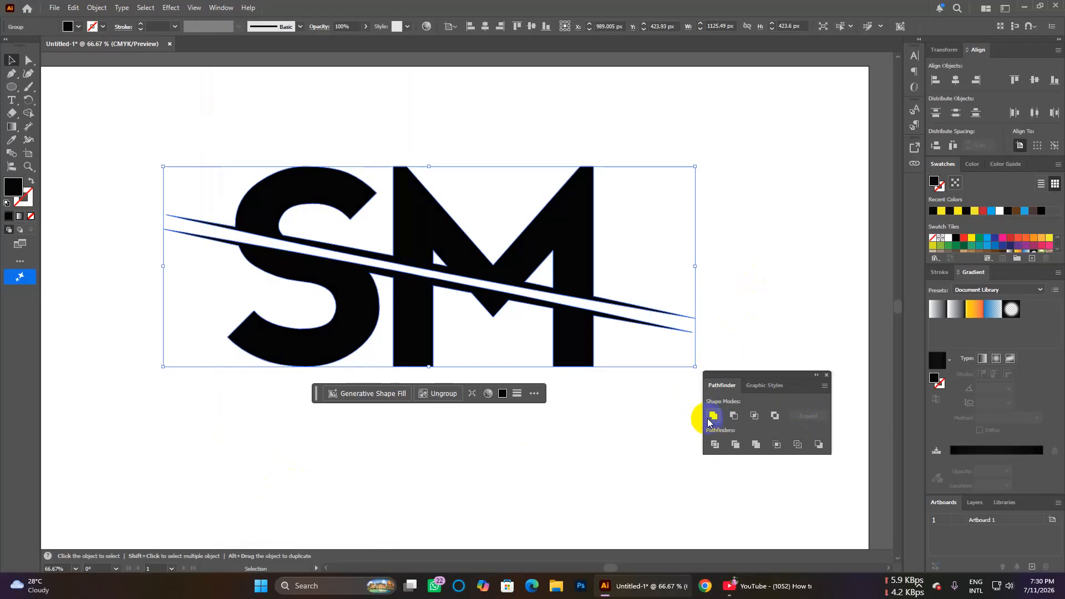
{"action": "left_click", "coordinate": [760, 278]}
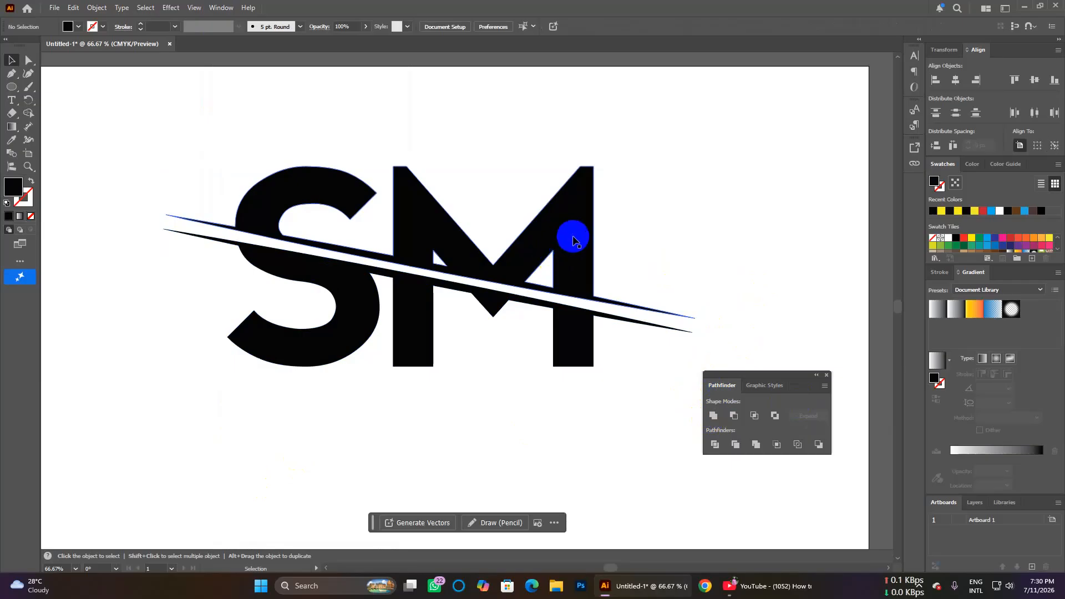
Close the Pathfinder options and ungroup the united SM artwork.
{"action": "left_click", "coordinate": [268, 225]}
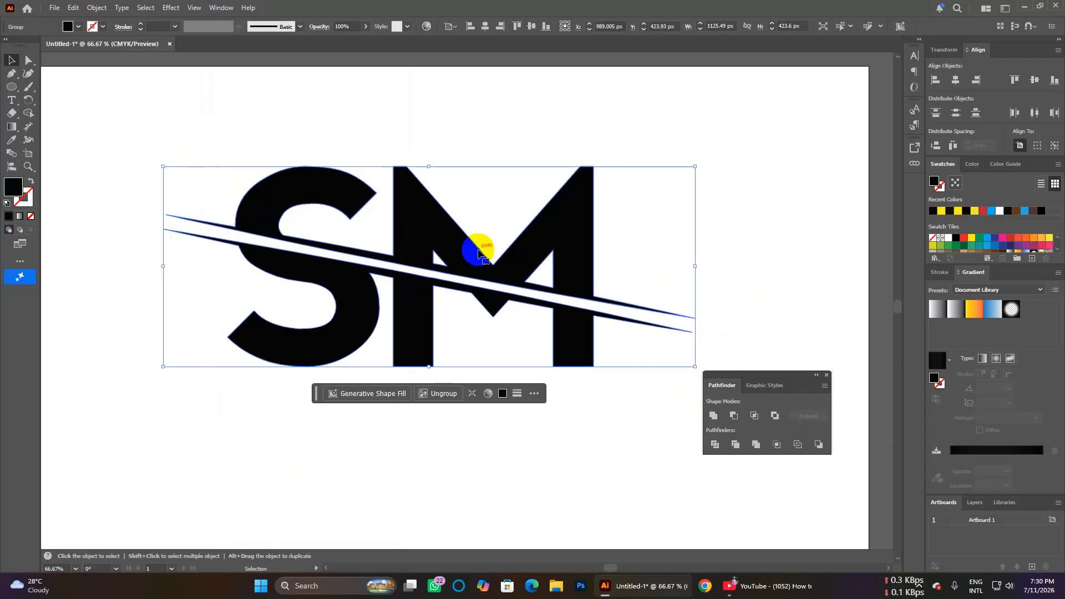
{"action": "left_click", "coordinate": [777, 256]}
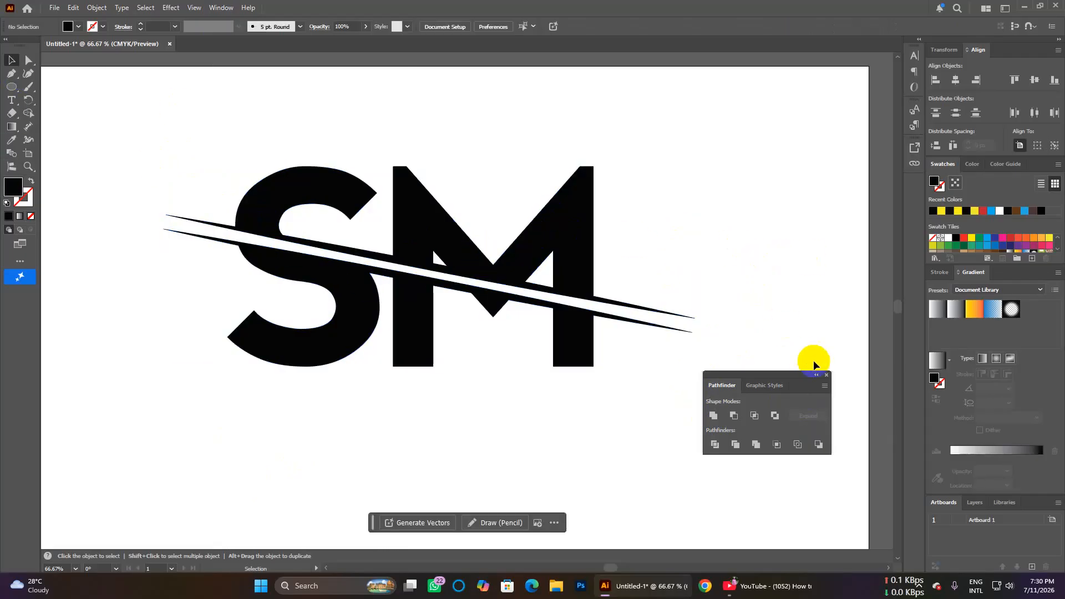
{"action": "left_click", "coordinate": [826, 377]}
{"action": "right_click", "coordinate": [488, 260]}
{"action": "left_click", "coordinate": [706, 283]}
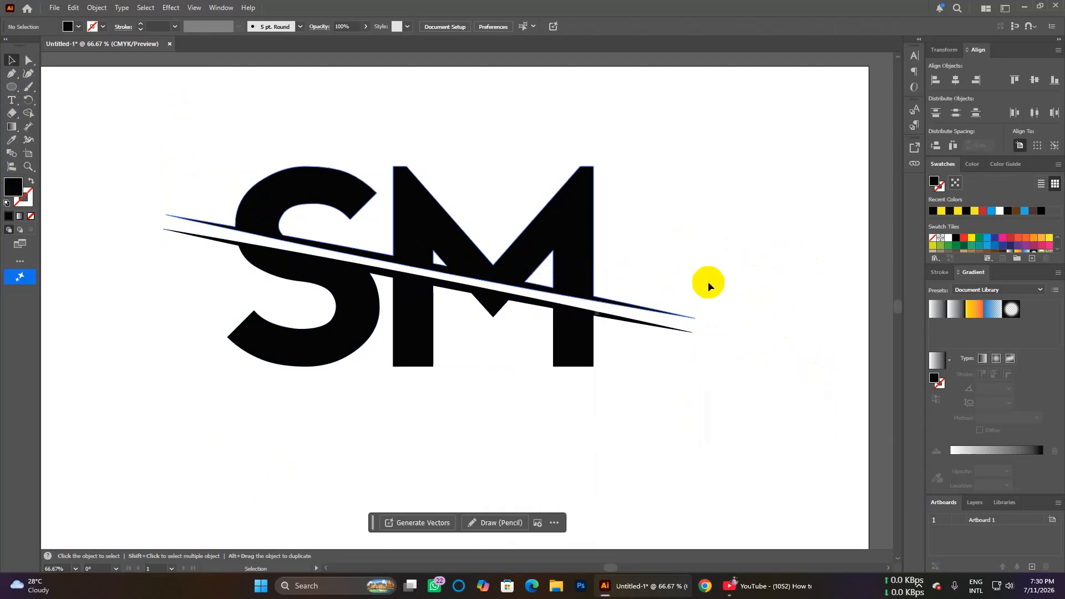
Draw a thin black rectangle about 776 px wide and 15 px high just below the letters, matching their width.
{"action": "left_click", "coordinate": [13, 91]}
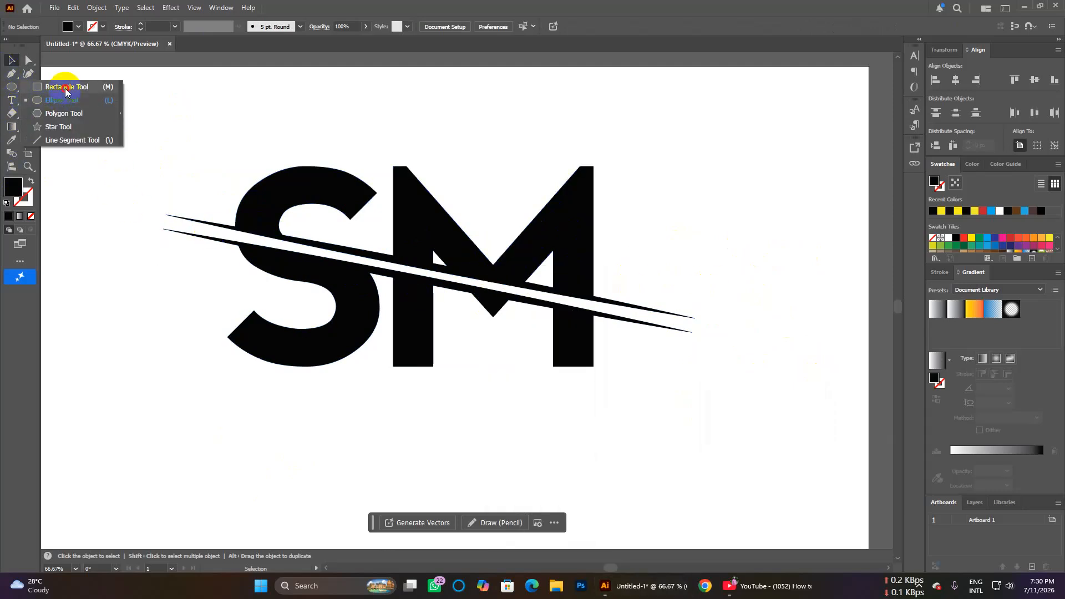
{"action": "left_click", "coordinate": [65, 88]}
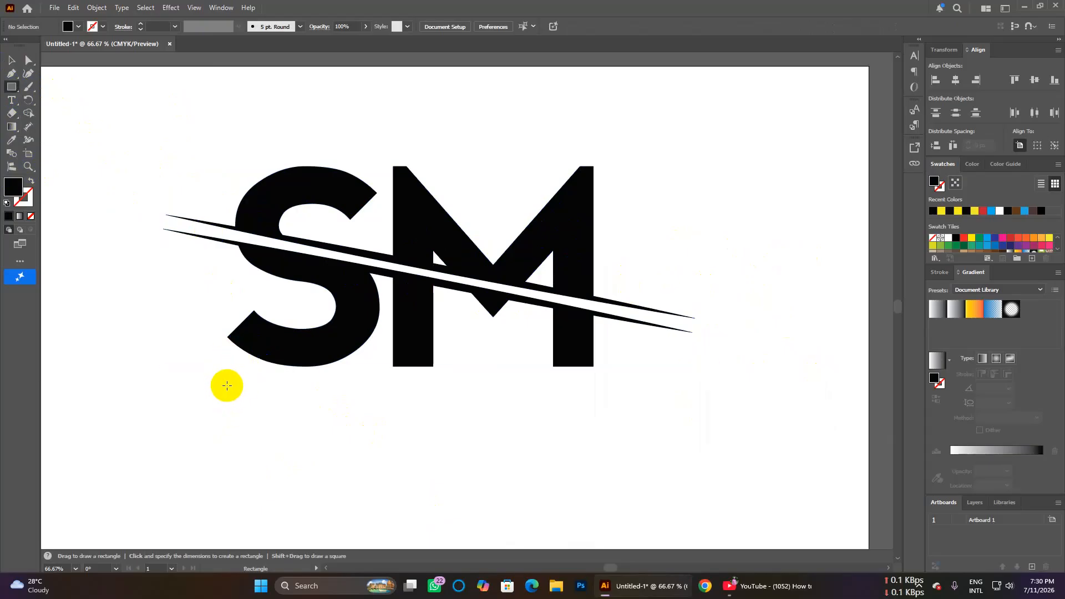
{"action": "mouse_move", "coordinate": [227, 388]}
{"action": "left_mouse_down"}
{"action": "mouse_move", "coordinate": [382, 405]}
{"action": "mouse_move", "coordinate": [608, 398]}
{"action": "mouse_move", "coordinate": [594, 395]}
{"action": "left_mouse_up"}
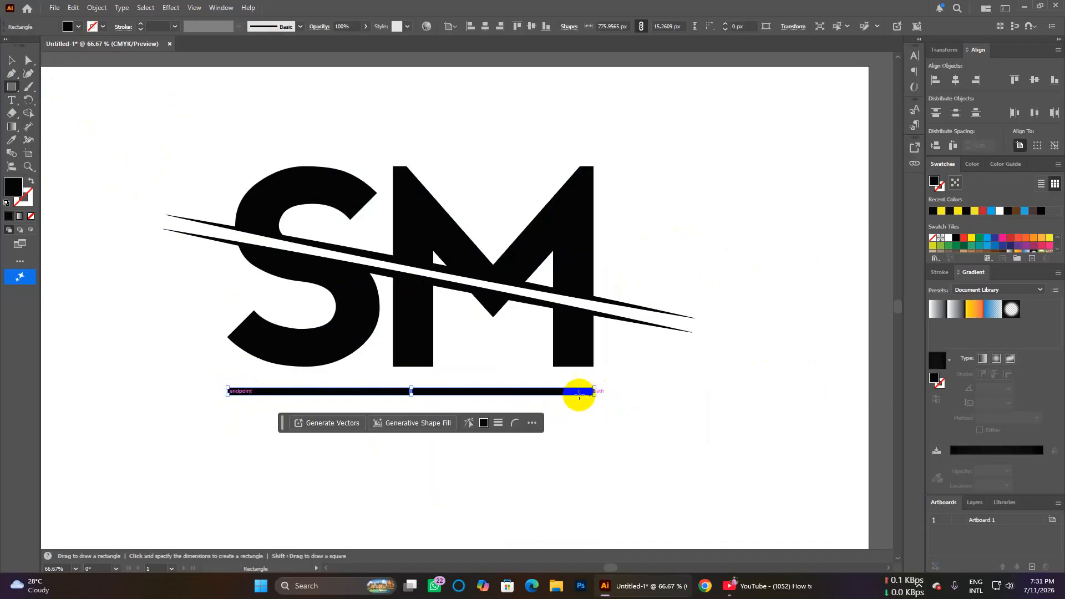
Nudge the bar into line with the left edge of the S and enlarge it to about 784 by 18 px.
{"action": "left_click", "coordinate": [17, 61]}
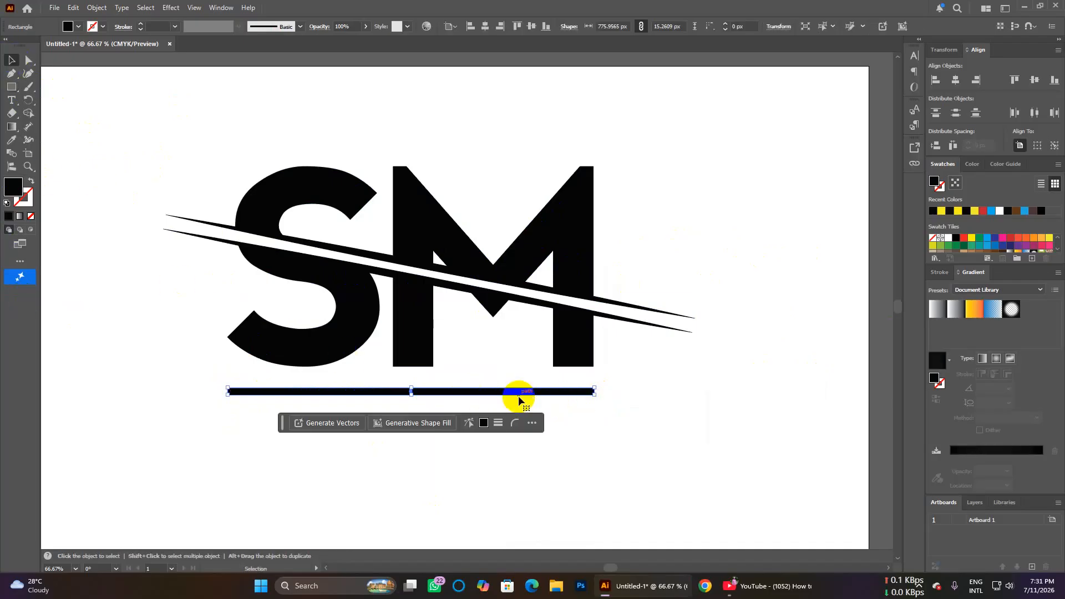
{"action": "mouse_move", "coordinate": [486, 389]}
{"action": "left_mouse_down"}
{"action": "mouse_move", "coordinate": [497, 389]}
{"action": "mouse_move", "coordinate": [484, 390]}
{"action": "left_mouse_up"}
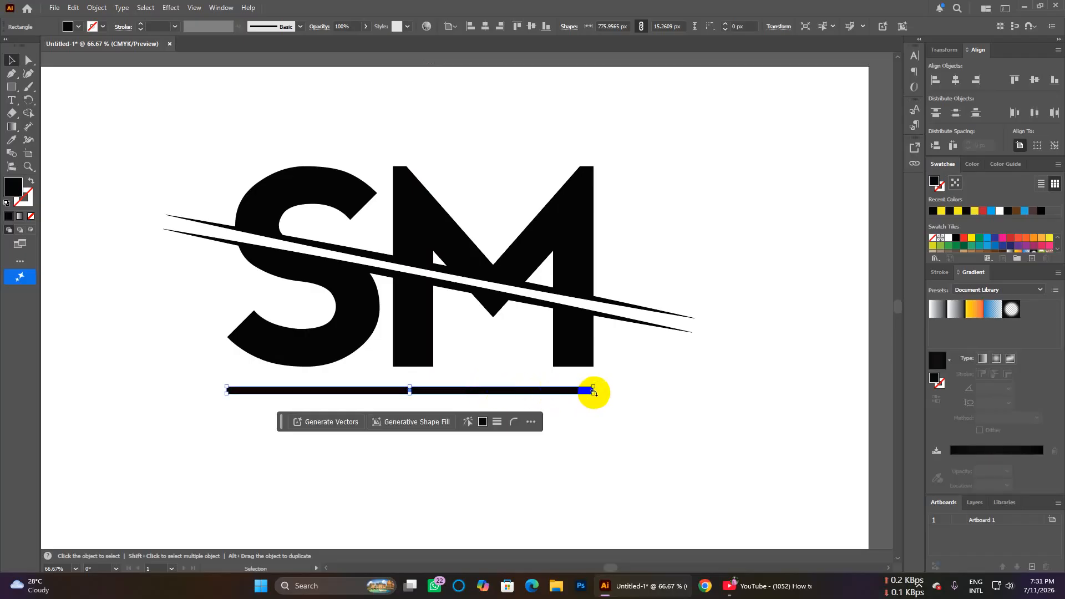
{"action": "left_click_drag", "start_coordinate": [594, 392], "coordinate": [598, 394]}
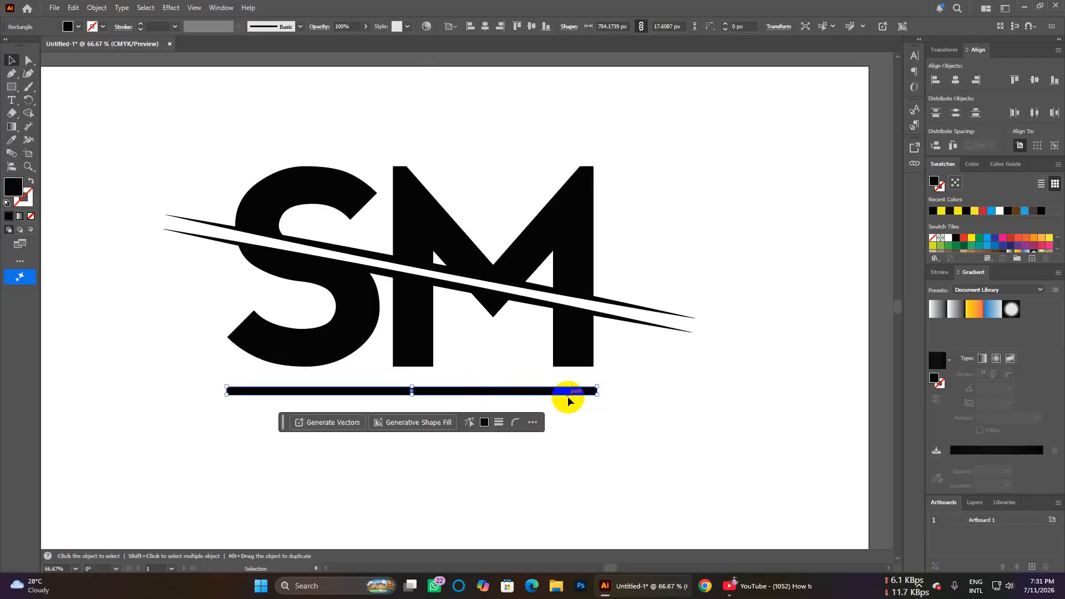
{"action": "left_click", "coordinate": [542, 491]}
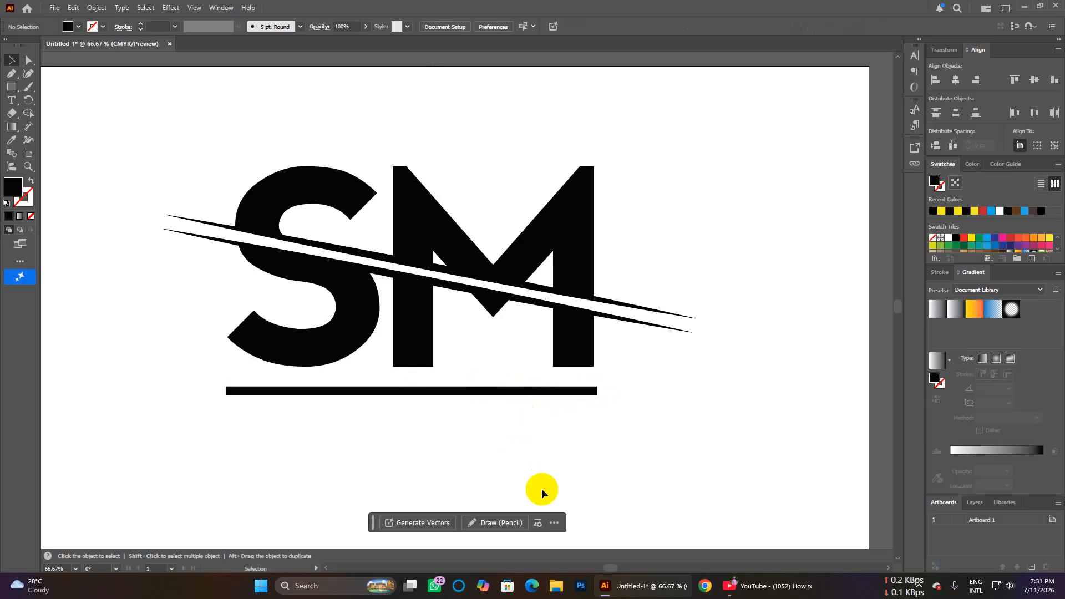
Unite the sliced SM letters and the bar beneath them with the Pathfinder's Unite mode.
{"action": "left_click_drag", "start_coordinate": [145, 164], "coordinate": [752, 486]}
{"action": "left_click", "coordinate": [222, 8]}
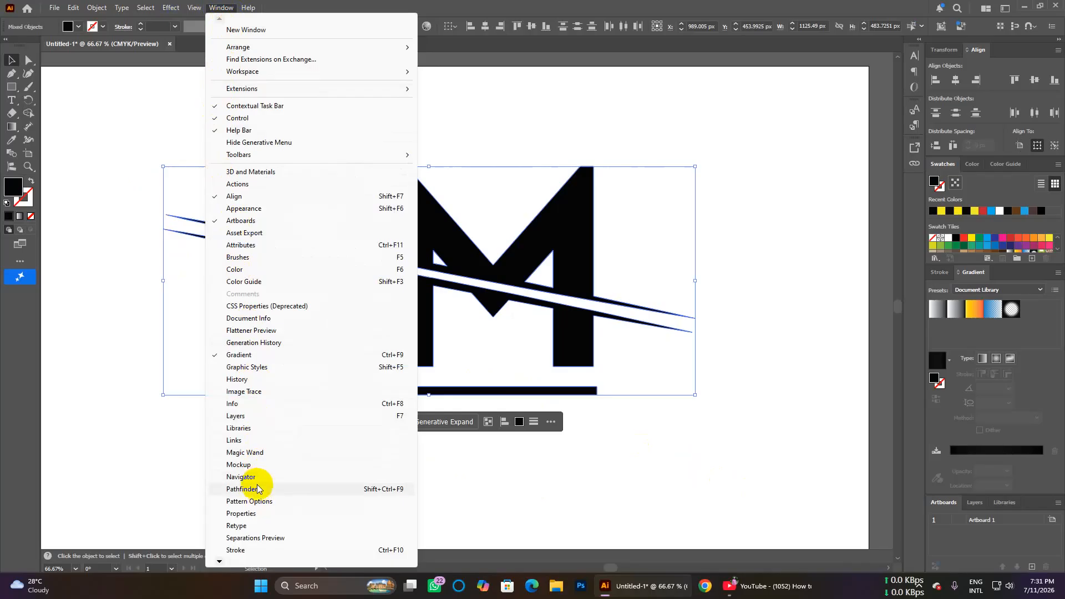
{"action": "left_click", "coordinate": [242, 489]}
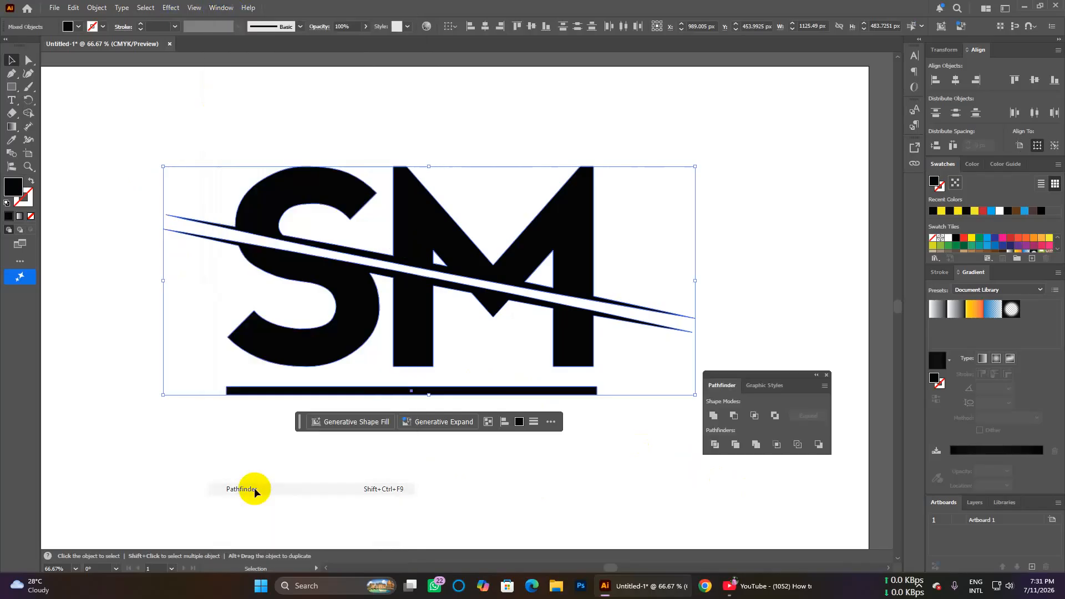
{"action": "left_click", "coordinate": [714, 422]}
{"action": "left_click", "coordinate": [606, 435]}
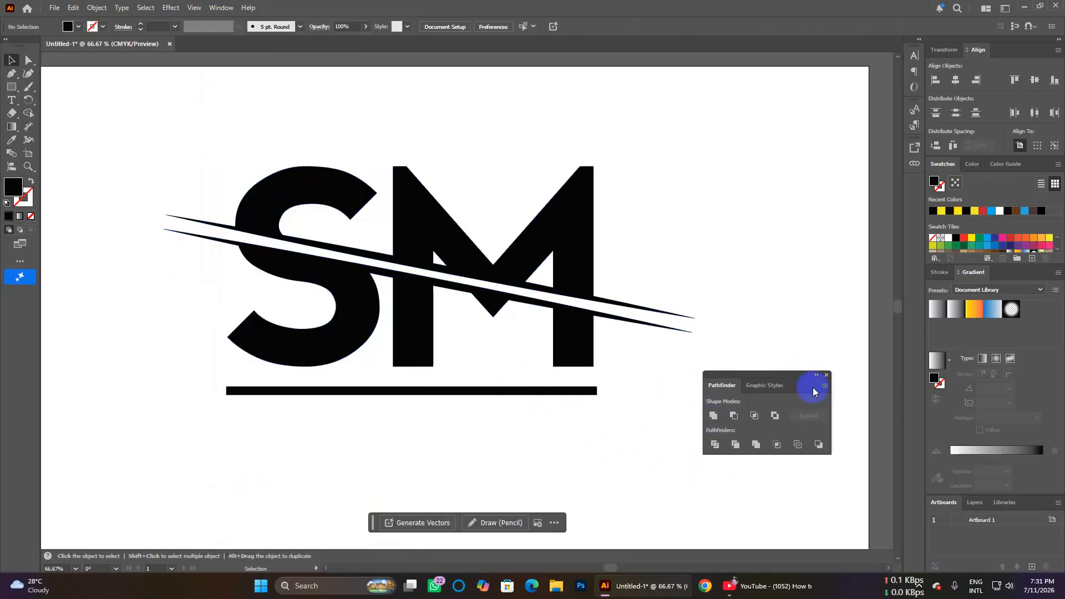
{"action": "left_click", "coordinate": [828, 376]}
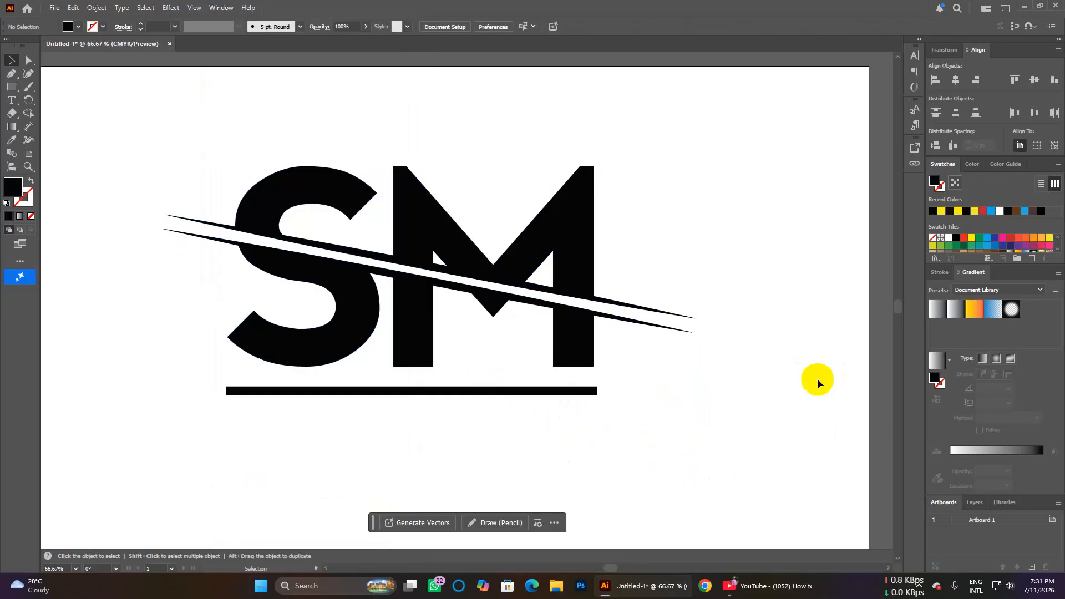
Ungroup the combined artwork of the SM letters and the bar beneath them.
{"action": "left_click", "coordinate": [555, 392]}
{"action": "left_click", "coordinate": [580, 421]}
{"action": "left_click_drag", "start_coordinate": [188, 135], "coordinate": [801, 491]}
{"action": "right_click", "coordinate": [491, 271]}
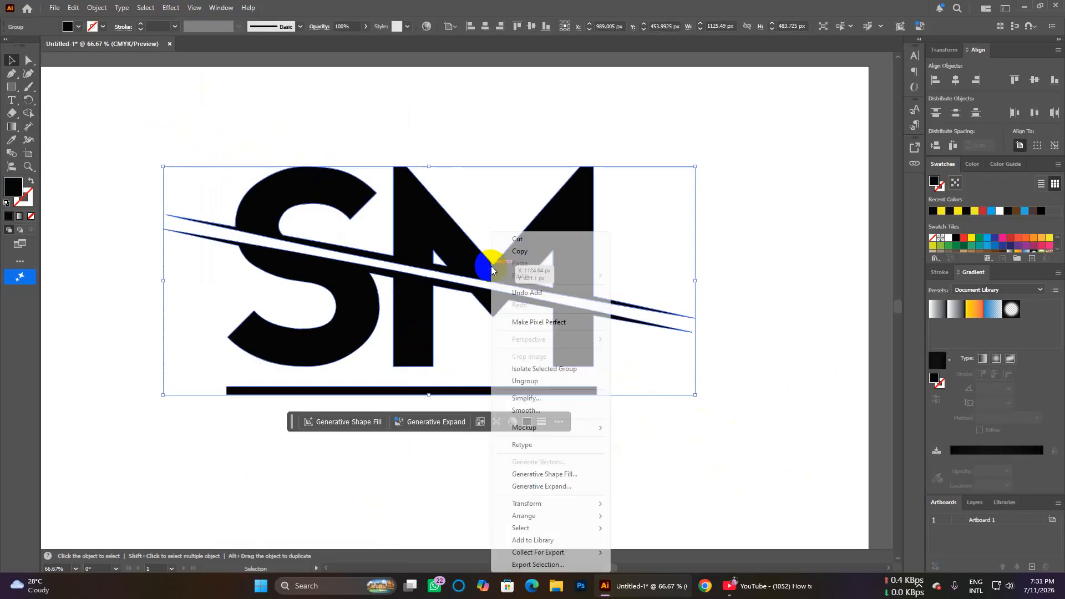
{"action": "left_click", "coordinate": [527, 388]}
{"action": "left_click", "coordinate": [697, 461]}
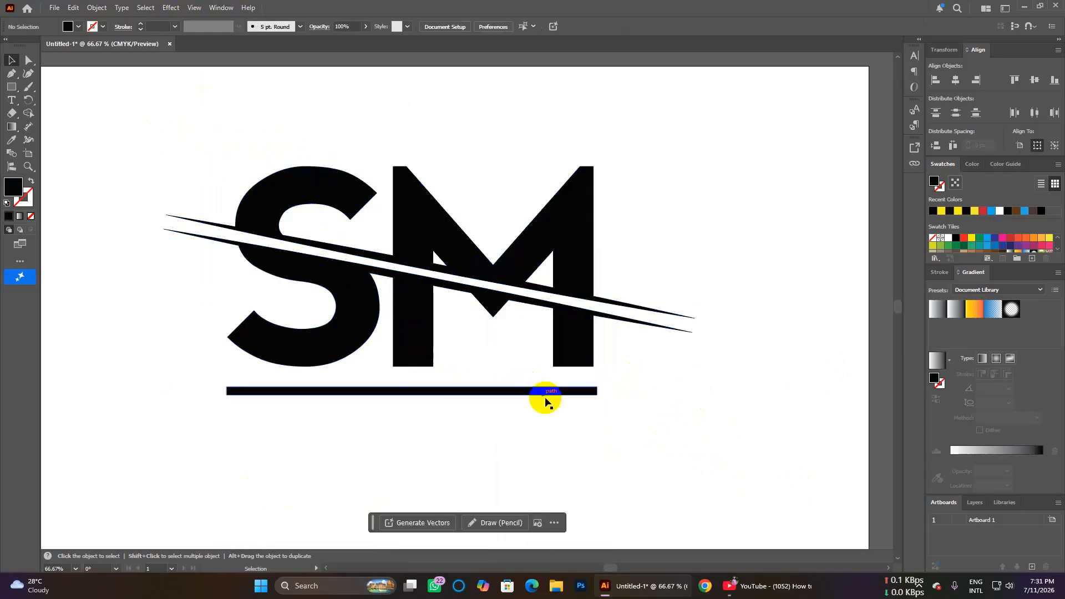
Fill the upper half of the sliced SM letters with a linear gradient and set both end stops to soft yellow.
{"action": "left_click", "coordinate": [542, 392]}
{"action": "left_click", "coordinate": [496, 265]}
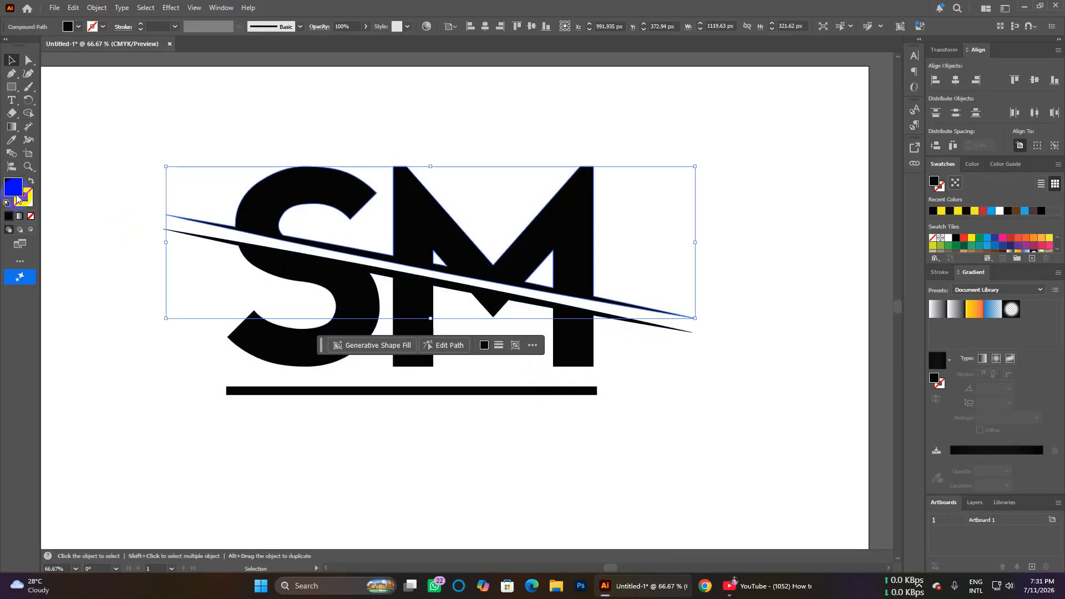
{"action": "left_click", "coordinate": [974, 449]}
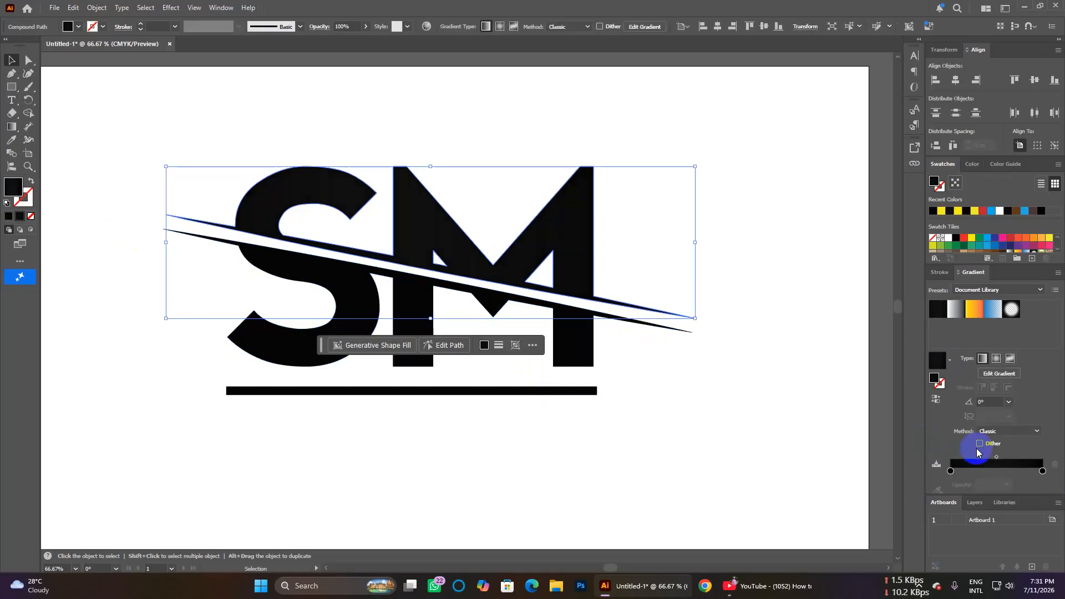
{"action": "left_click", "coordinate": [952, 471]}
{"action": "double_click", "coordinate": [952, 471]}
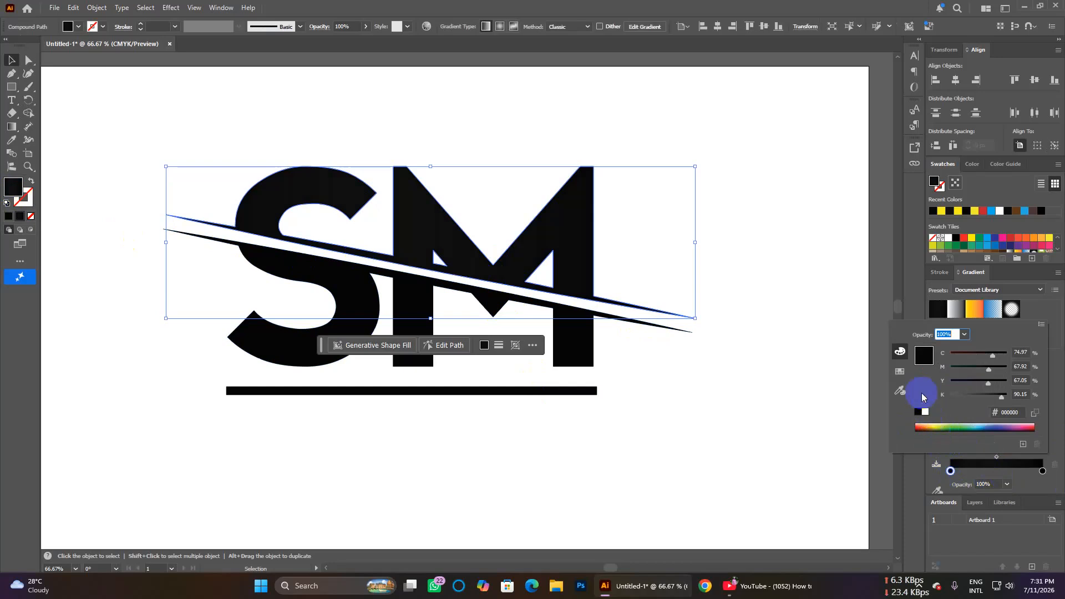
{"action": "left_click", "coordinate": [899, 374]}
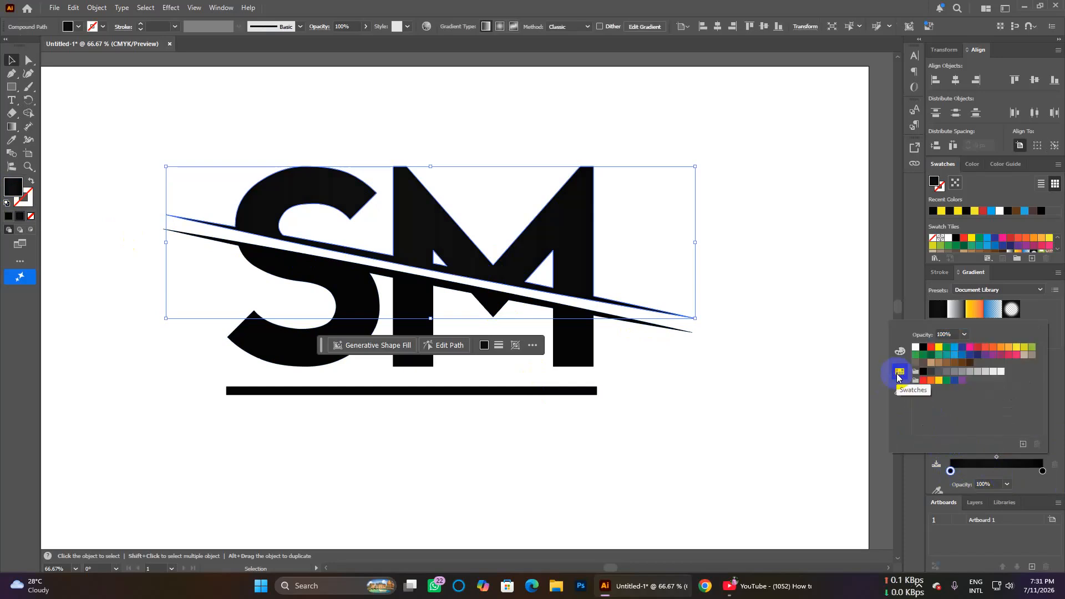
{"action": "left_click", "coordinate": [1017, 348]}
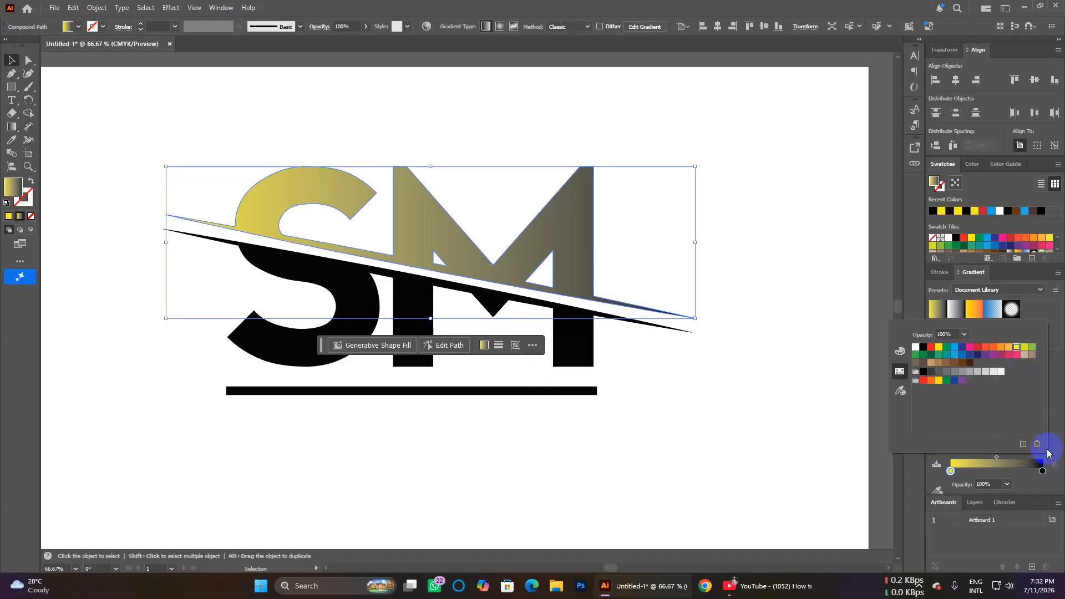
{"action": "double_click", "coordinate": [1042, 471]}
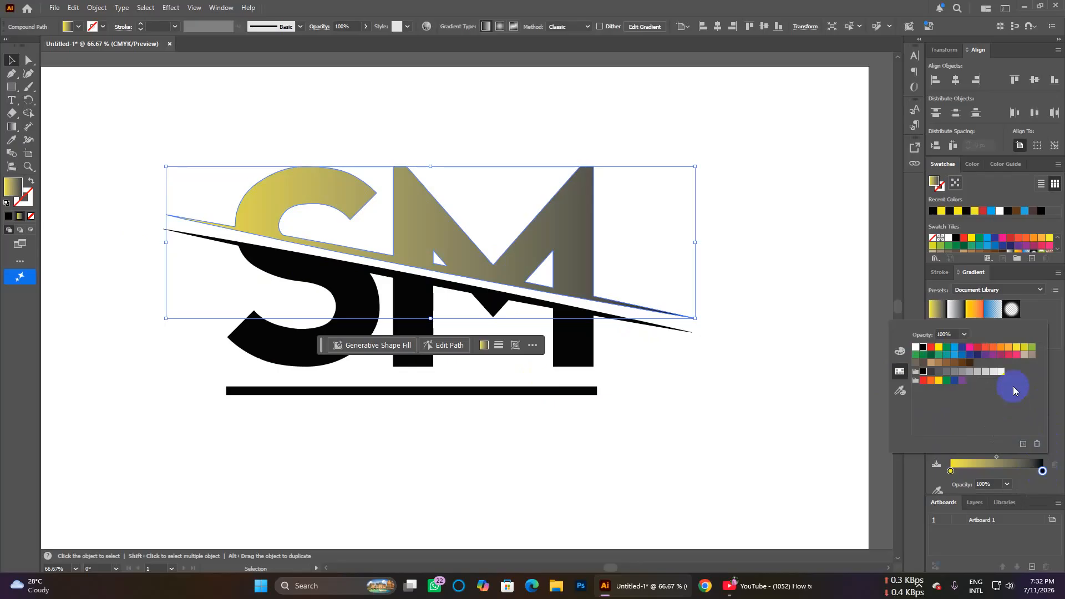
{"action": "left_click", "coordinate": [1021, 348]}
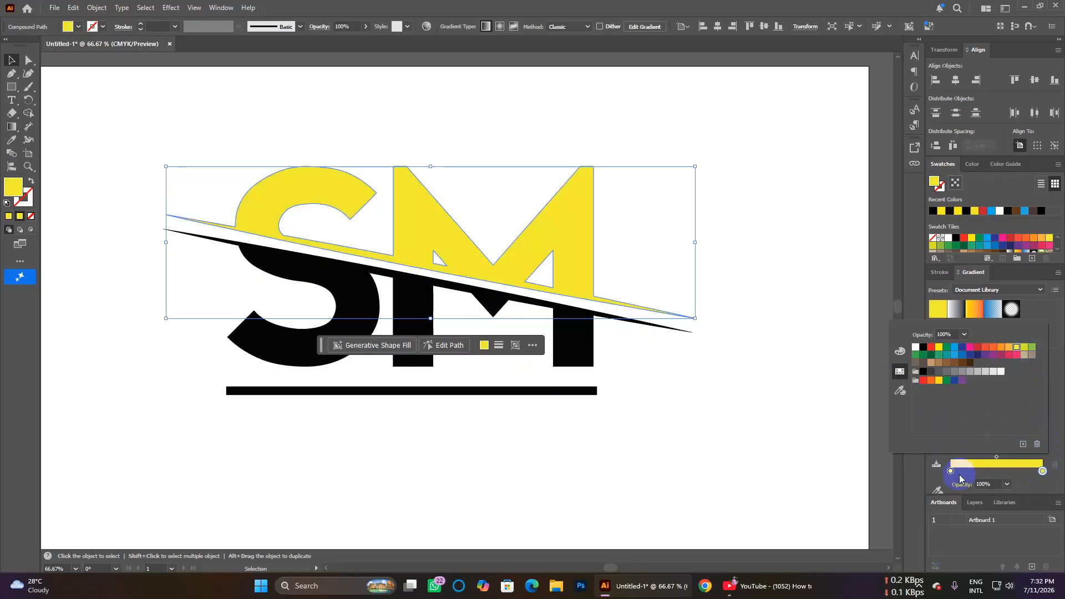
Recolor the start stop of the upper half's gradient with the brighter pure yellow swatch.
{"action": "left_click", "coordinate": [951, 472]}
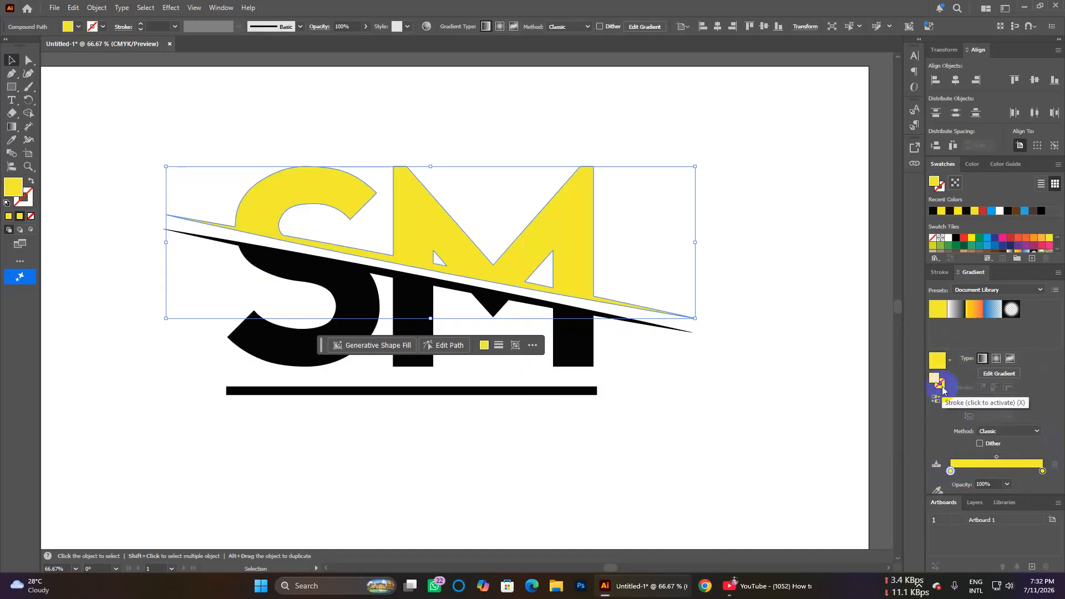
{"action": "left_click", "coordinate": [951, 472]}
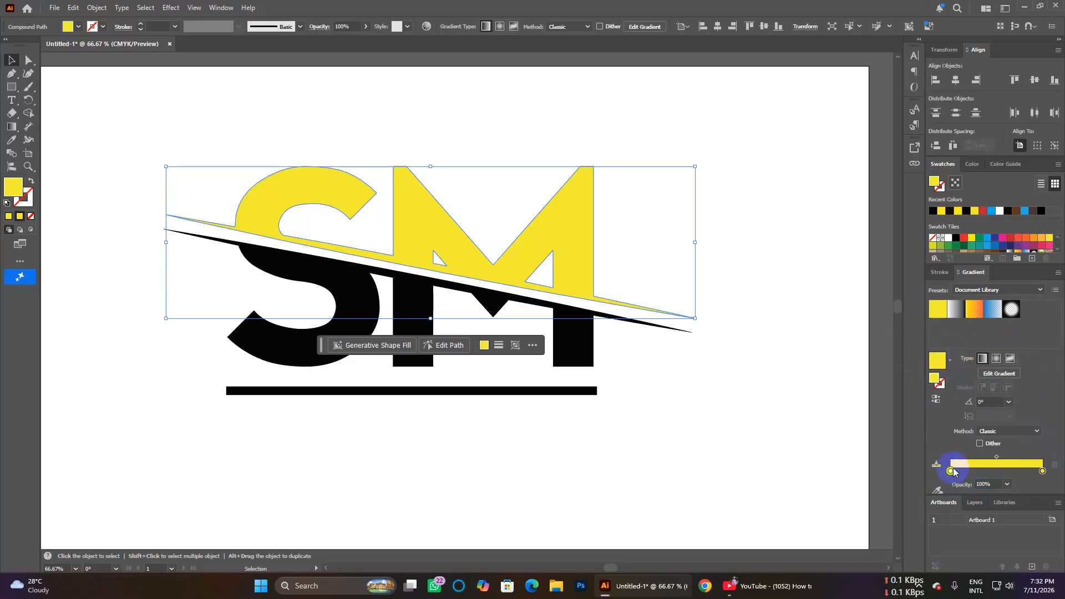
{"action": "double_click", "coordinate": [951, 472]}
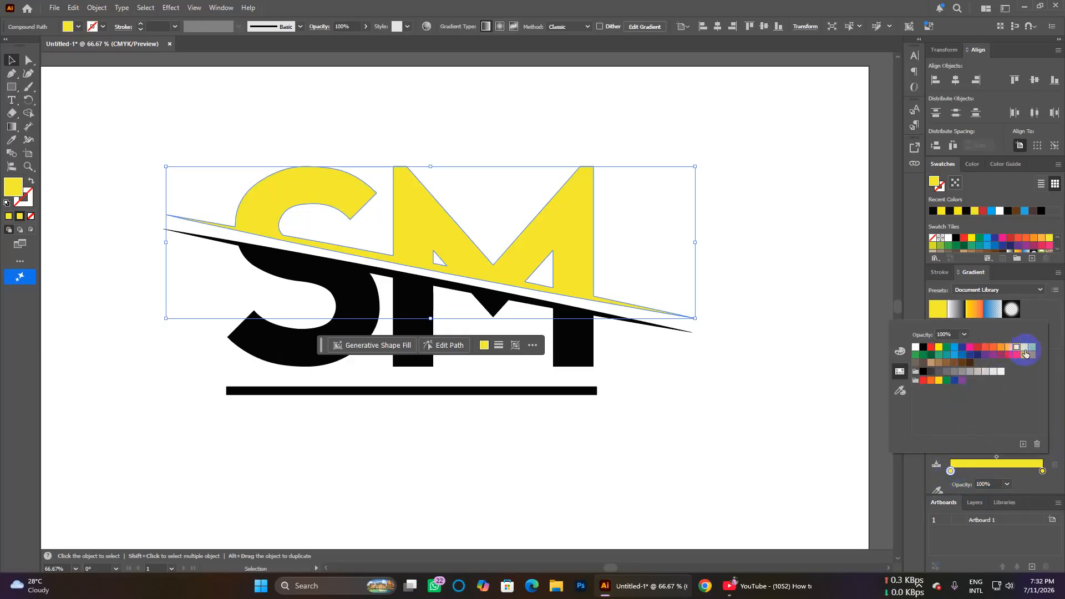
{"action": "left_click", "coordinate": [939, 349]}
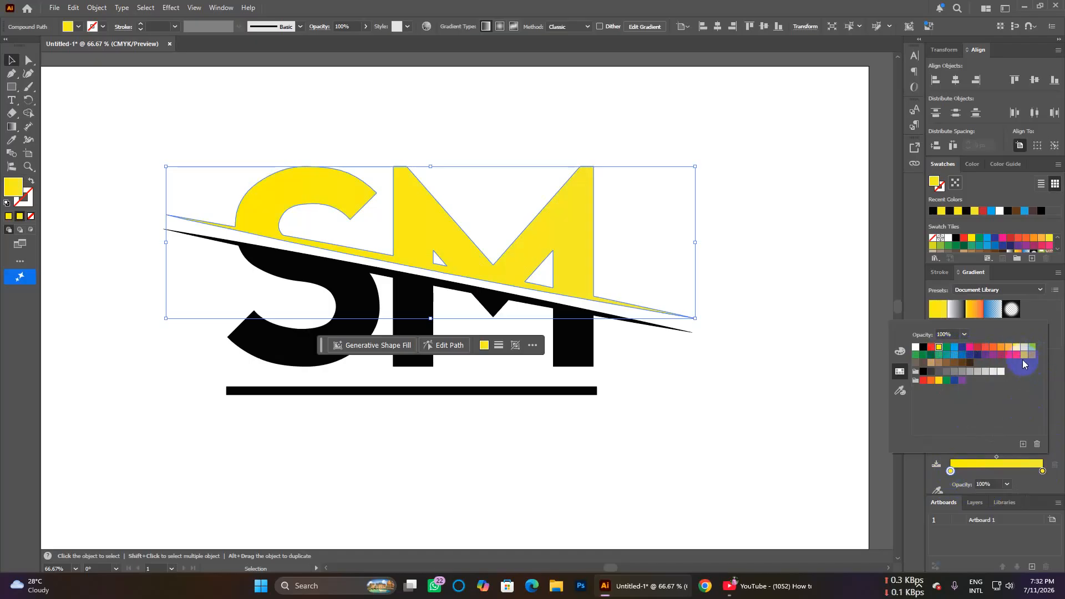
Add an intermediate yellow stop at about 40% of the gradient and delete the surplus stop beside it.
{"action": "left_click", "coordinate": [962, 480]}
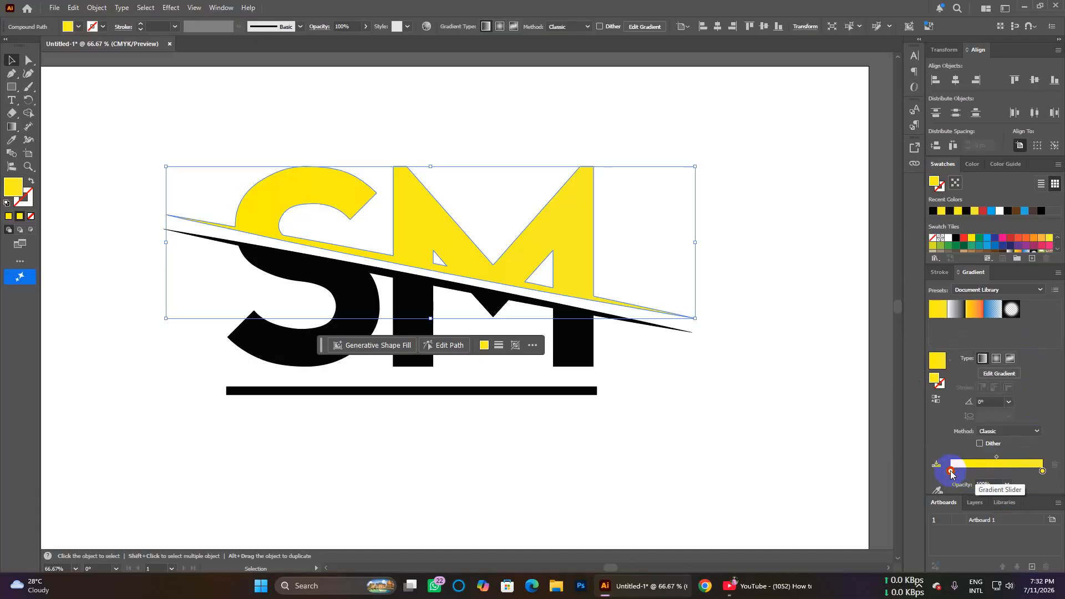
{"action": "left_click", "coordinate": [950, 471]}
{"action": "left_click_drag", "start_coordinate": [955, 473], "coordinate": [989, 476]}
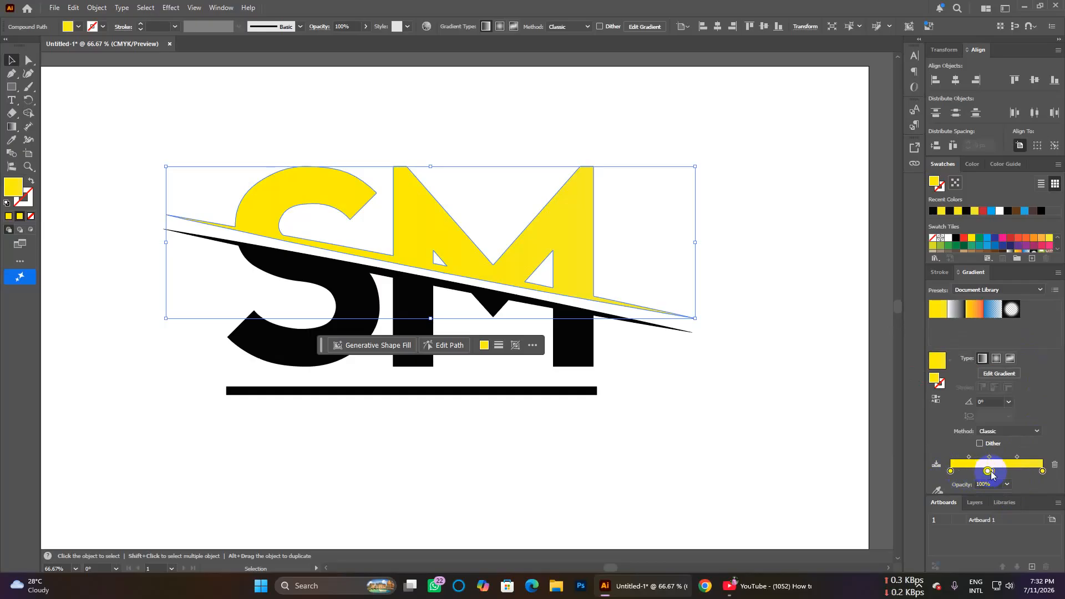
{"action": "left_click", "coordinate": [1042, 471]}
{"action": "left_click", "coordinate": [1054, 465]}
{"action": "left_click", "coordinate": [941, 361]}
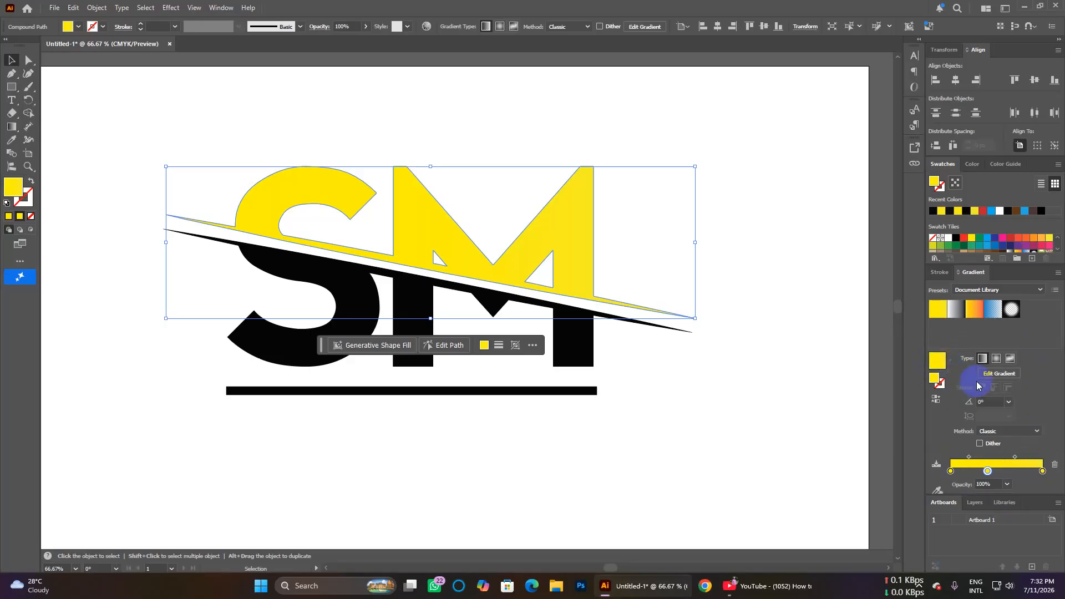
Move the middle stop of the upper half's gradient to about 37% along the gradient.
{"action": "left_click", "coordinate": [988, 471]}
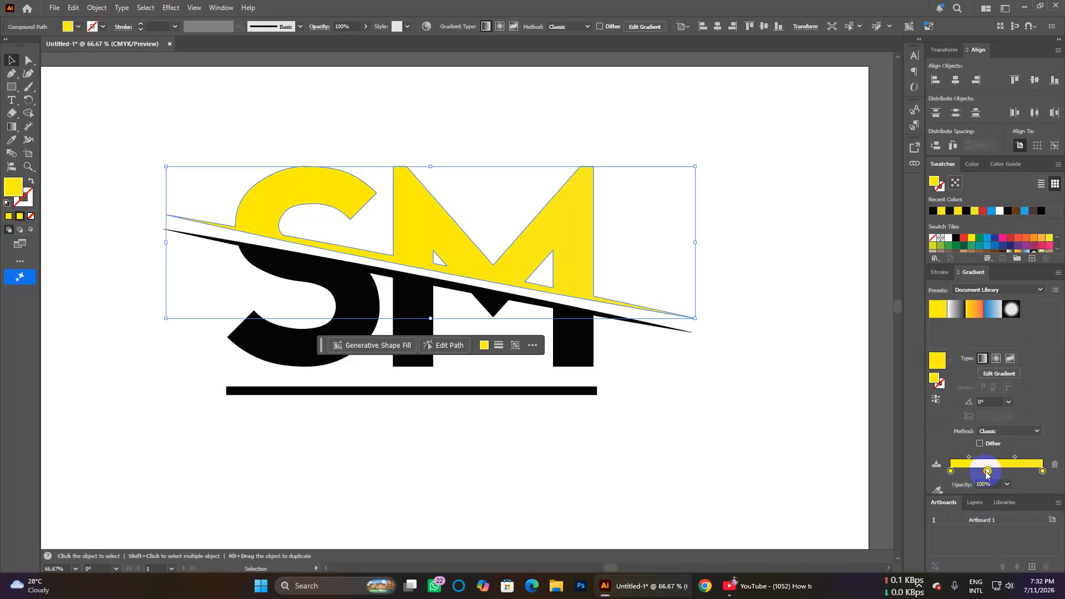
{"action": "double_click", "coordinate": [988, 472]}
{"action": "left_click", "coordinate": [902, 390]}
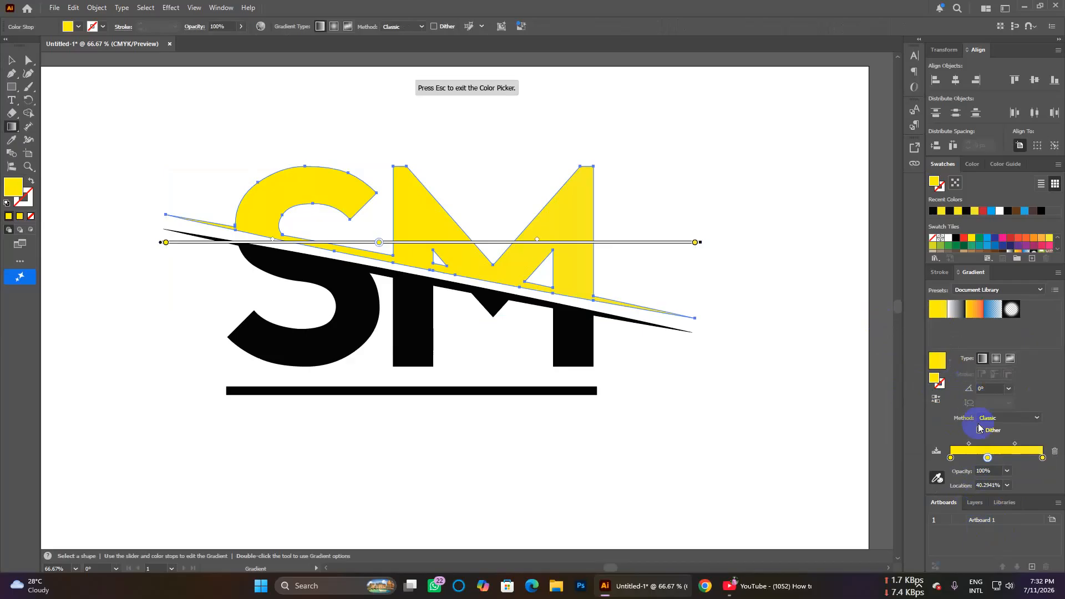
{"action": "left_click", "coordinate": [378, 248]}
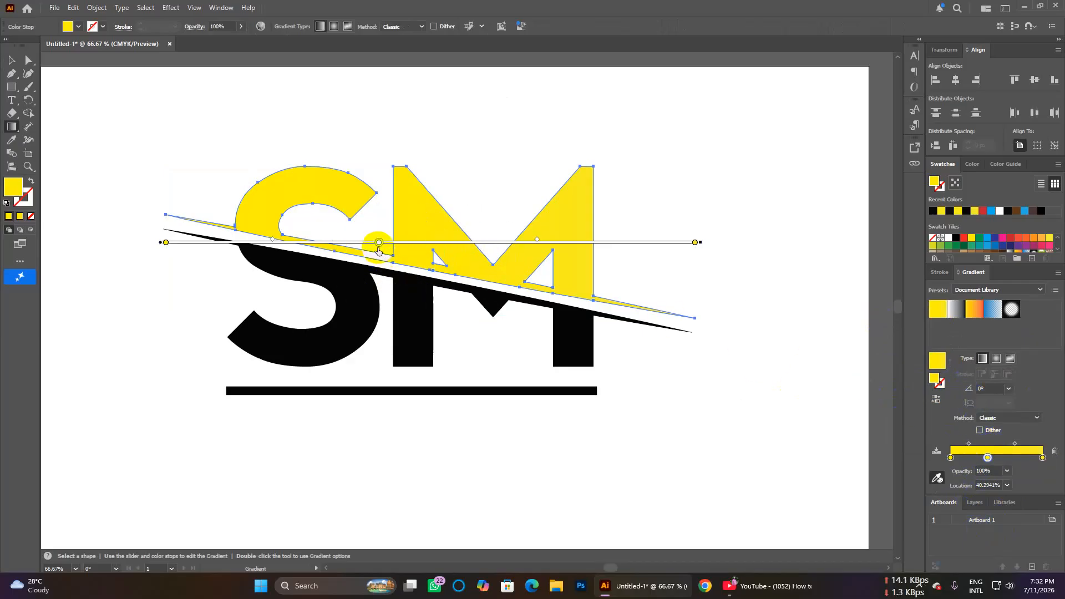
{"action": "mouse_move", "coordinate": [378, 244]}
{"action": "left_mouse_down"}
{"action": "mouse_move", "coordinate": [311, 243]}
{"action": "mouse_move", "coordinate": [397, 244]}
{"action": "mouse_move", "coordinate": [361, 244]}
{"action": "left_mouse_up"}
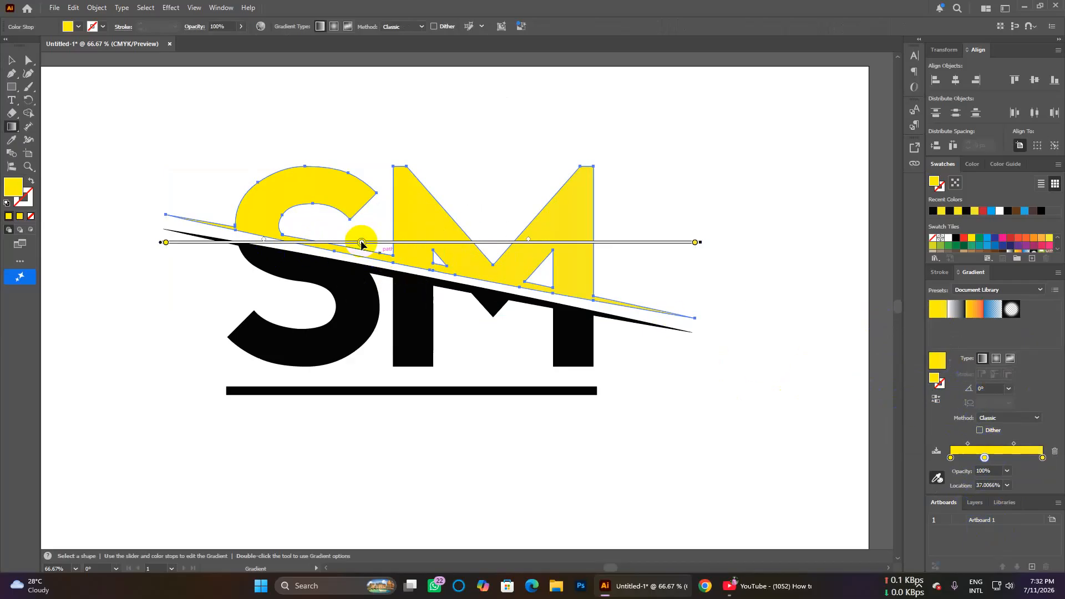
Make the gradient's start stop white, move the middle stop to about 34% and shift the first midpoint toward the start.
{"action": "double_click", "coordinate": [166, 243]}
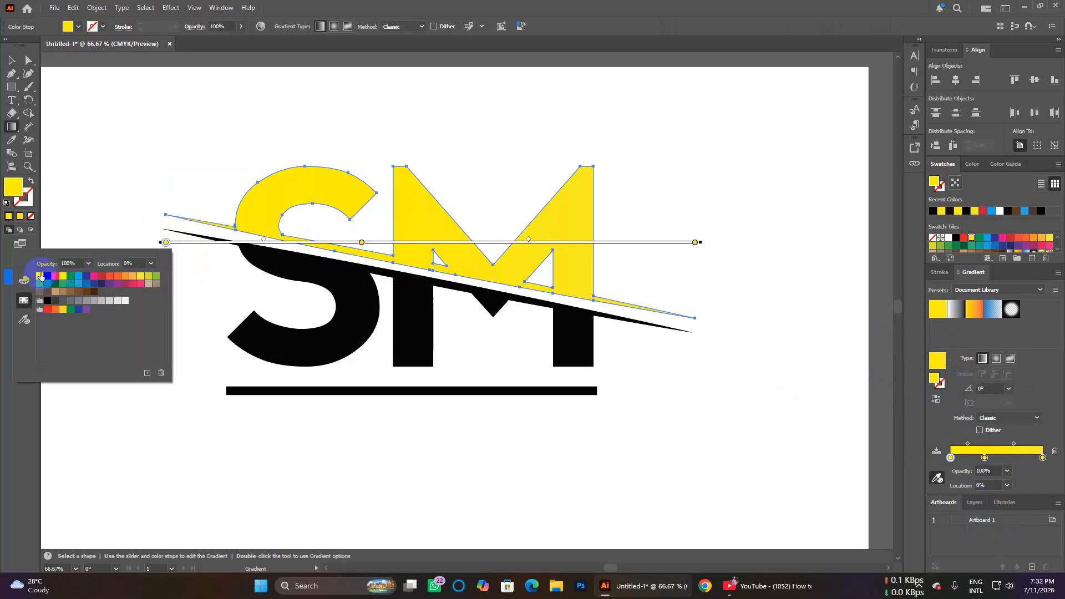
{"action": "left_click", "coordinate": [40, 280]}
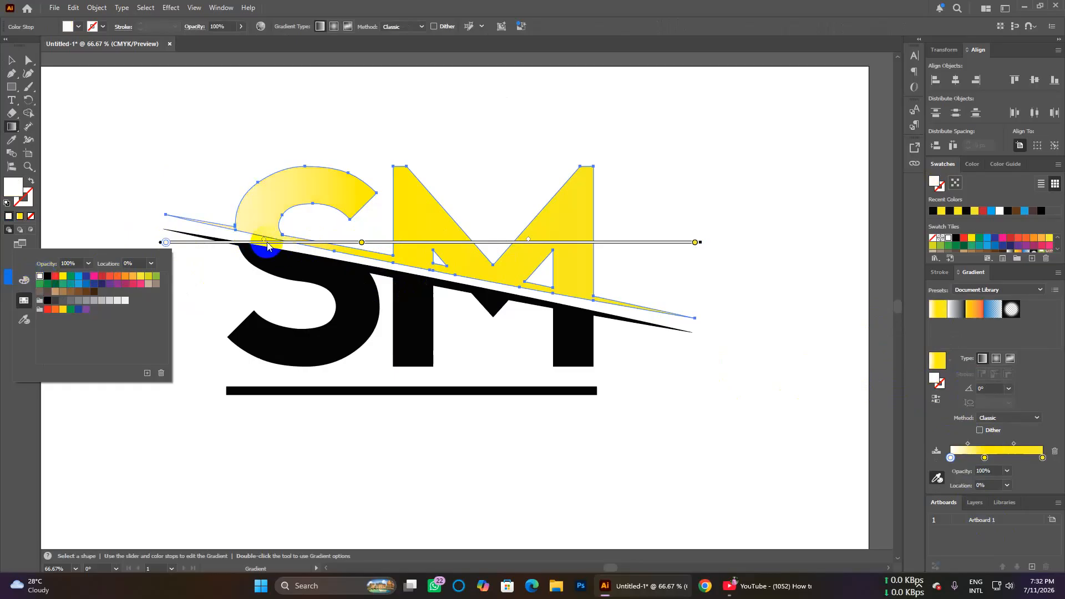
{"action": "left_click_drag", "start_coordinate": [362, 242], "coordinate": [323, 239]}
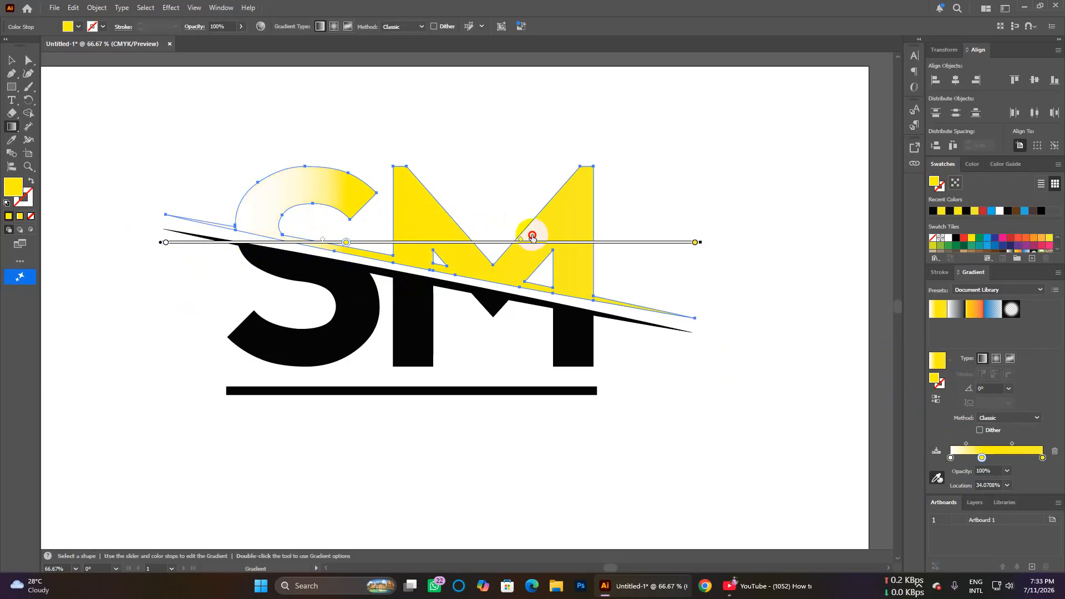
{"action": "left_click_drag", "start_coordinate": [474, 237], "coordinate": [238, 242]}
Shift the gradient's second midpoint toward the end, fine-tune the middle stop to about 34.5% and deselect the artwork.
{"action": "double_click", "coordinate": [695, 243]}
{"action": "left_click", "coordinate": [695, 244]}
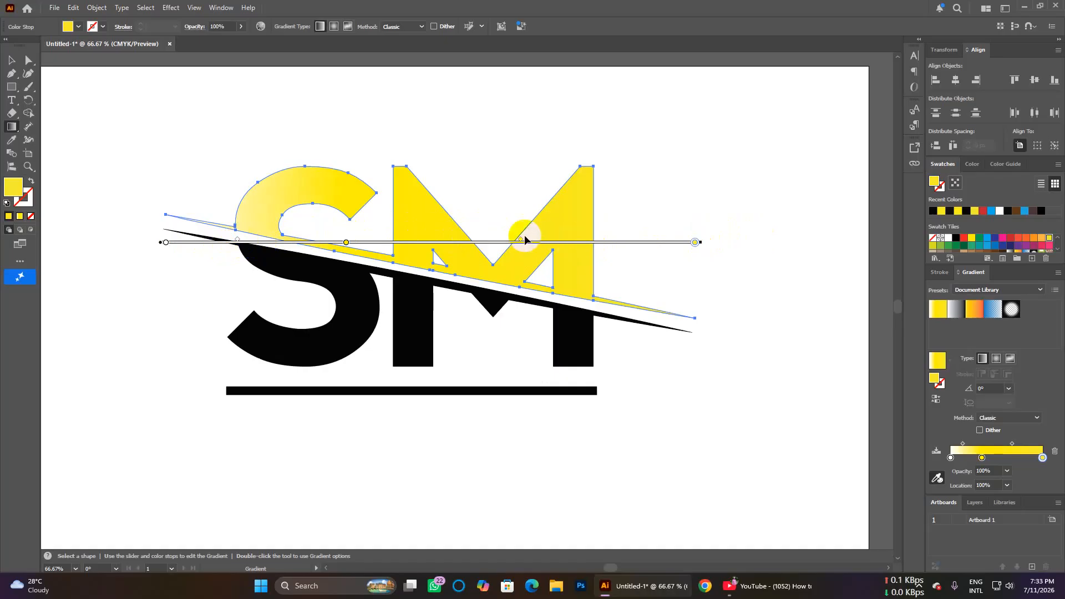
{"action": "left_click_drag", "start_coordinate": [521, 243], "coordinate": [726, 242]}
{"action": "mouse_move", "coordinate": [346, 242]}
{"action": "left_mouse_down"}
{"action": "mouse_move", "coordinate": [405, 239]}
{"action": "mouse_move", "coordinate": [310, 244]}
{"action": "mouse_move", "coordinate": [353, 245]}
{"action": "left_mouse_up"}
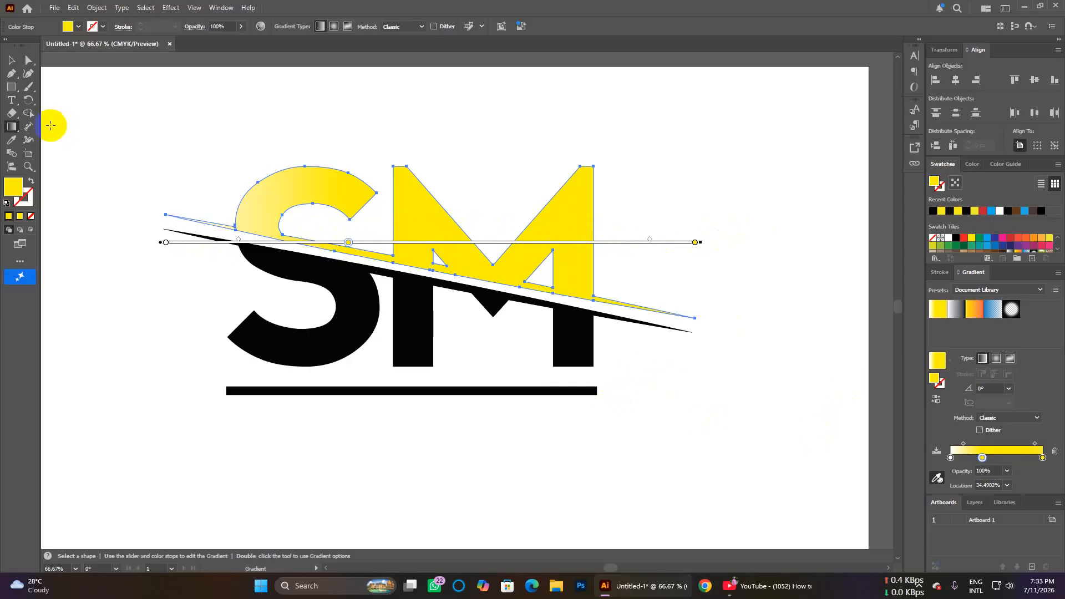
{"action": "left_click", "coordinate": [11, 59]}
{"action": "left_click", "coordinate": [773, 440]}
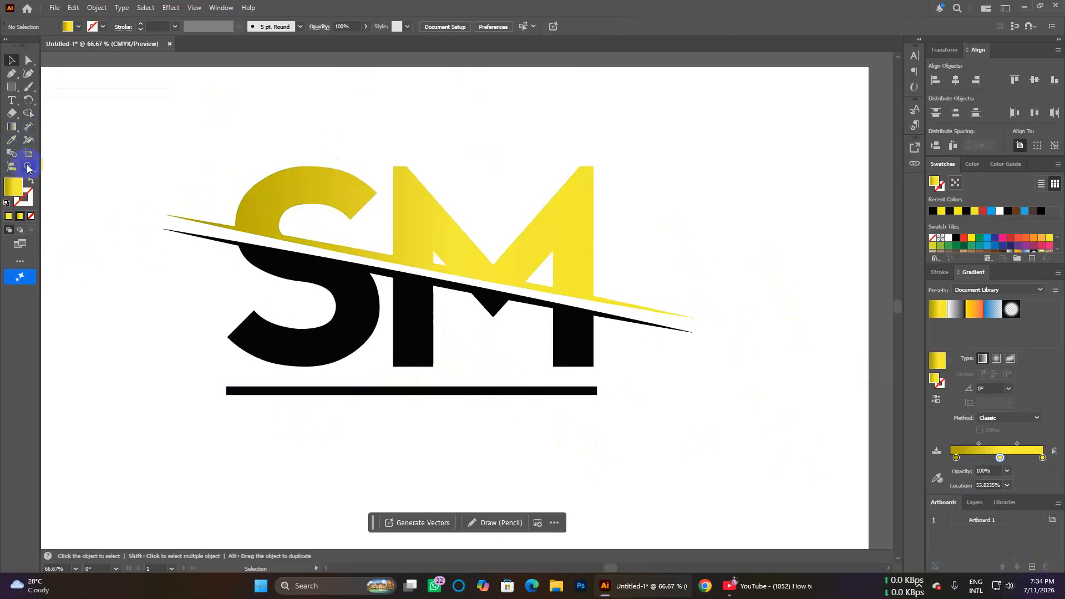
Place a 60 pt text line below the bar and set its font to Micro Technic Extended Bold.
{"action": "left_click", "coordinate": [12, 102]}
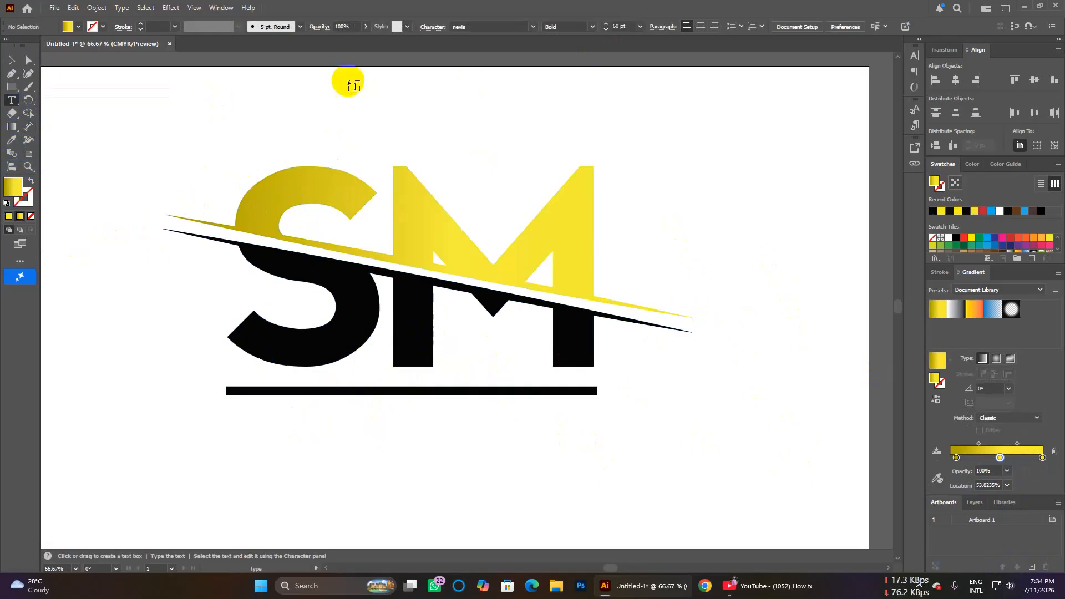
{"action": "left_click", "coordinate": [392, 445]}
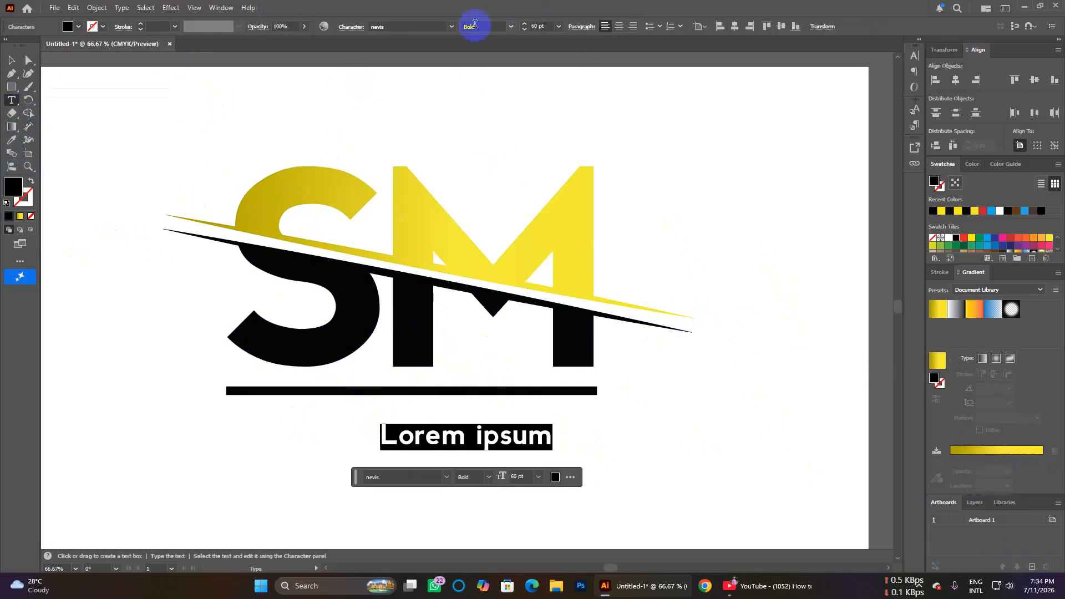
{"action": "left_click", "coordinate": [450, 31]}
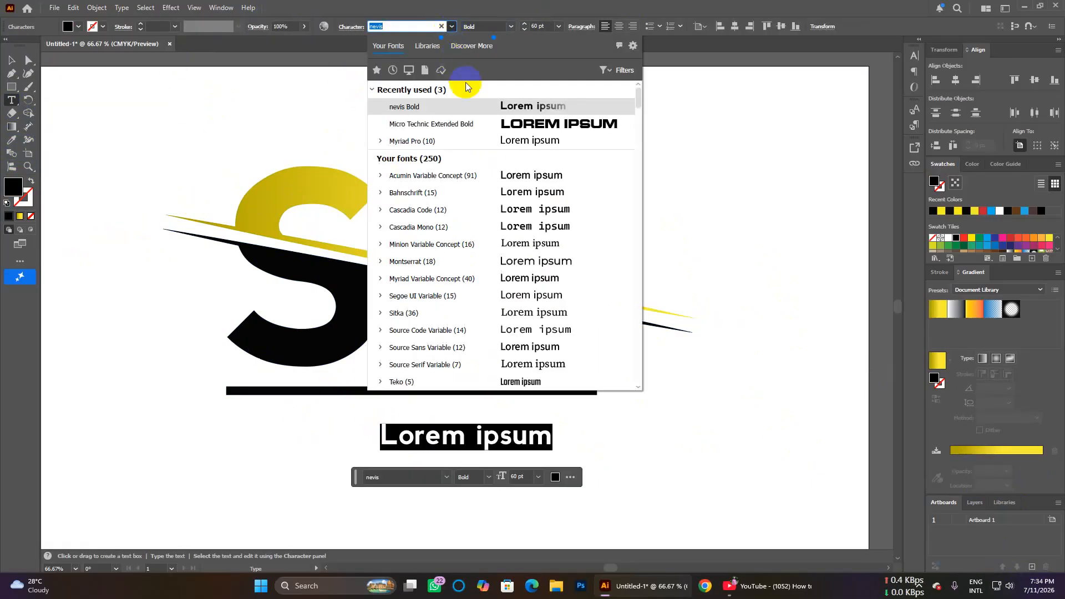
{"action": "left_click", "coordinate": [461, 129]}
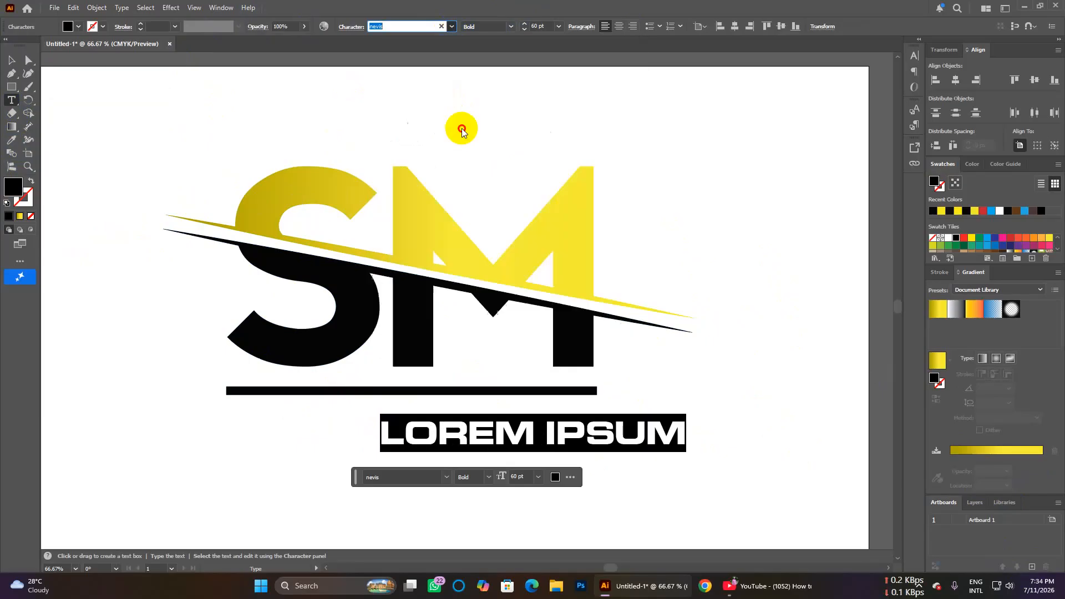
Replace the placeholder text below the bar with "SM GRAPHIC" and finish text editing.
{"action": "left_click", "coordinate": [683, 432]}
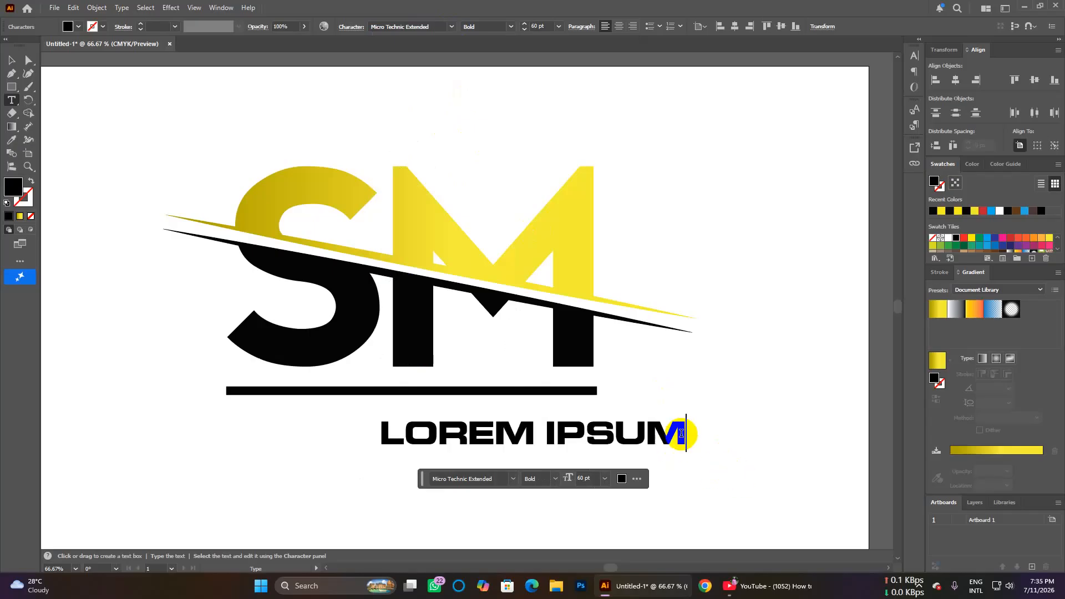
{"action": "key", "text": "BackSpace"}
{"action": "key", "text": "BackSpace"}
{"action": "key", "text": "BackSpace"}
{"action": "key", "text": "BackSpace"}
{"action": "key", "text": "BackSpace"}
{"action": "key", "text": "BackSpace"}
{"action": "key", "text": "BackSpace"}
{"action": "key", "text": "BackSpace"}
{"action": "key", "text": "BackSpace"}
{"action": "key", "text": "BackSpace"}
{"action": "key", "text": "BackSpace"}
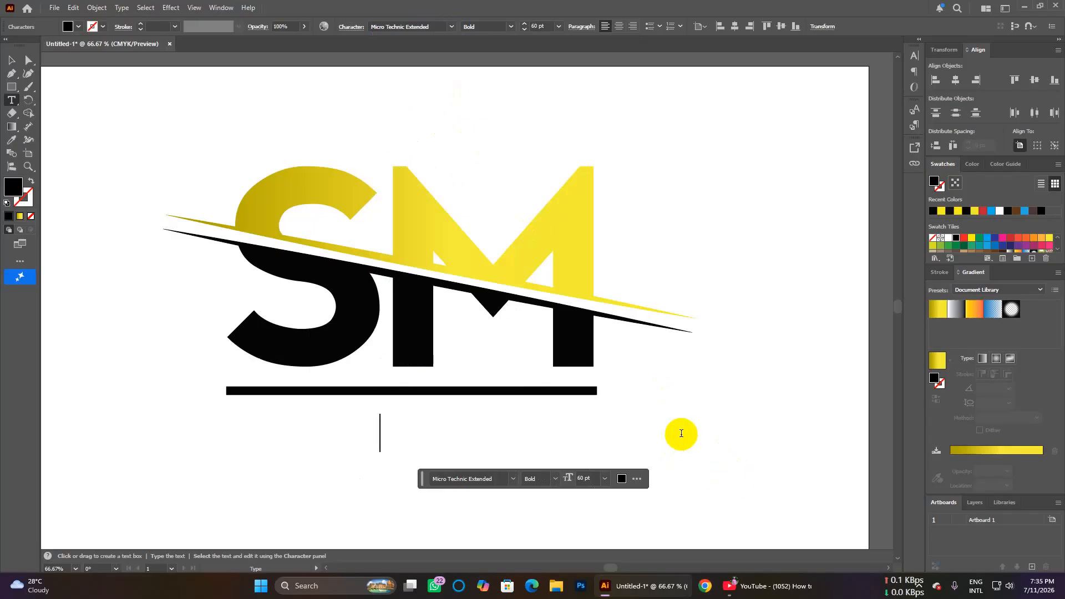
{"action": "type", "text": "SM"}
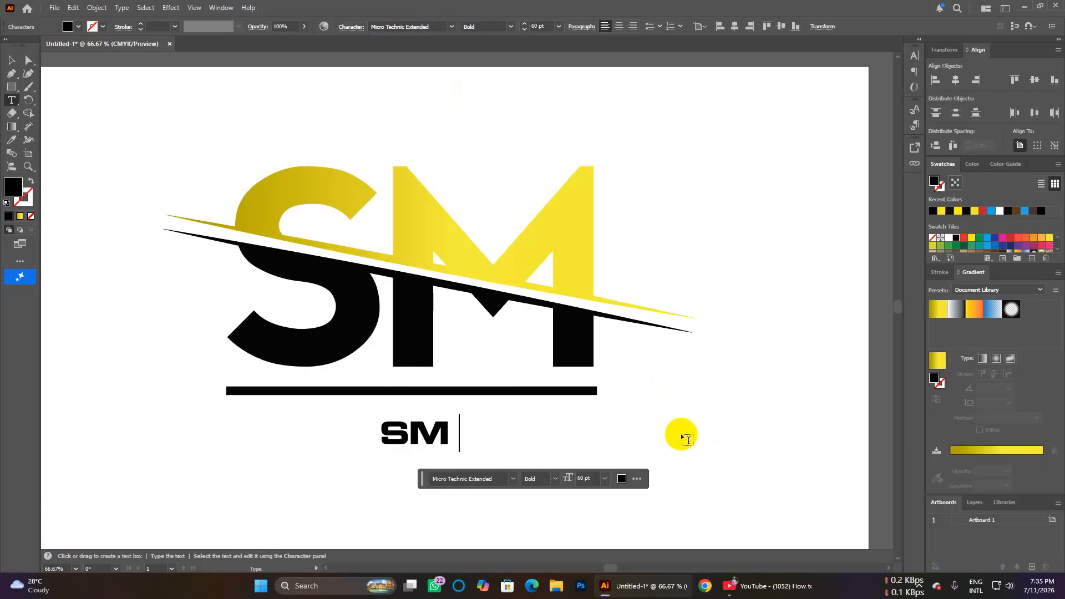
{"action": "type", "text": " GT"}
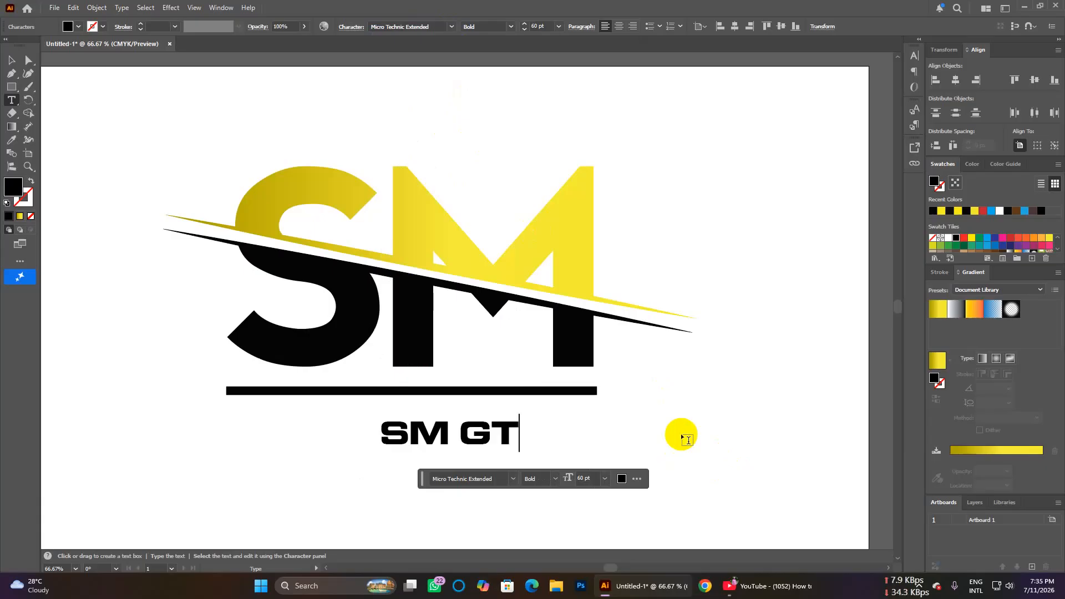
{"action": "key", "text": "BackSpace"}
{"action": "type", "text": "RA"}
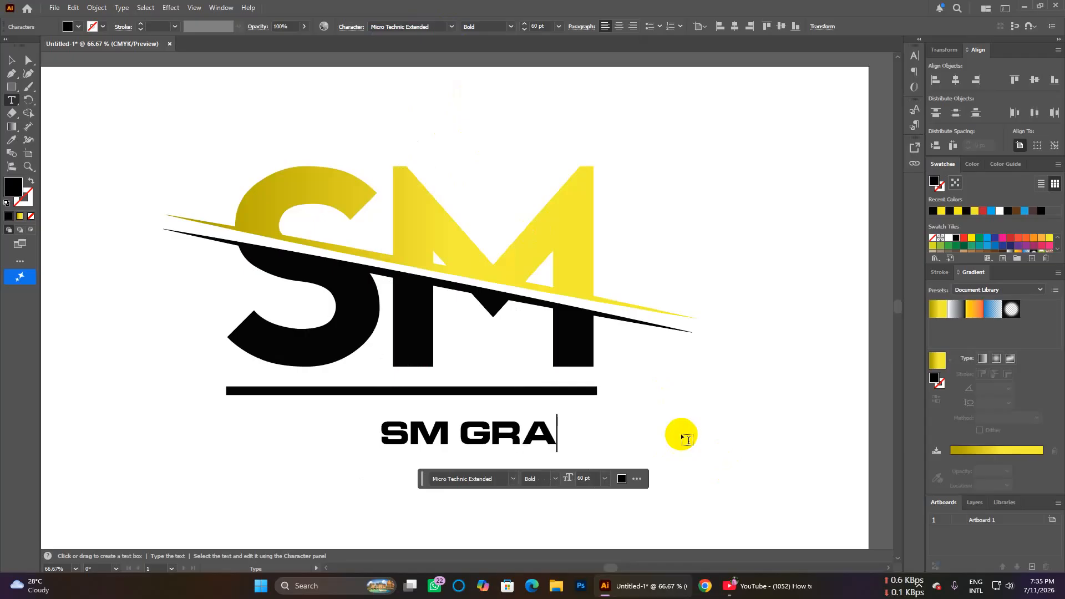
{"action": "type", "text": "PHI"}
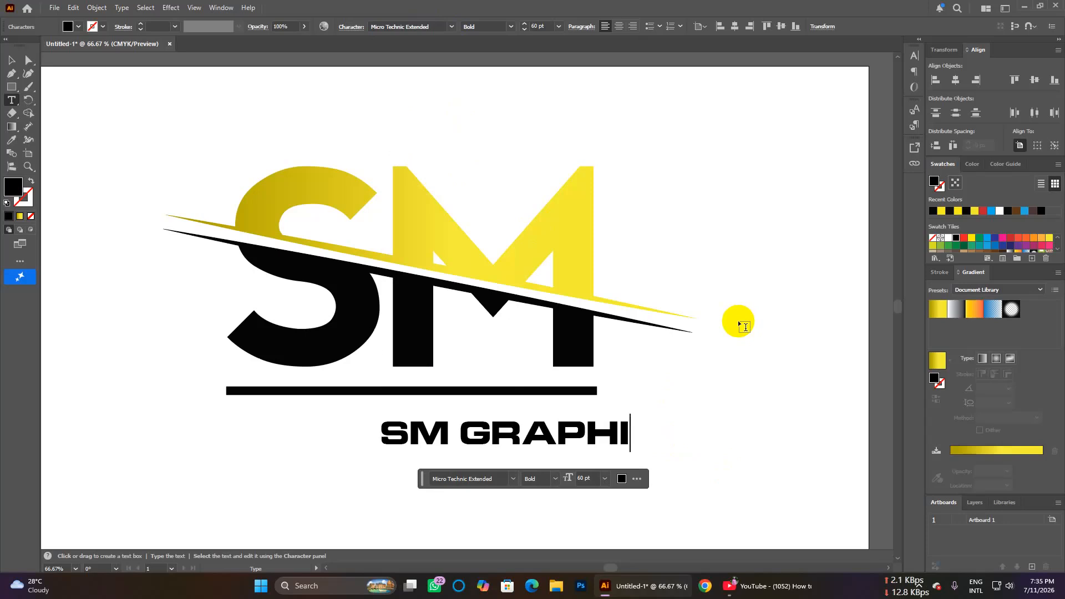
{"action": "type", "text": "C"}
{"action": "left_click", "coordinate": [11, 60]}
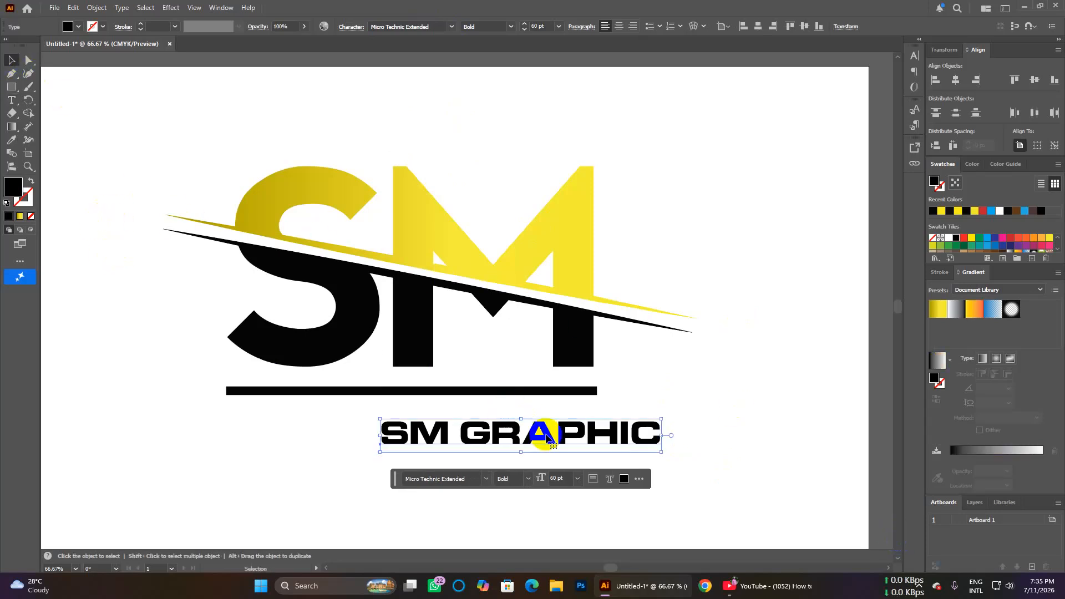
Move the SM GRAPHIC text directly beneath the bar, scale it to about 79 pt to match the bar's width, and deselect it.
{"action": "left_click_drag", "start_coordinate": [573, 434], "coordinate": [447, 428]}
{"action": "mouse_move", "coordinate": [525, 425]}
{"action": "left_mouse_down"}
{"action": "mouse_move", "coordinate": [566, 424]}
{"action": "mouse_move", "coordinate": [539, 431]}
{"action": "left_mouse_up"}
{"action": "left_click_drag", "start_coordinate": [462, 424], "coordinate": [474, 424]}
{"action": "left_click_drag", "start_coordinate": [551, 425], "coordinate": [576, 426]}
{"action": "left_click_drag", "start_coordinate": [461, 426], "coordinate": [472, 426]}
{"action": "left_click_drag", "start_coordinate": [585, 424], "coordinate": [597, 425]}
{"action": "left_click_drag", "start_coordinate": [222, 422], "coordinate": [222, 422]}
{"action": "left_click", "coordinate": [447, 481]}
Sample the M's gold gradient with the Eyedropper to fill the underline bar.
{"action": "left_click_drag", "start_coordinate": [195, 370], "coordinate": [268, 444]}
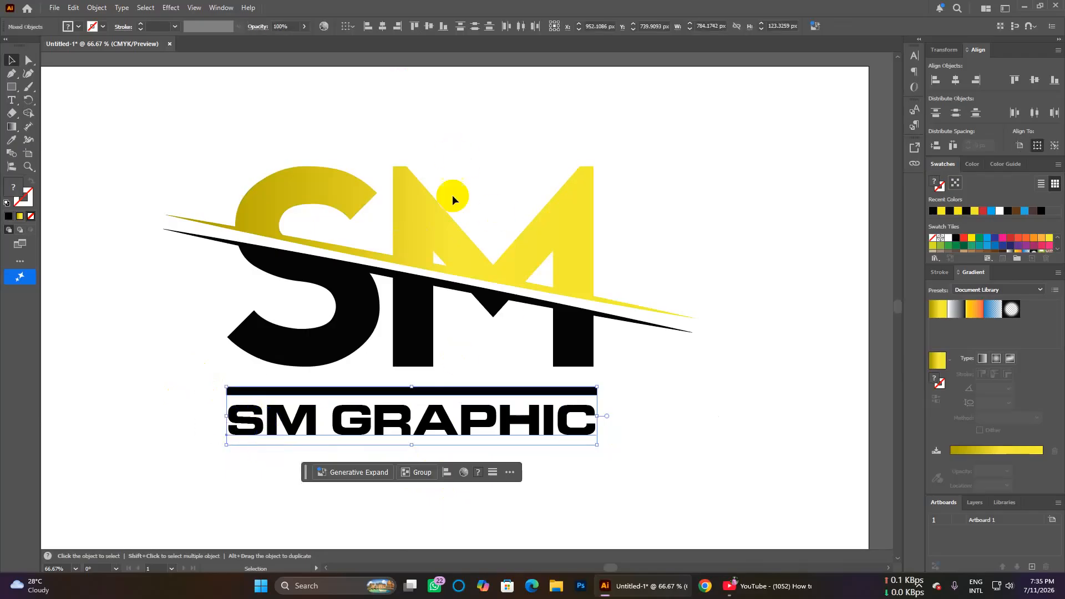
{"action": "left_click", "coordinate": [13, 141]}
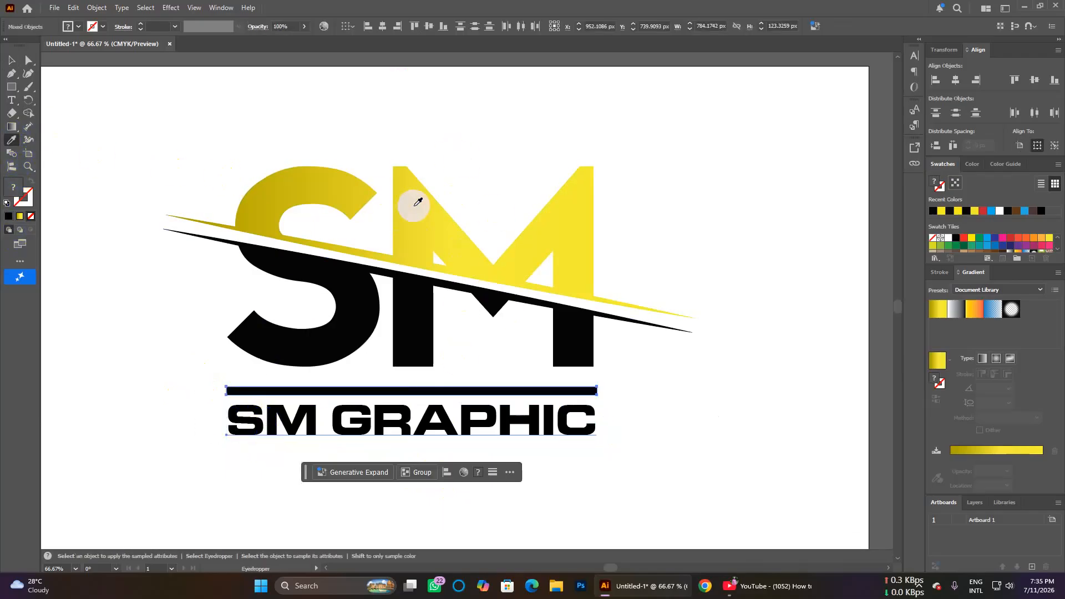
{"action": "left_click", "coordinate": [418, 203]}
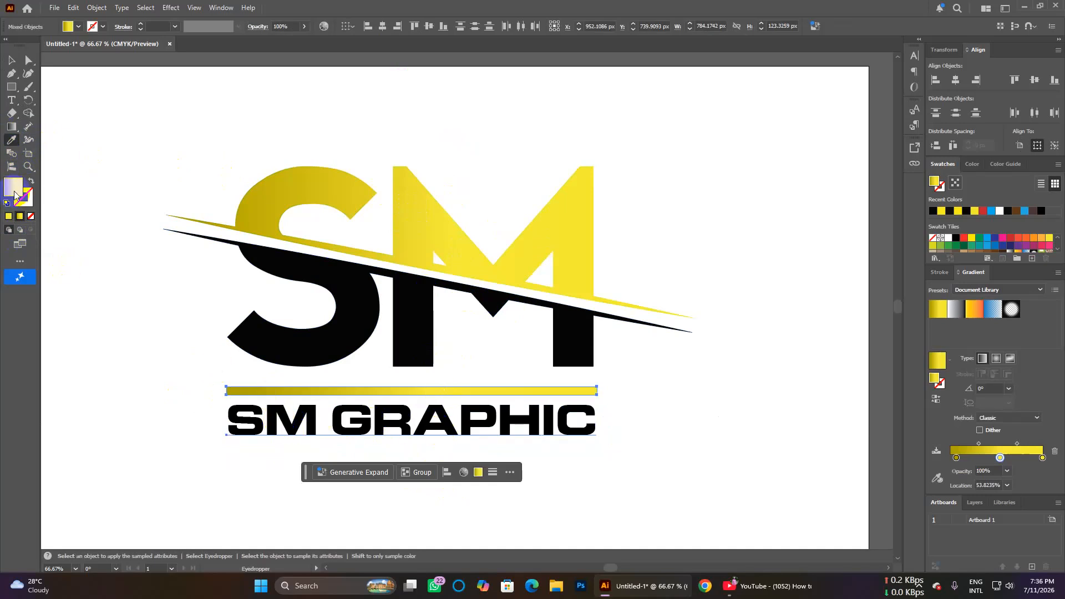
{"action": "left_click", "coordinate": [13, 62]}
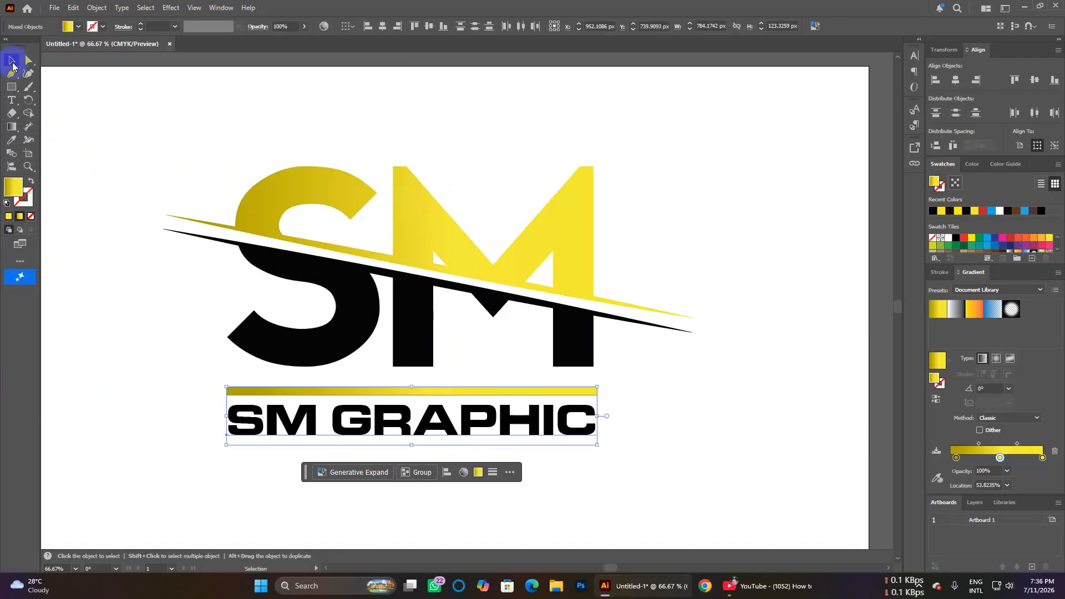
{"action": "double_click", "coordinate": [339, 427]}
{"action": "double_click", "coordinate": [338, 428]}
{"action": "left_click", "coordinate": [211, 412]}
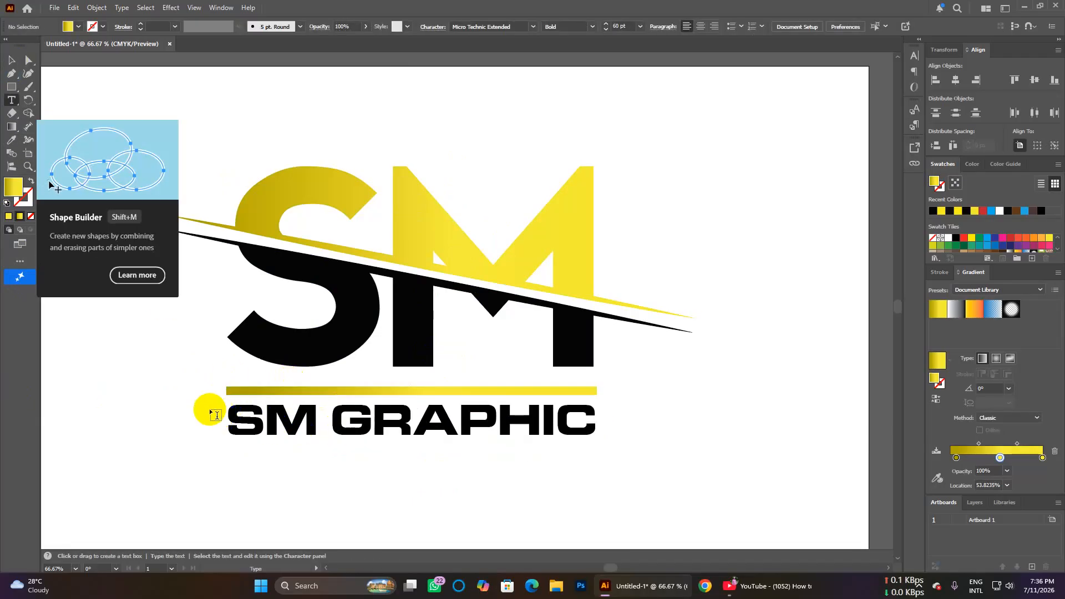
Select only the SM GRAPHIC text and expand it into outlined shapes.
{"action": "left_click", "coordinate": [12, 61]}
{"action": "left_click_drag", "start_coordinate": [220, 414], "coordinate": [601, 458]}
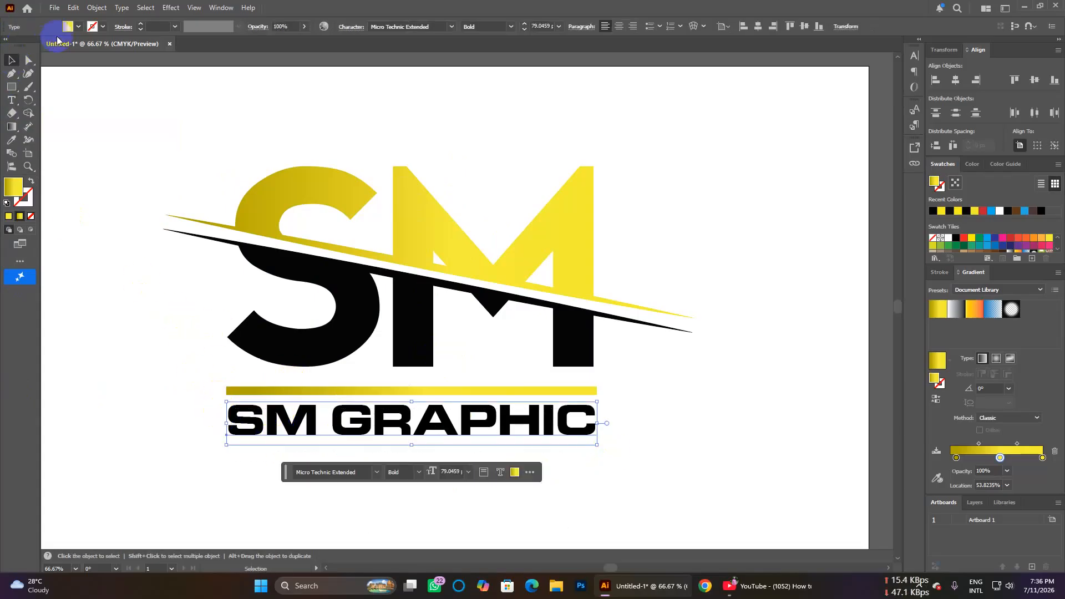
{"action": "left_click", "coordinate": [74, 6]}
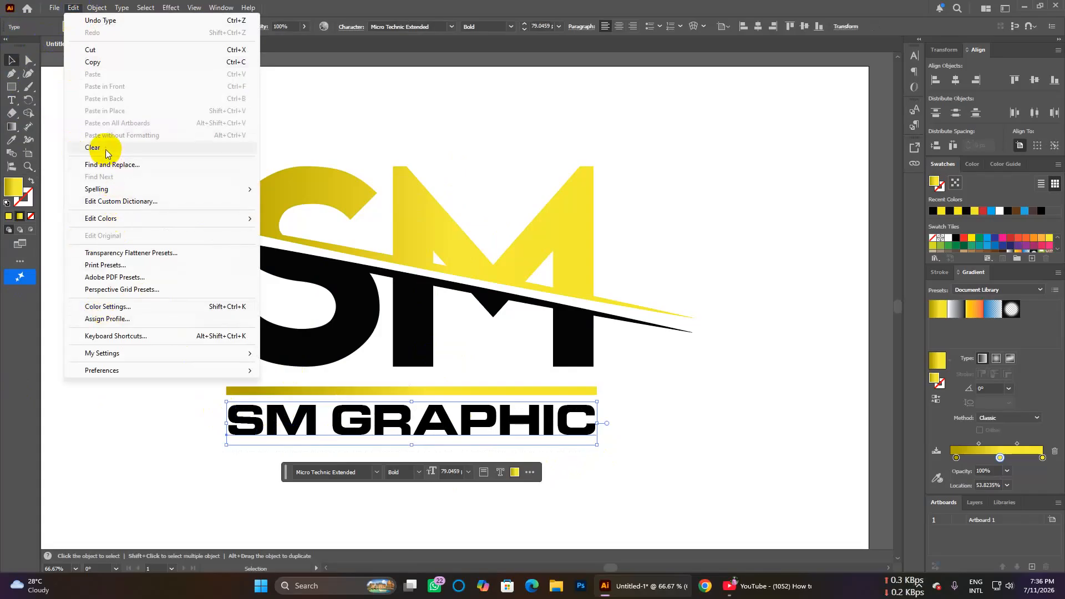
{"action": "mouse_move", "coordinate": [94, 8]}
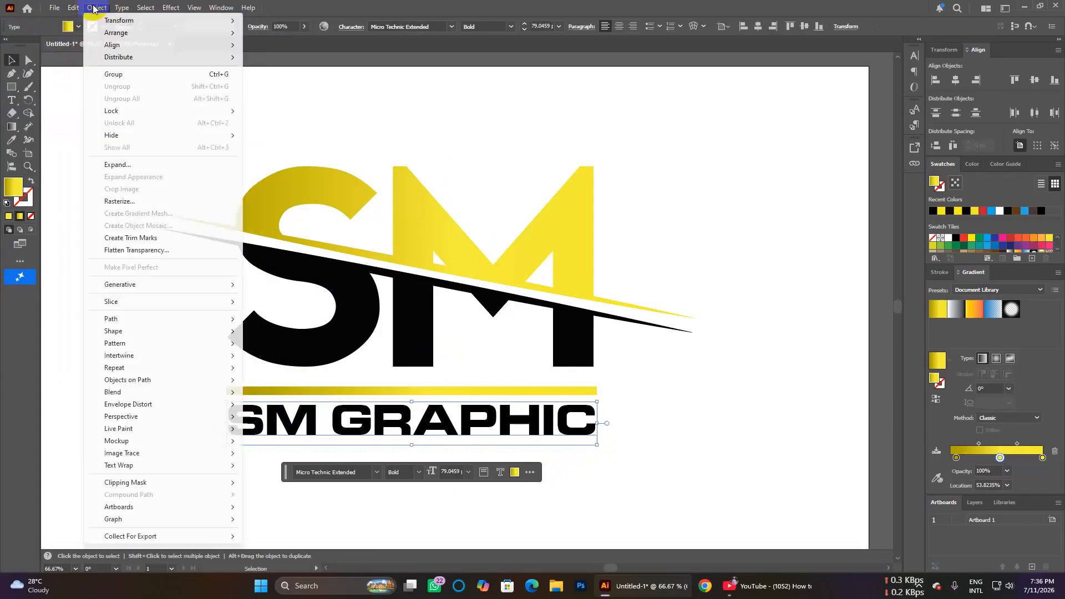
{"action": "left_click", "coordinate": [131, 164]}
{"action": "left_click", "coordinate": [503, 354]}
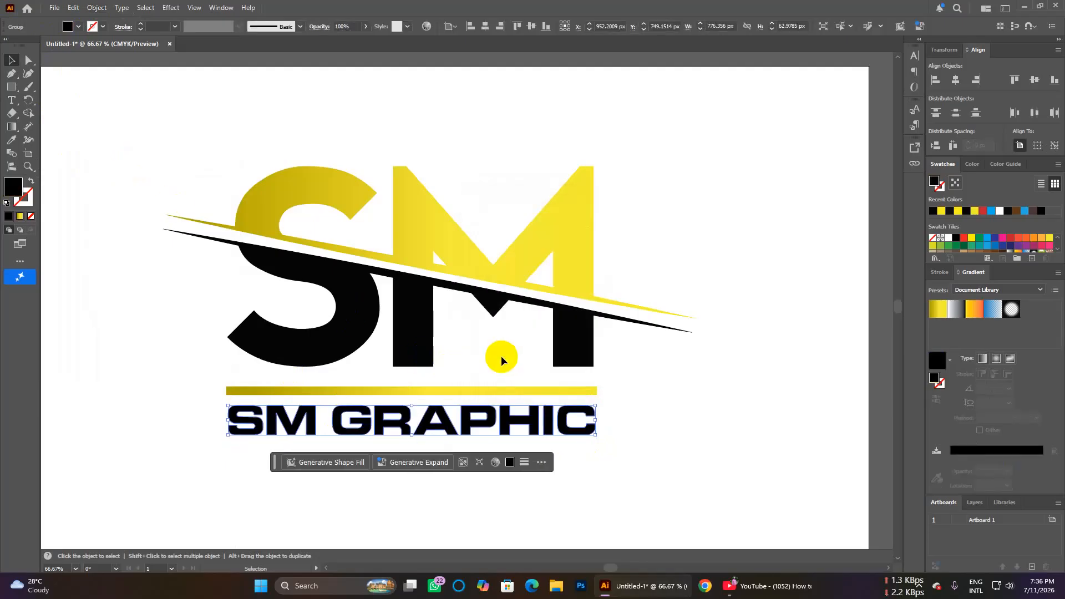
Fill the expanded SM GRAPHIC lettering with the gold gradient sampled from the M and deselect it.
{"action": "left_click", "coordinate": [11, 140]}
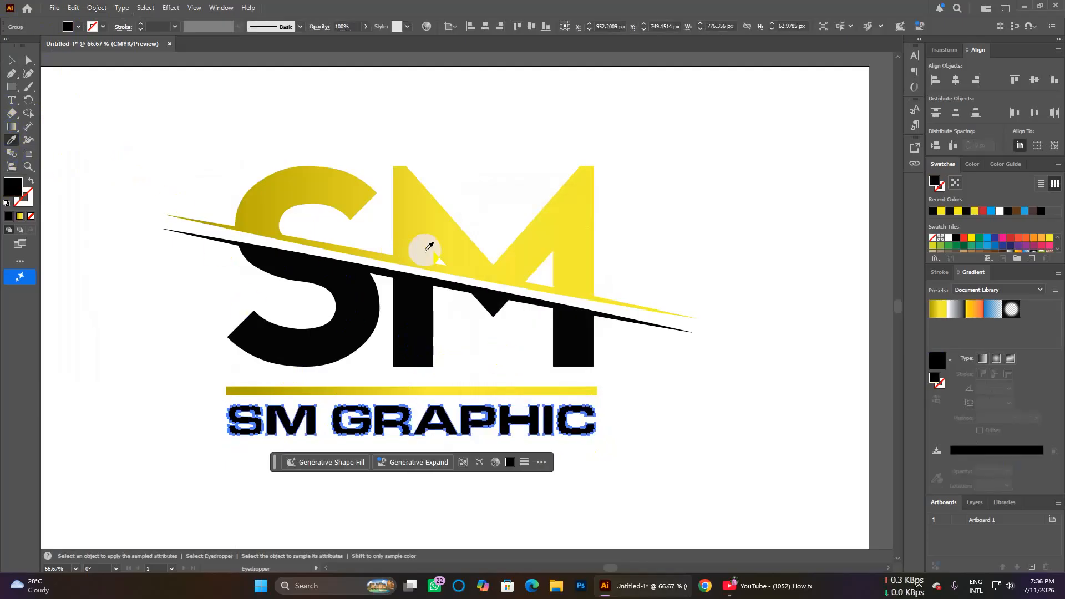
{"action": "left_click", "coordinate": [433, 234]}
{"action": "left_click", "coordinate": [11, 59]}
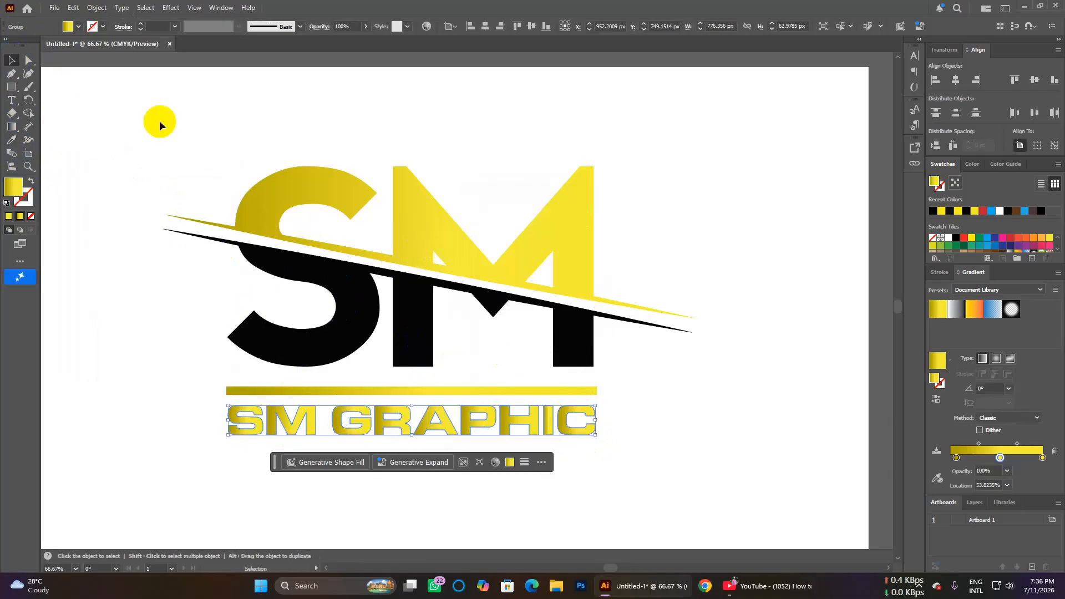
{"action": "left_click", "coordinate": [214, 116]}
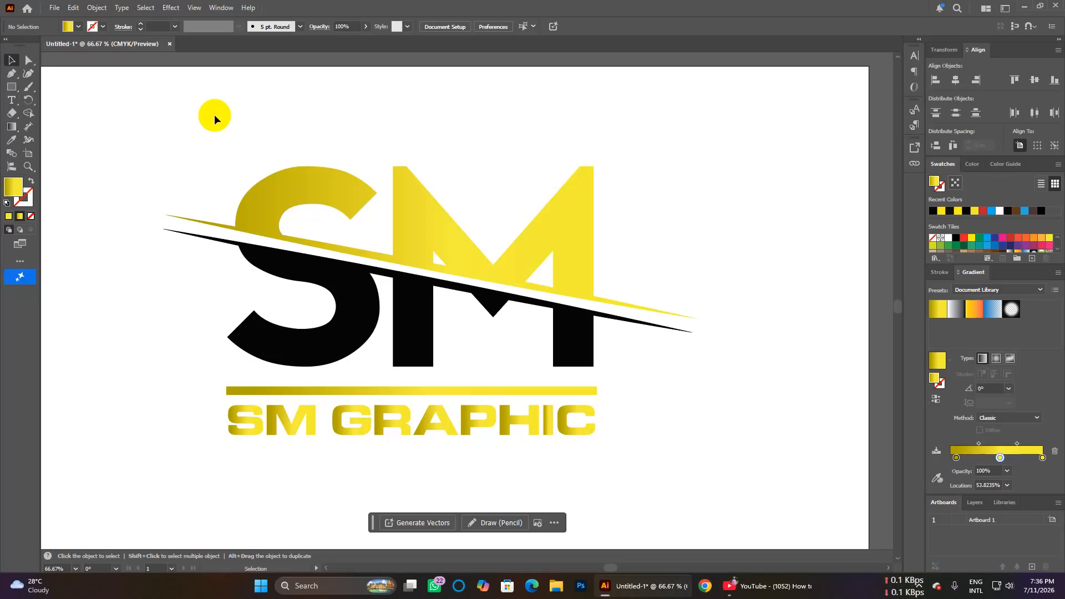
Start an Export As of the artwork and choose the logo 9 folder in Downloads as the destination.
{"action": "left_click", "coordinate": [53, 10]}
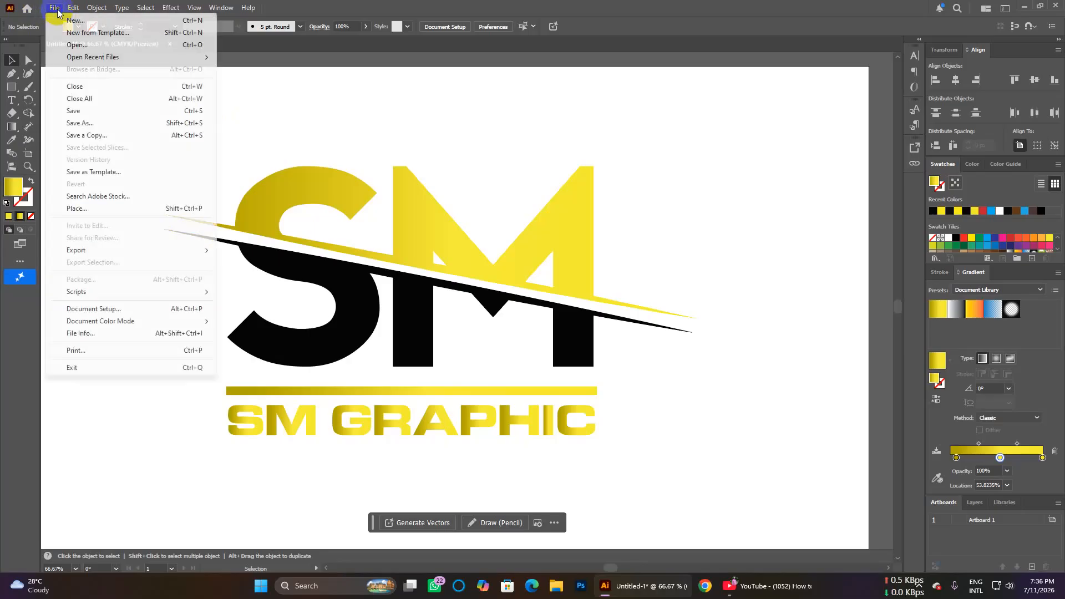
{"action": "mouse_move", "coordinate": [107, 251]}
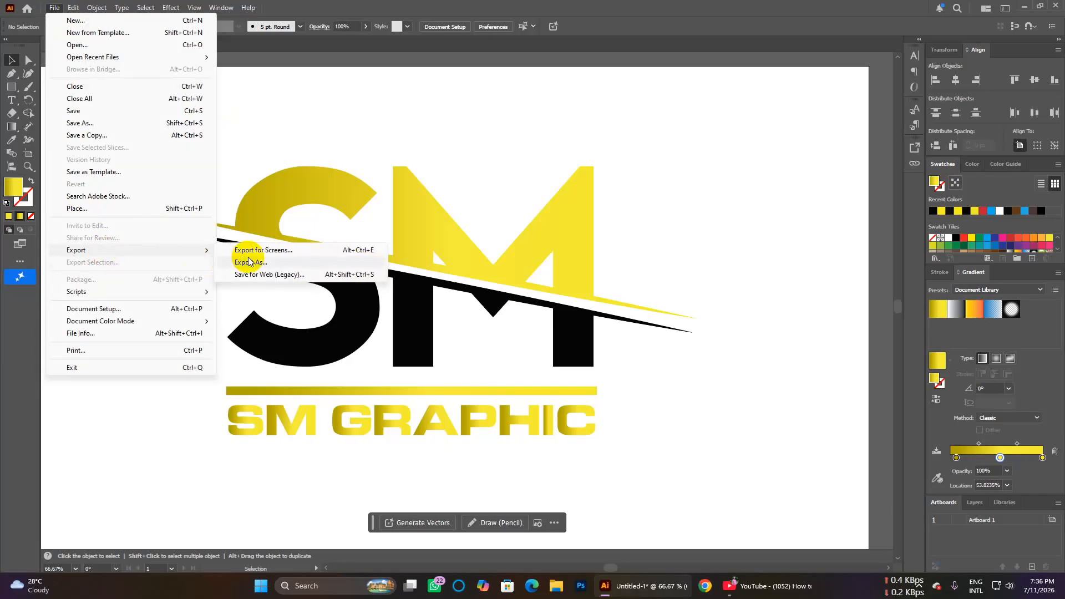
{"action": "left_click", "coordinate": [262, 263]}
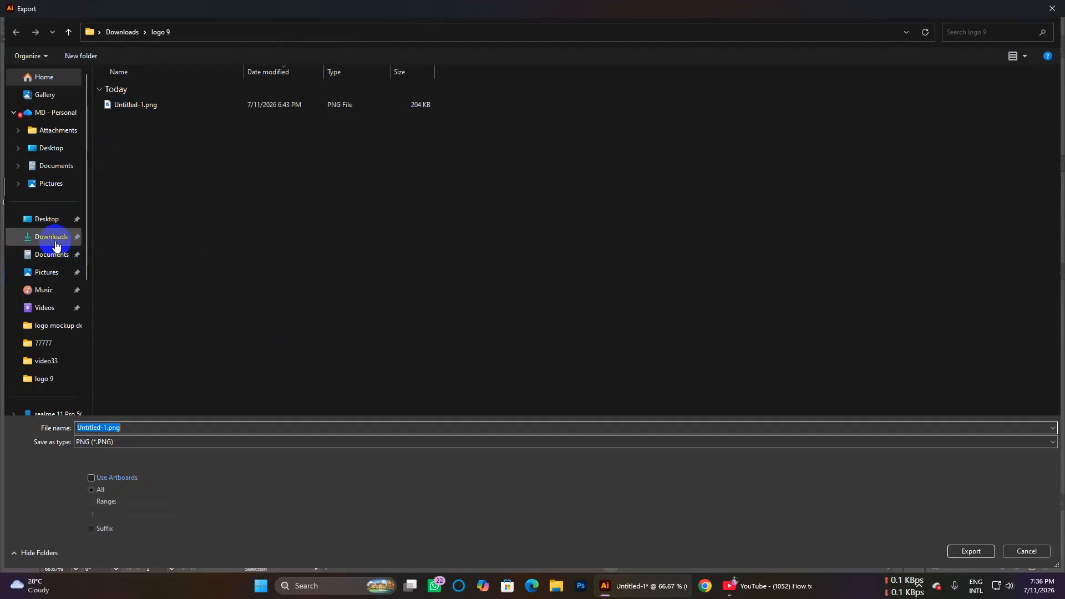
{"action": "left_click", "coordinate": [78, 237]}
{"action": "left_click", "coordinate": [156, 141]}
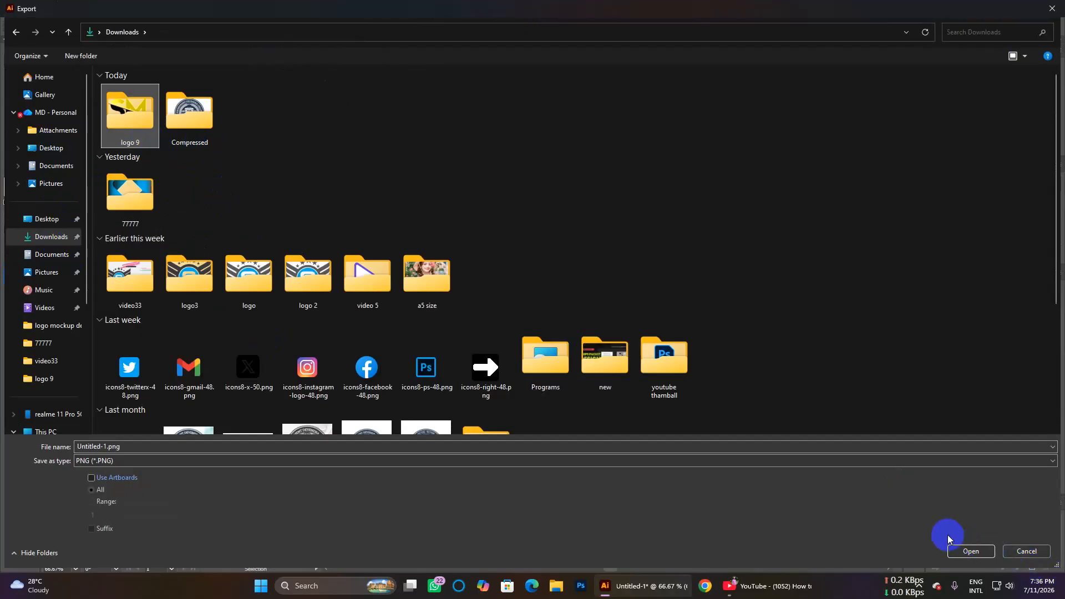
{"action": "left_click", "coordinate": [971, 552]}
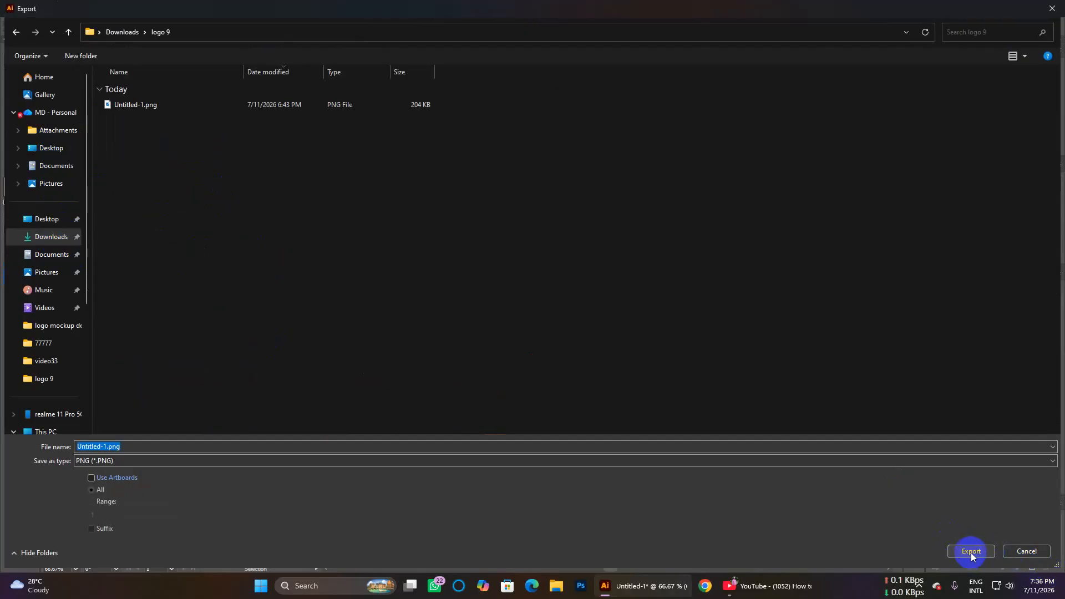
Name the export Untitled-2.png and export it as a PNG at High (300 ppi) resolution with a transparent background.
{"action": "left_click", "coordinate": [106, 447]}
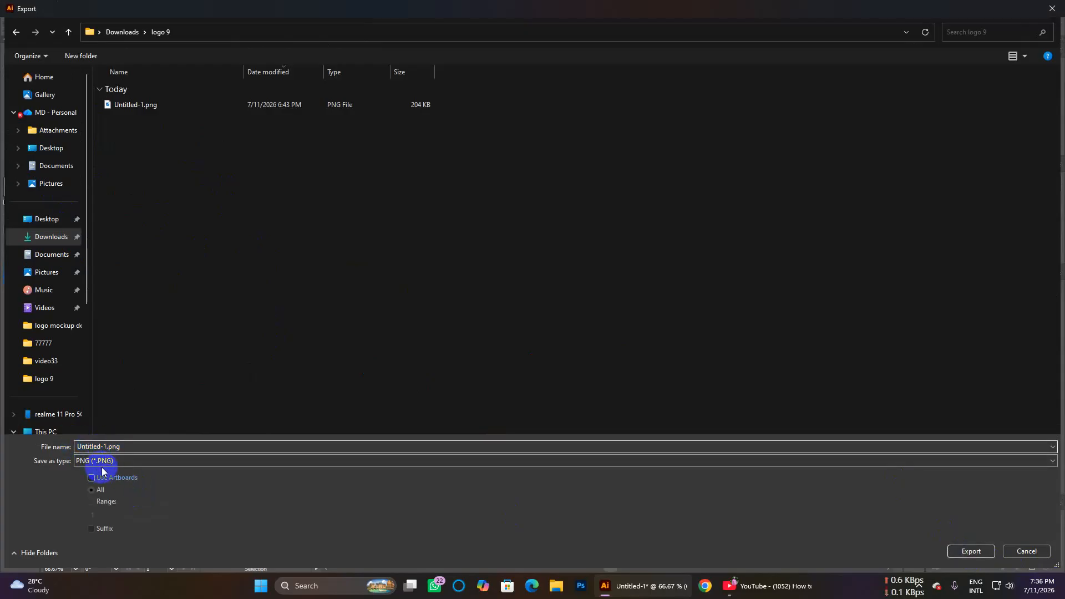
{"action": "key", "text": "BackSpace"}
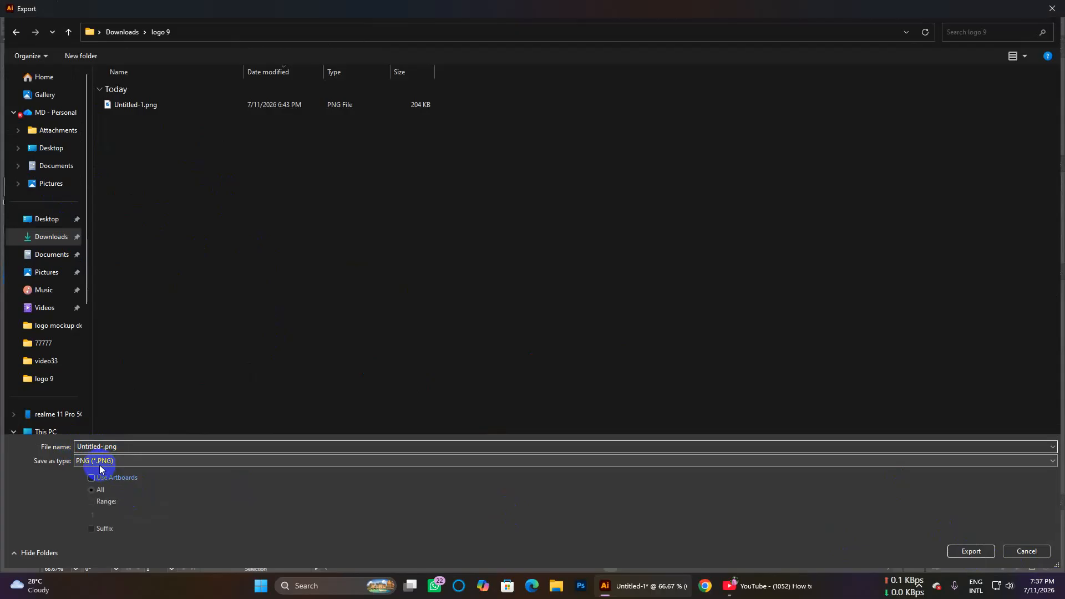
{"action": "left_click", "coordinate": [971, 551]}
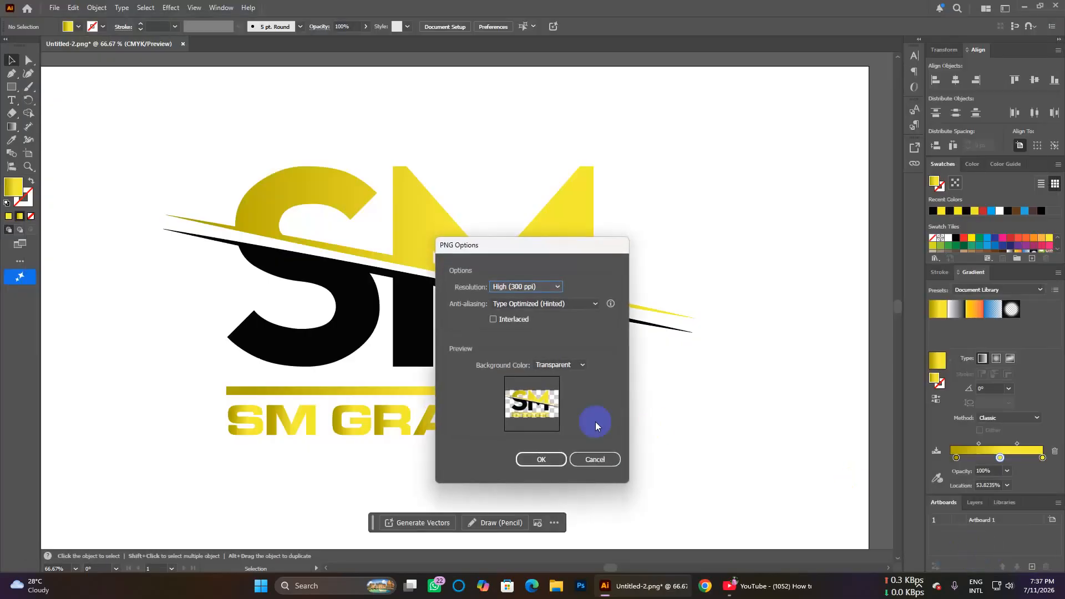
{"action": "left_click", "coordinate": [536, 288]}
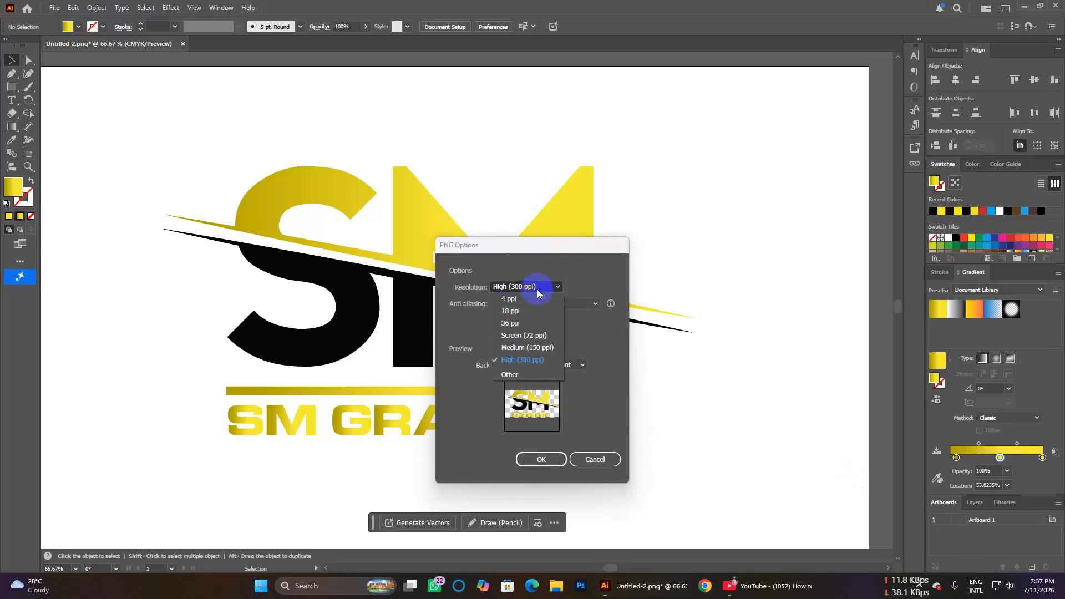
{"action": "left_click", "coordinate": [524, 360]}
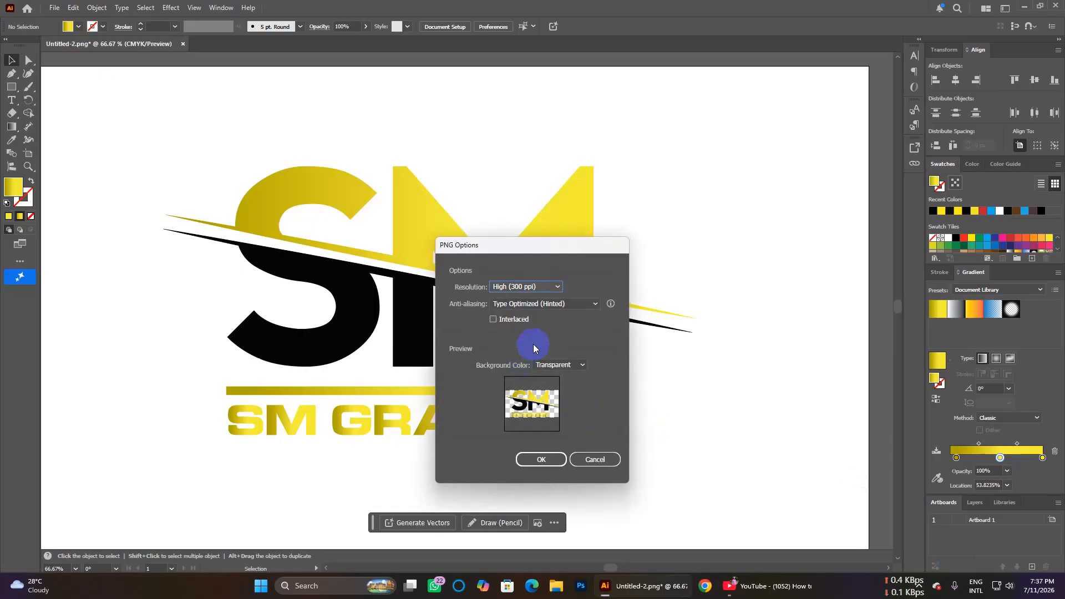
{"action": "left_click", "coordinate": [550, 460]}
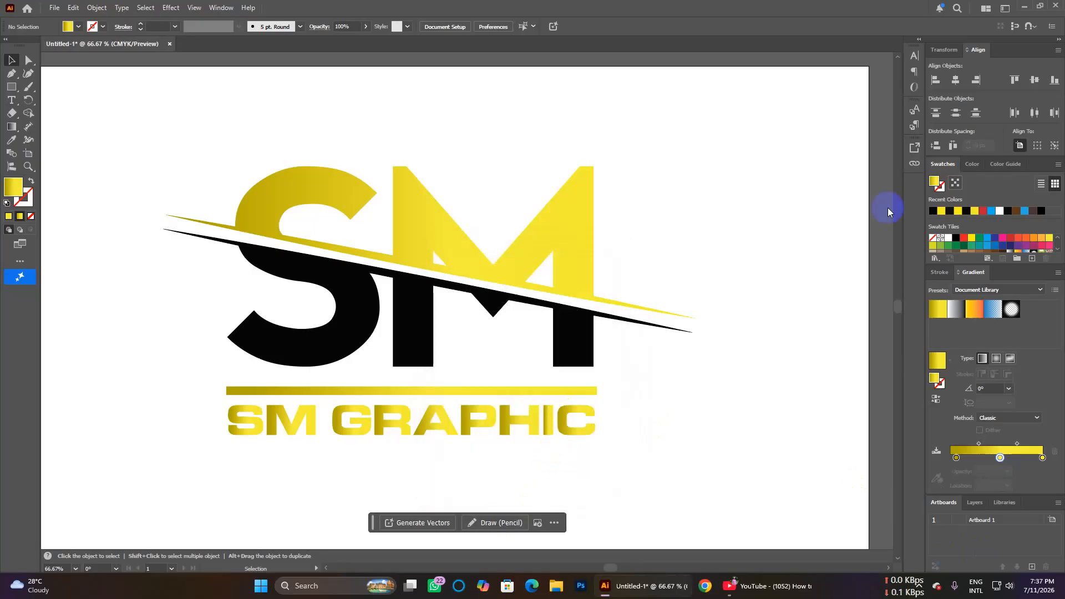
Switch to File Explorer and open c5124786-e3bf-46cd-be95-1c98d5c07723.psd in Photoshop from All-element's logo mockup design folder on Local Disk (I:).
{"action": "left_click", "coordinate": [1028, 5]}
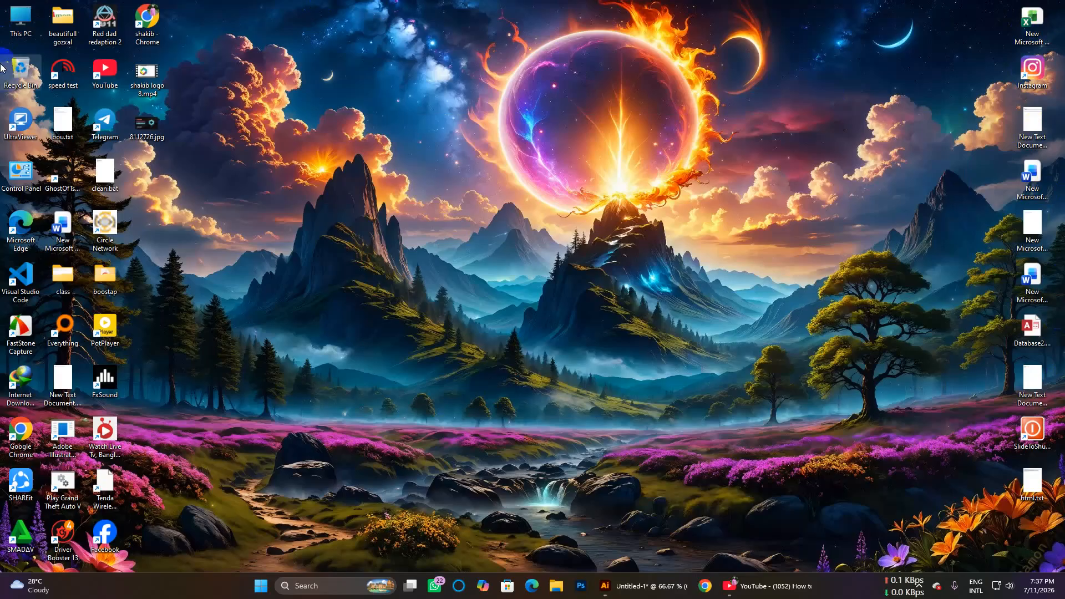
{"action": "double_click", "coordinate": [18, 22]}
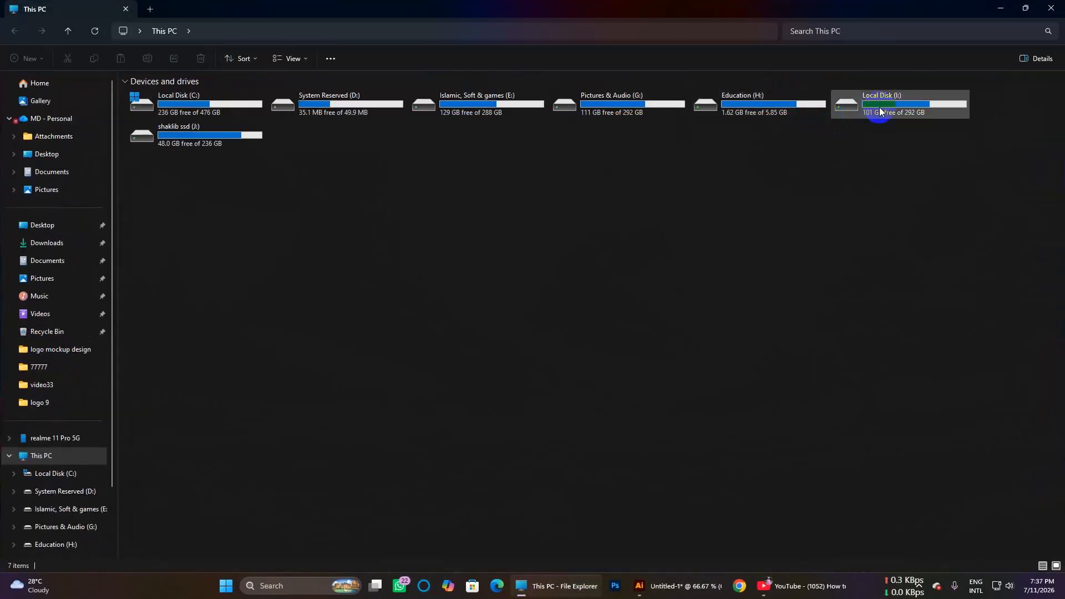
{"action": "double_click", "coordinate": [882, 109]}
{"action": "double_click", "coordinate": [1018, 116]}
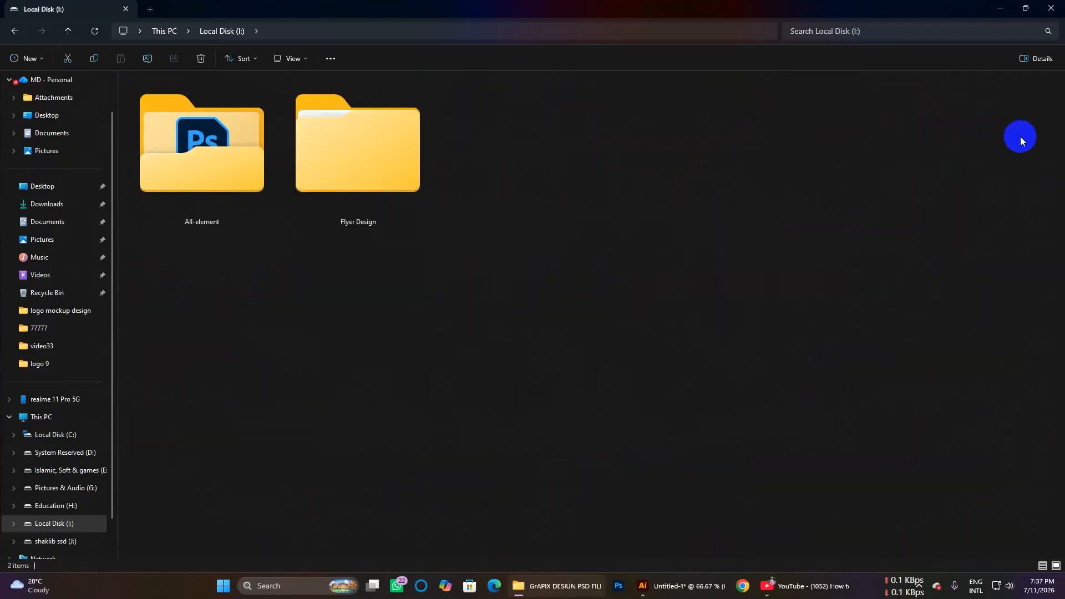
{"action": "double_click", "coordinate": [247, 176]}
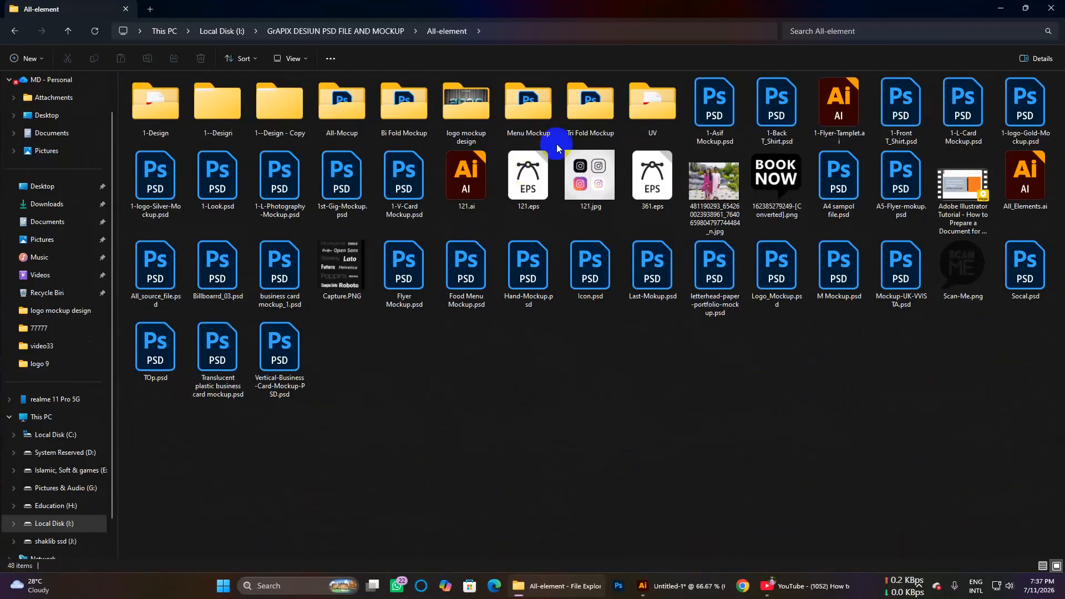
{"action": "double_click", "coordinate": [495, 129]}
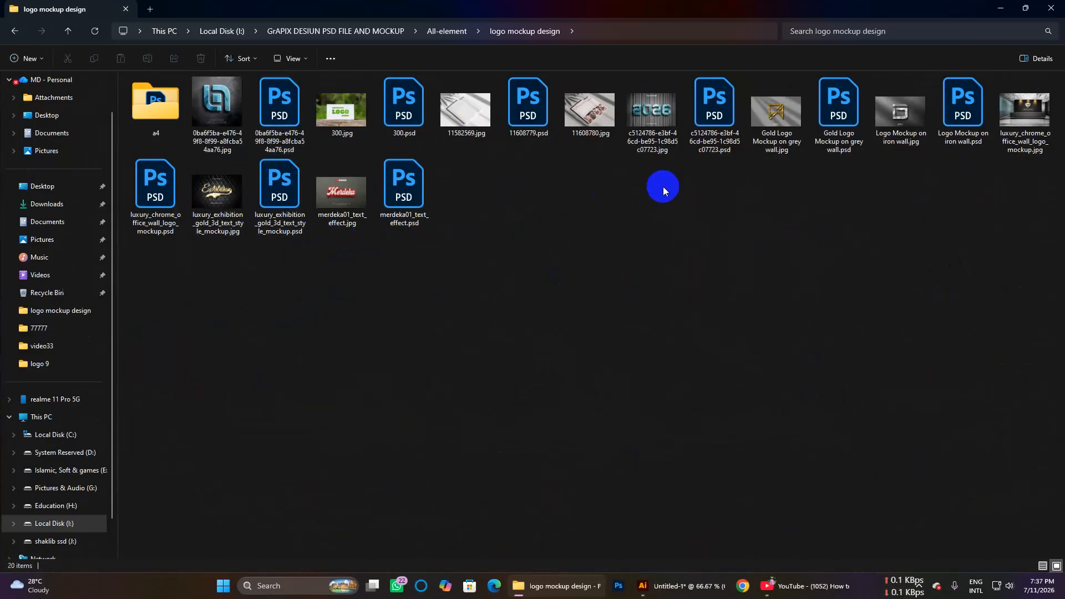
{"action": "left_click", "coordinate": [716, 138]}
{"action": "left_click", "coordinate": [709, 257]}
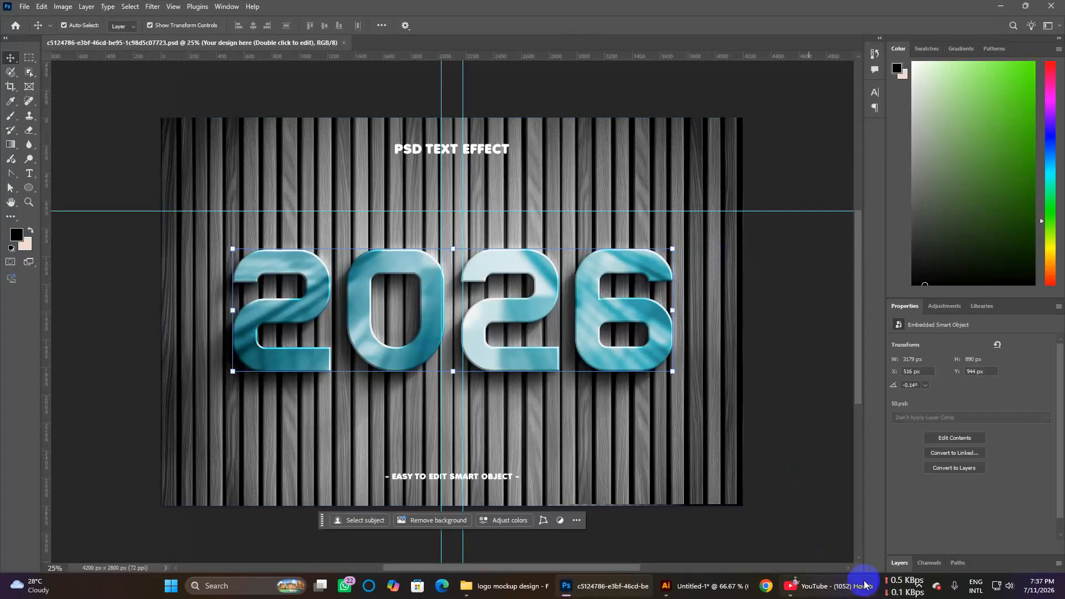
Hide the mockup's guides and hide the 2026 text layer inside the "Your design here" smart object.
{"action": "left_click", "coordinate": [900, 564]}
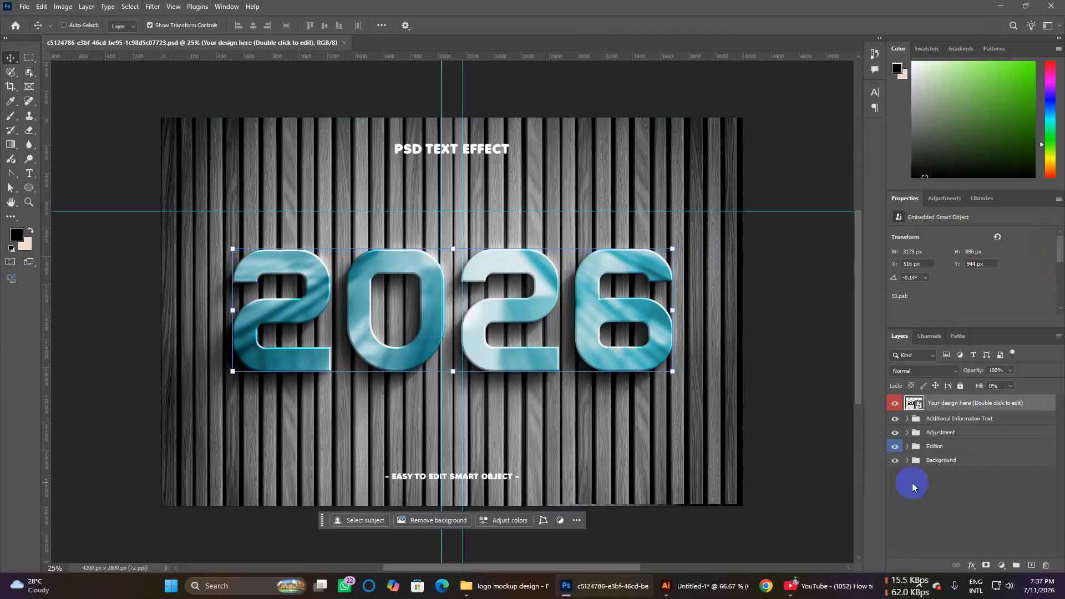
{"action": "key", "text": "ctrl+h"}
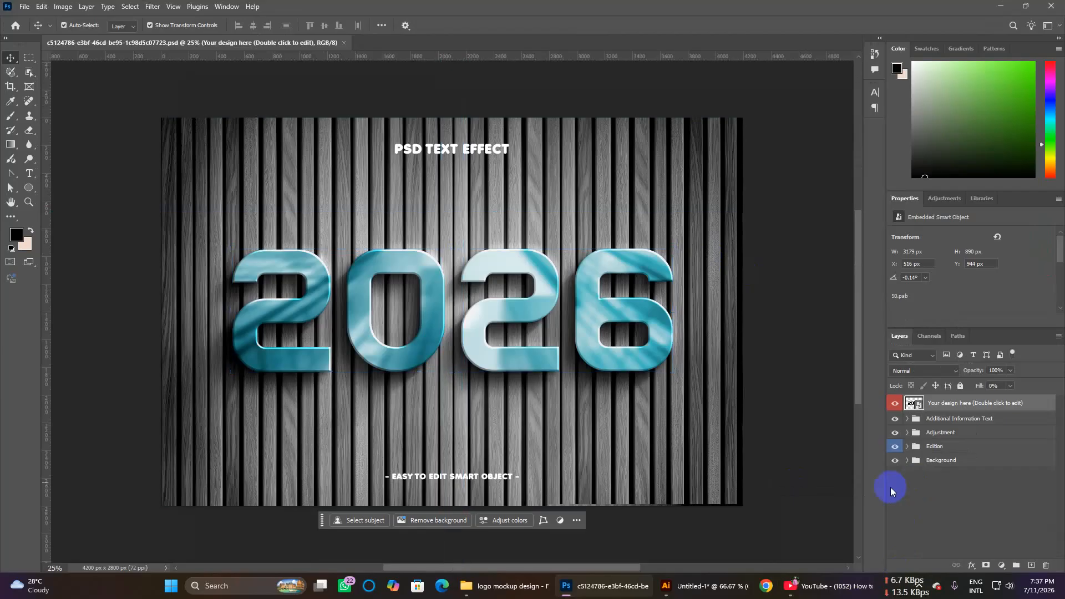
{"action": "double_click", "coordinate": [920, 407]}
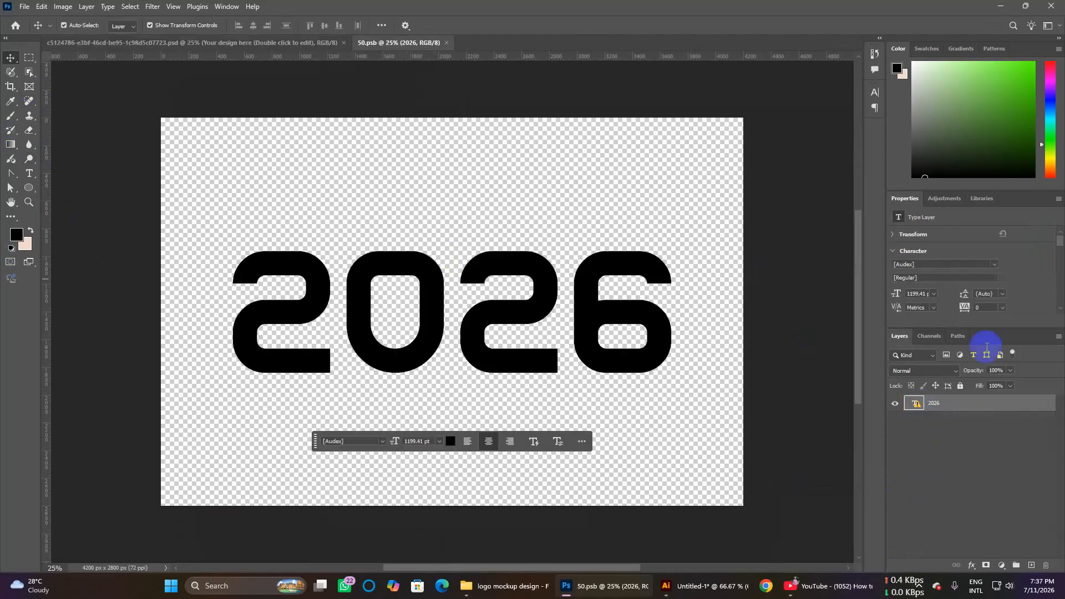
{"action": "left_click", "coordinate": [897, 407]}
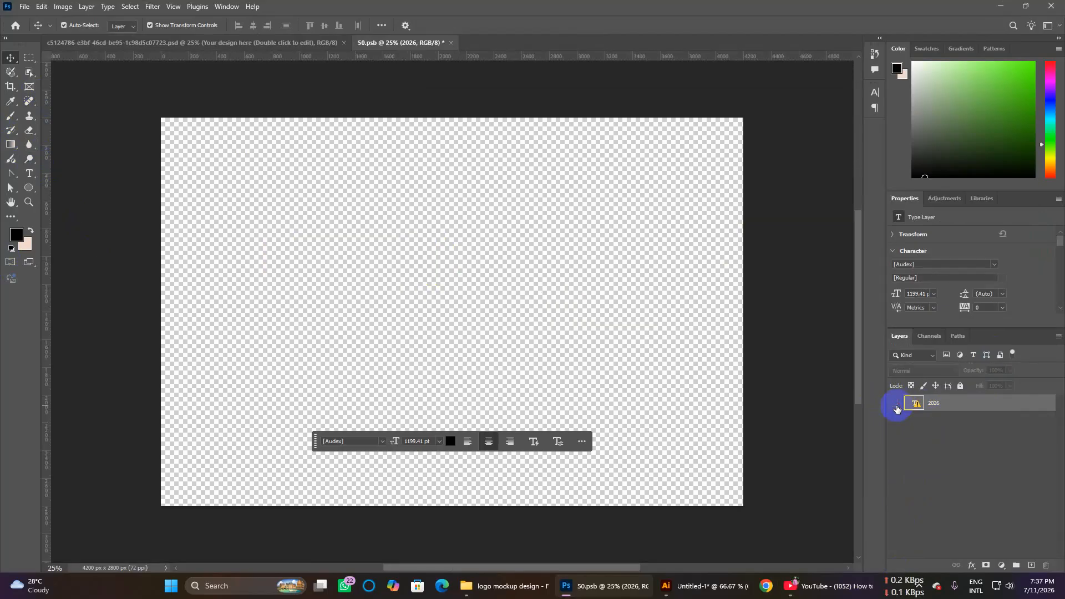
Place Untitled-2.png from the logo 9 folder as an embedded file in the 50.psb smart object.
{"action": "left_click", "coordinate": [24, 8]}
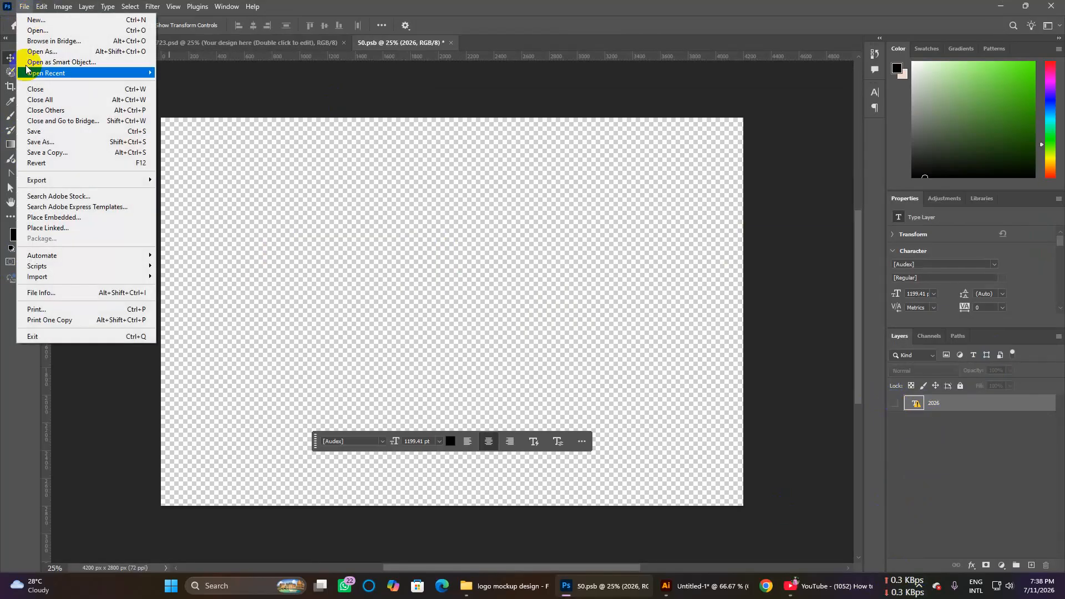
{"action": "left_click", "coordinate": [75, 220]}
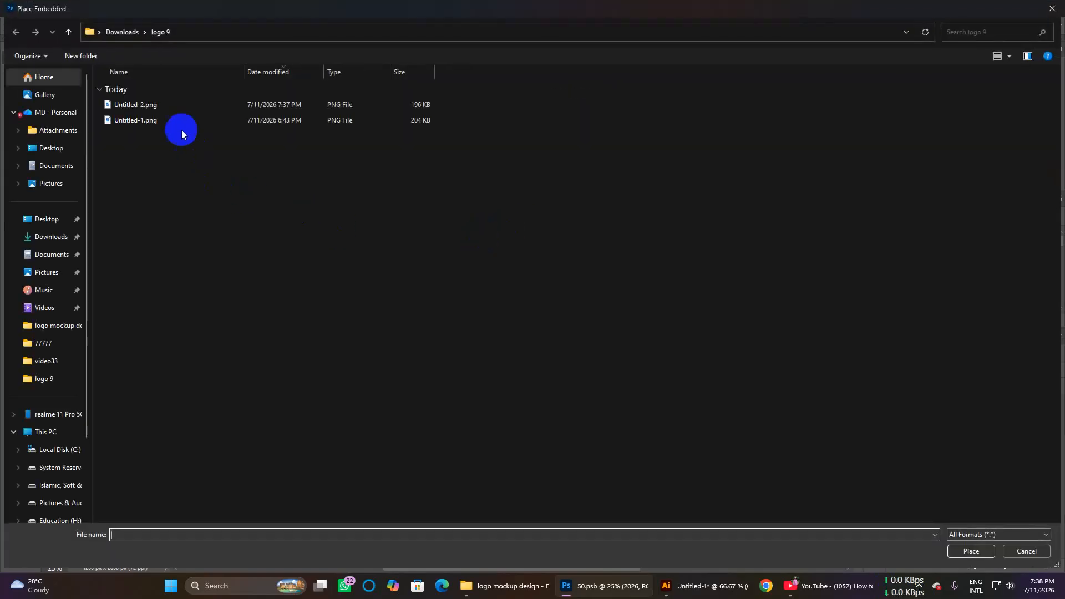
{"action": "double_click", "coordinate": [159, 110]}
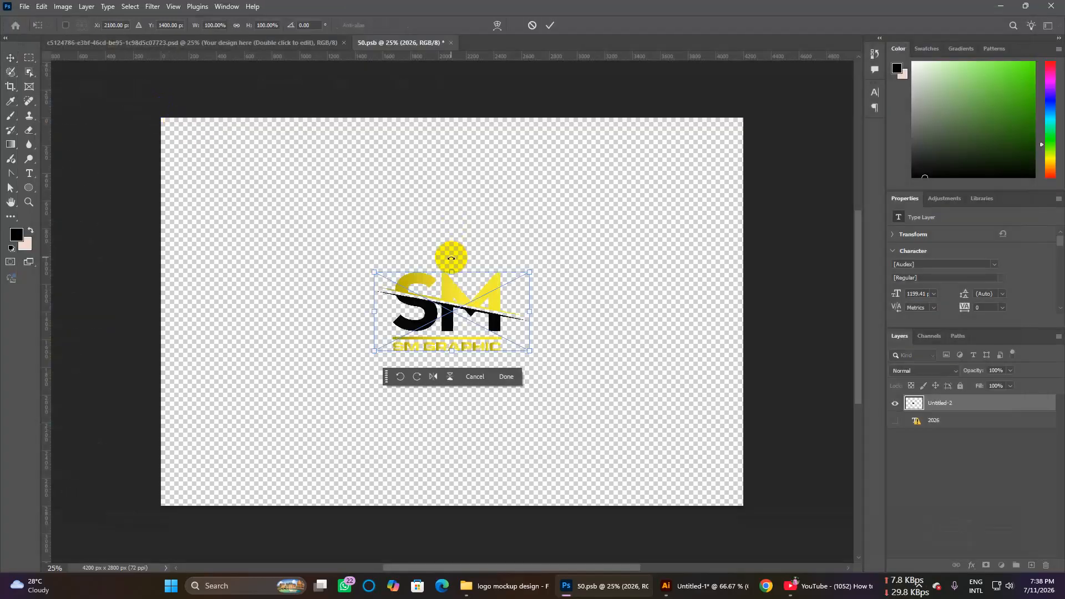
Enlarge the placed logo to about 276%, position it in the canvas's upper middle, and save the smart object to update the wooden-wall mockup.
{"action": "left_click_drag", "start_coordinate": [470, 303], "coordinate": [439, 275]}
{"action": "left_click_drag", "start_coordinate": [498, 321], "coordinate": [612, 378]}
{"action": "left_click_drag", "start_coordinate": [515, 261], "coordinate": [534, 263]}
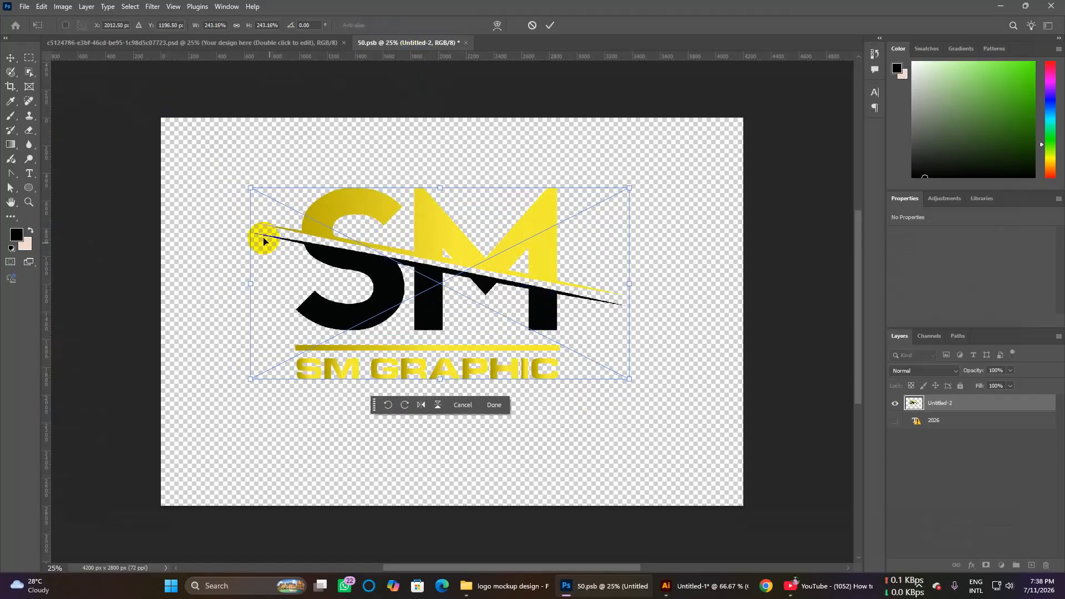
{"action": "mouse_move", "coordinate": [252, 283]}
{"action": "left_mouse_down"}
{"action": "mouse_move", "coordinate": [259, 279]}
{"action": "mouse_move", "coordinate": [246, 283]}
{"action": "left_mouse_up"}
{"action": "left_click_drag", "start_coordinate": [440, 381], "coordinate": [440, 392]}
{"action": "left_click_drag", "start_coordinate": [546, 255], "coordinate": [562, 239]}
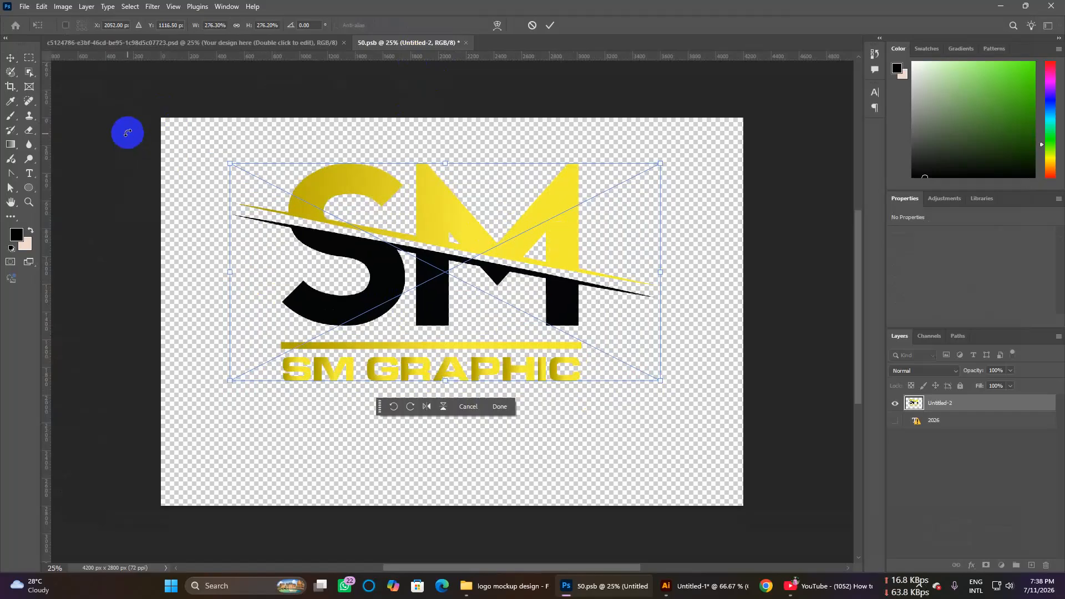
{"action": "left_click", "coordinate": [11, 61]}
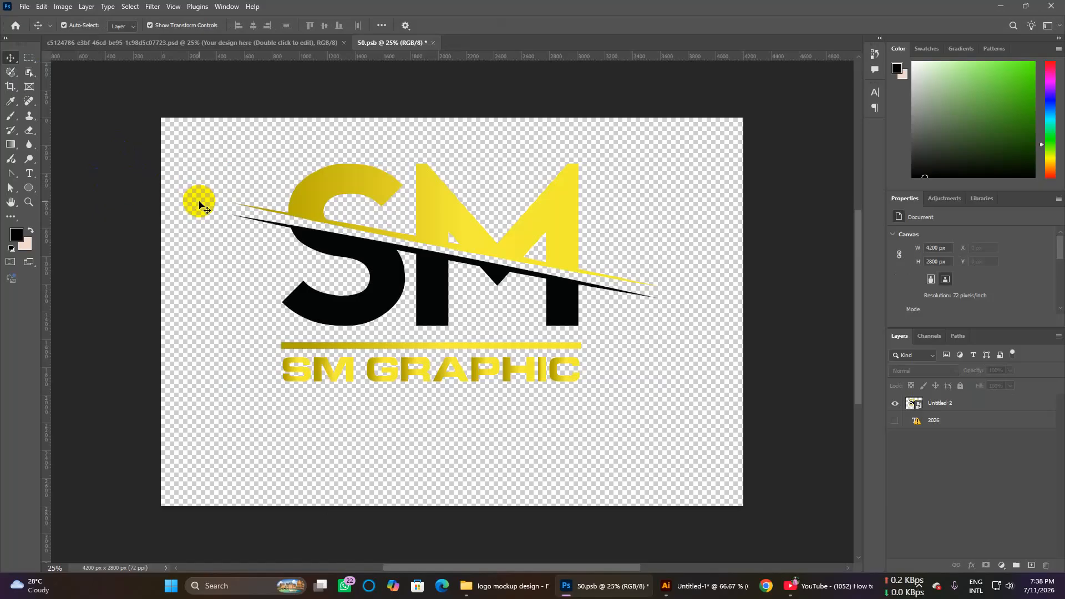
{"action": "key", "text": "ctrl+s"}
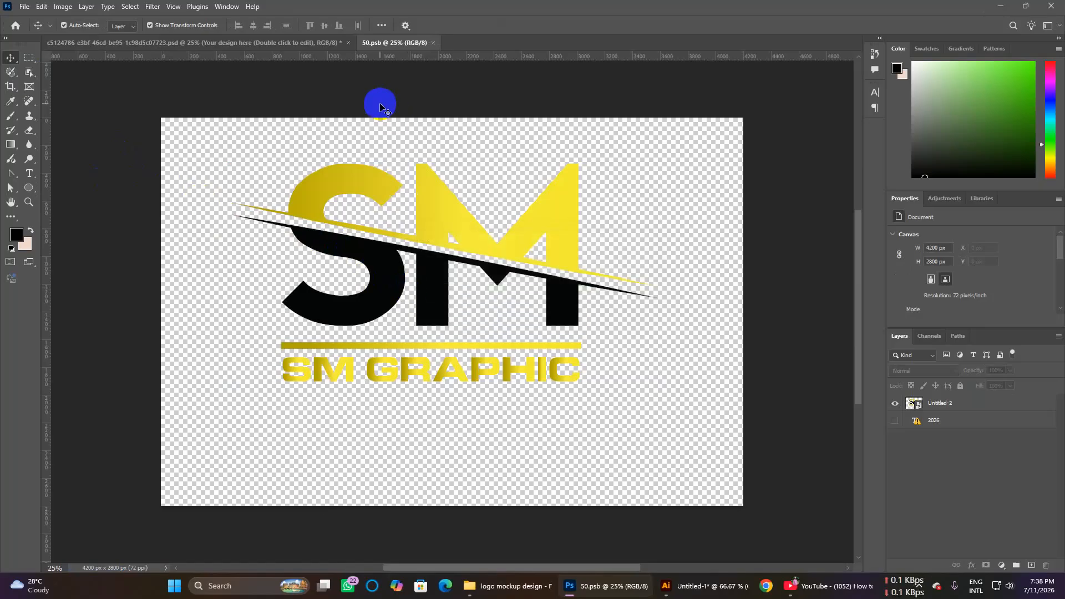
{"action": "left_click", "coordinate": [248, 43]}
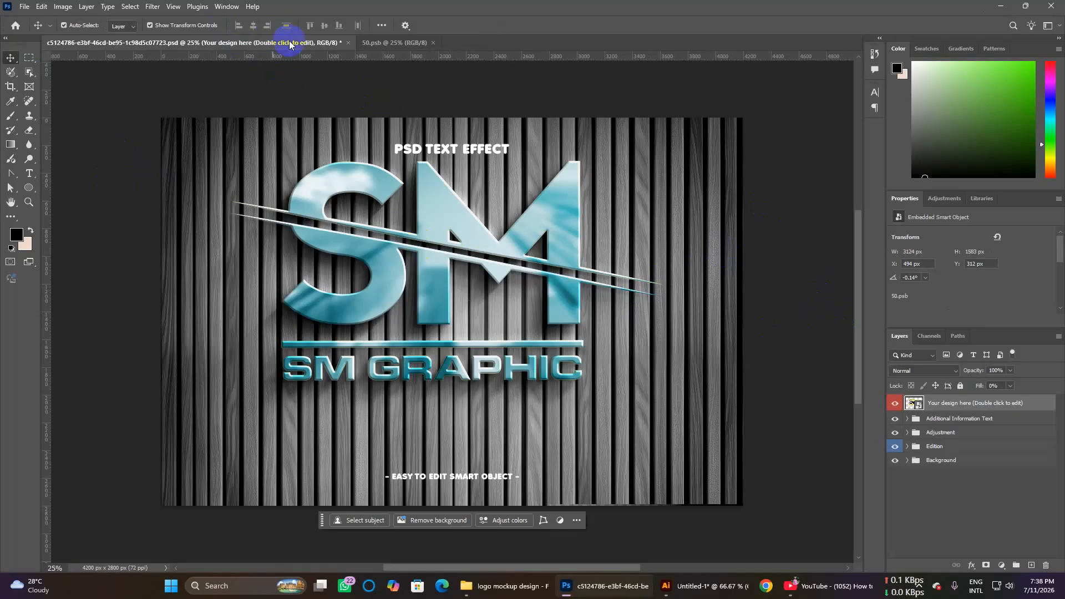
Move the logo in 50.psb down to about Y 459 px, save the smart object and return to the wooden-wall mockup.
{"action": "left_click", "coordinate": [401, 44]}
{"action": "left_click_drag", "start_coordinate": [495, 244], "coordinate": [495, 263]}
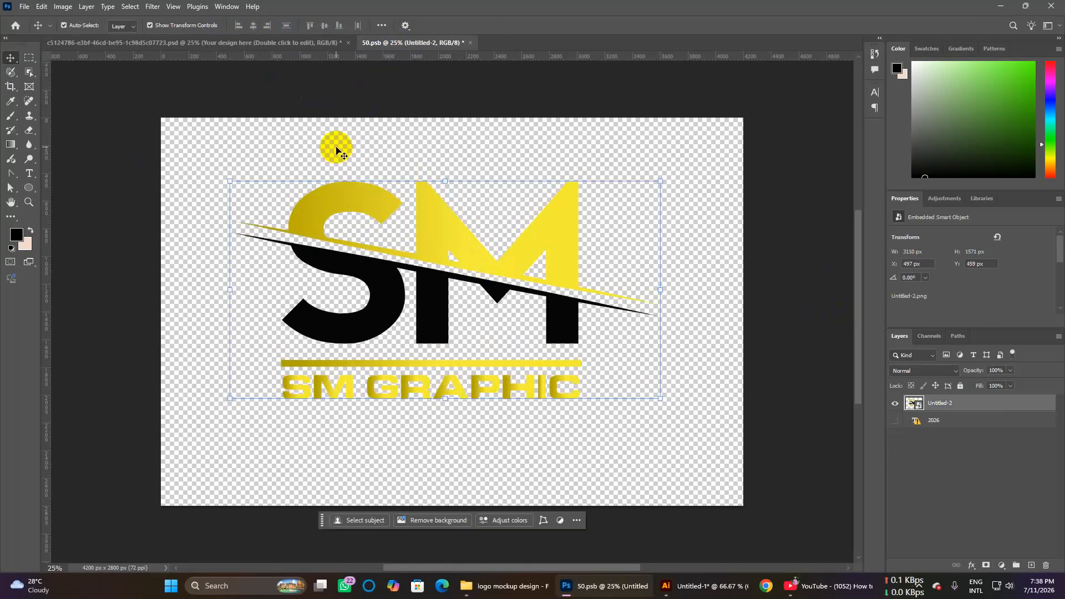
{"action": "key", "text": "ctrl+s"}
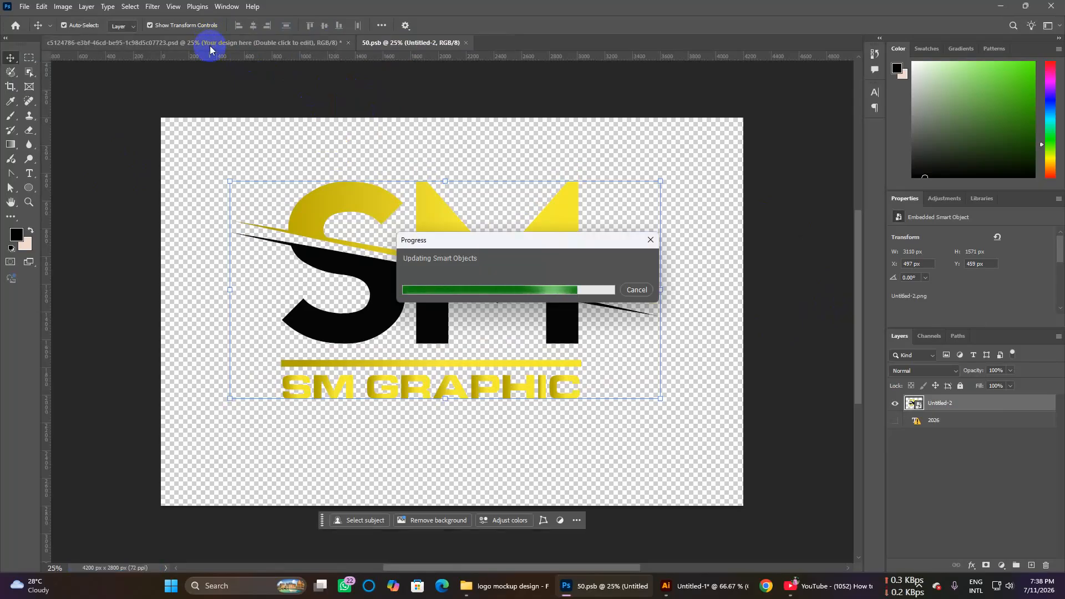
{"action": "left_click", "coordinate": [209, 44]}
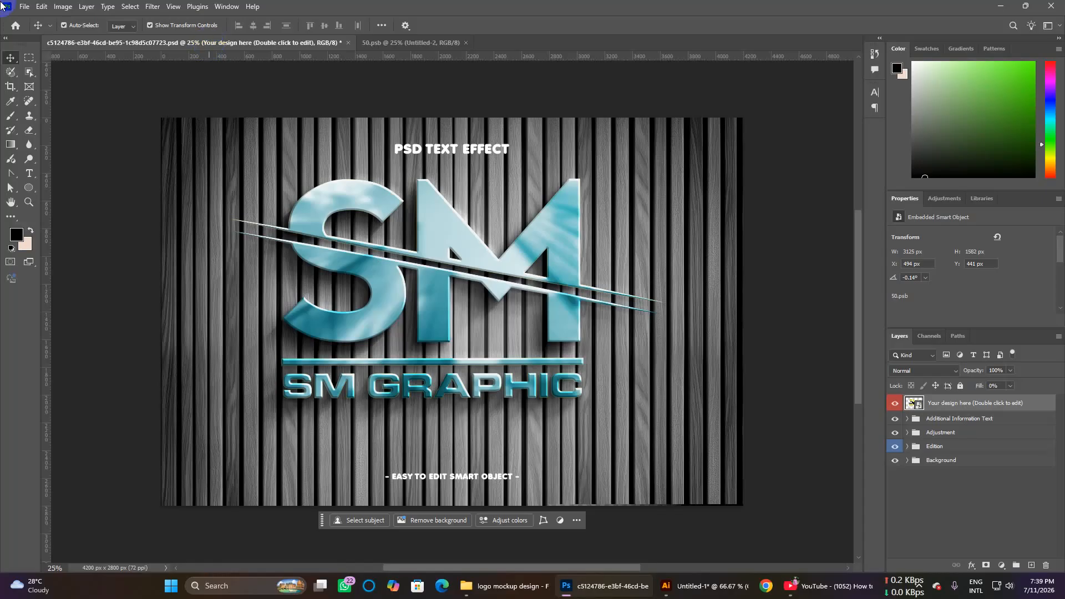
Switch to File Explorer, open Logo Mockup on iron wall.psd in Photoshop and hide the placeholder layer inside its "Place your design here" smart object.
{"action": "left_click", "coordinate": [1002, 7]}
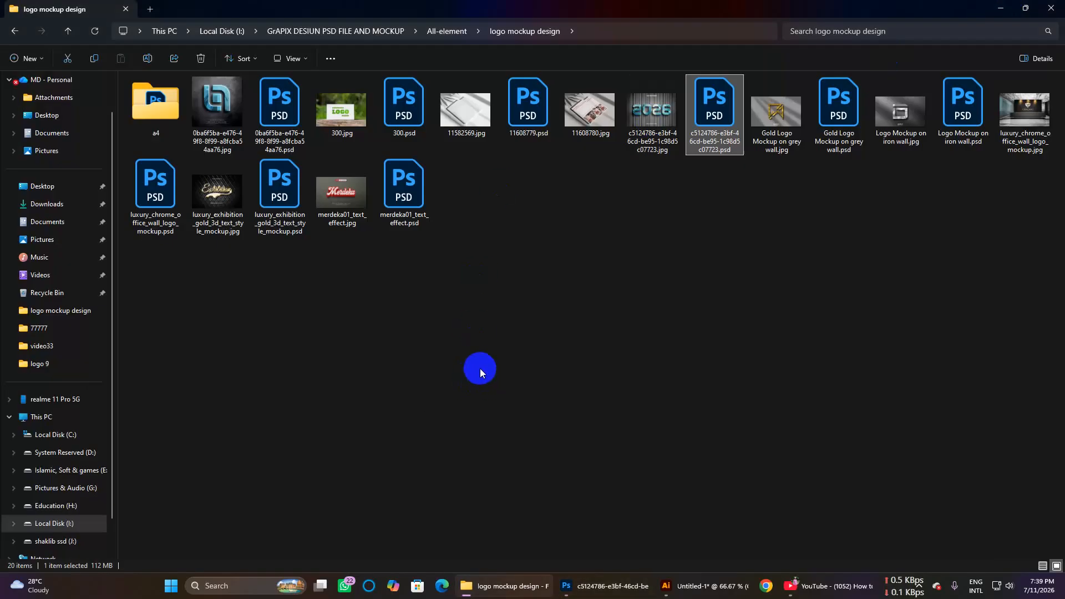
{"action": "double_click", "coordinate": [945, 126]}
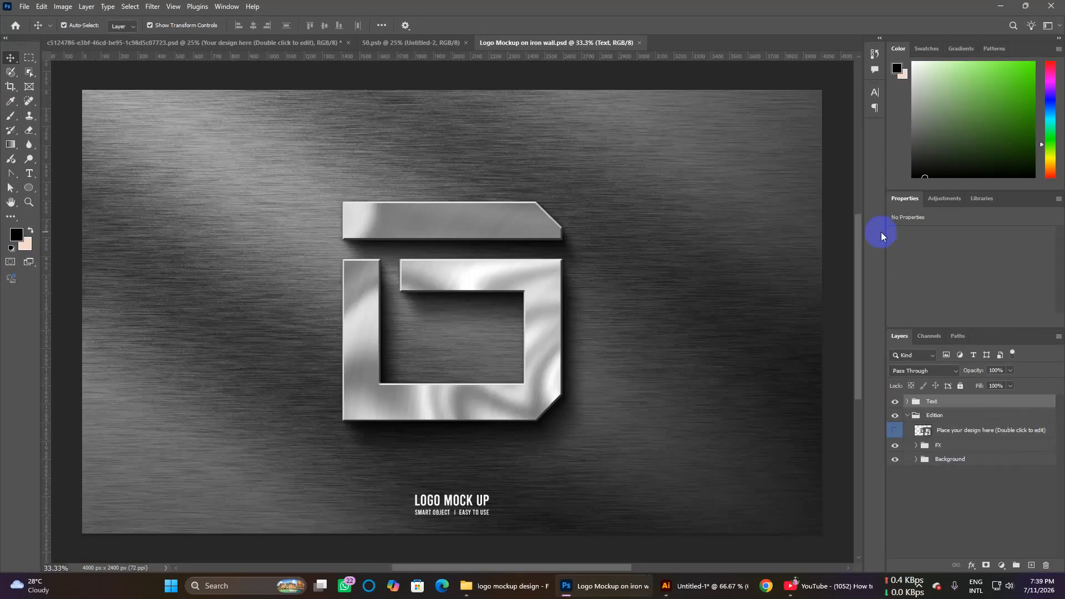
{"action": "double_click", "coordinate": [924, 432]}
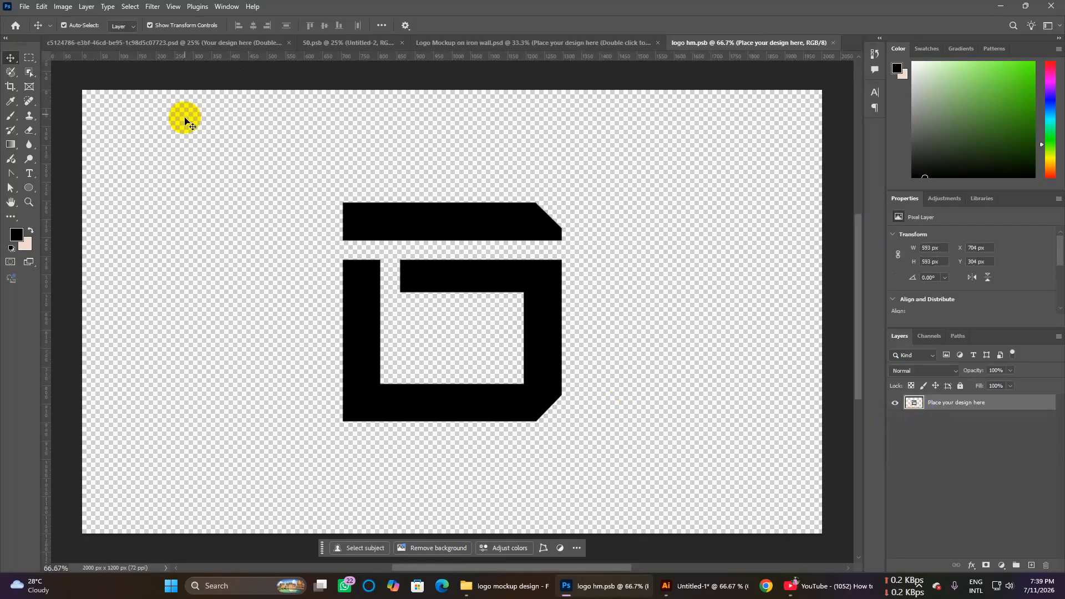
{"action": "left_click", "coordinate": [897, 403]}
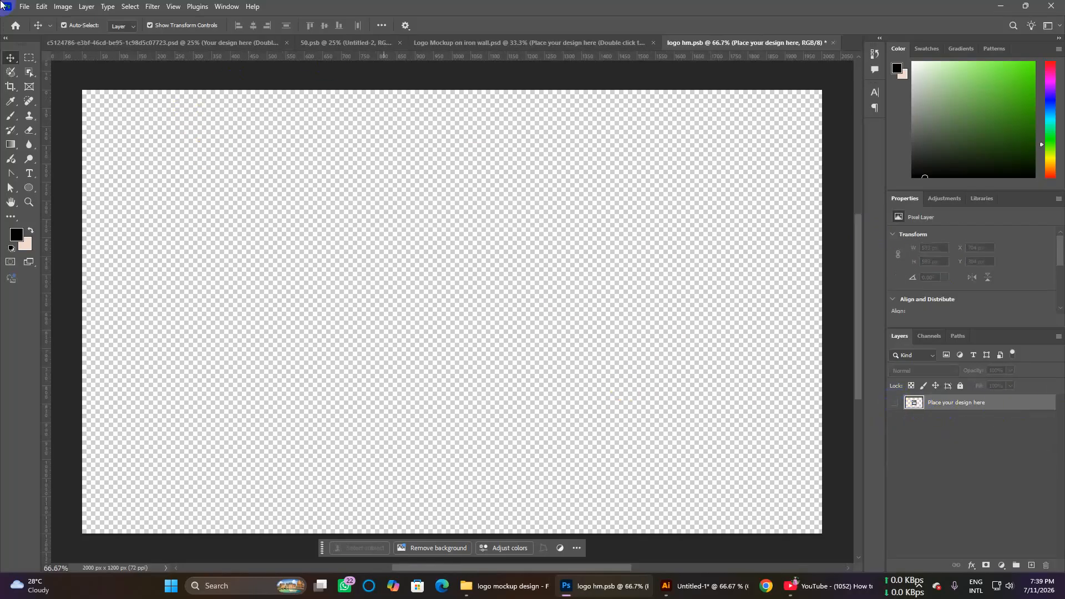
Place Untitled-2.png from the logo 9 folder as an embedded file in the logo hm.psb smart object.
{"action": "left_click", "coordinate": [24, 7]}
{"action": "left_click", "coordinate": [65, 217]}
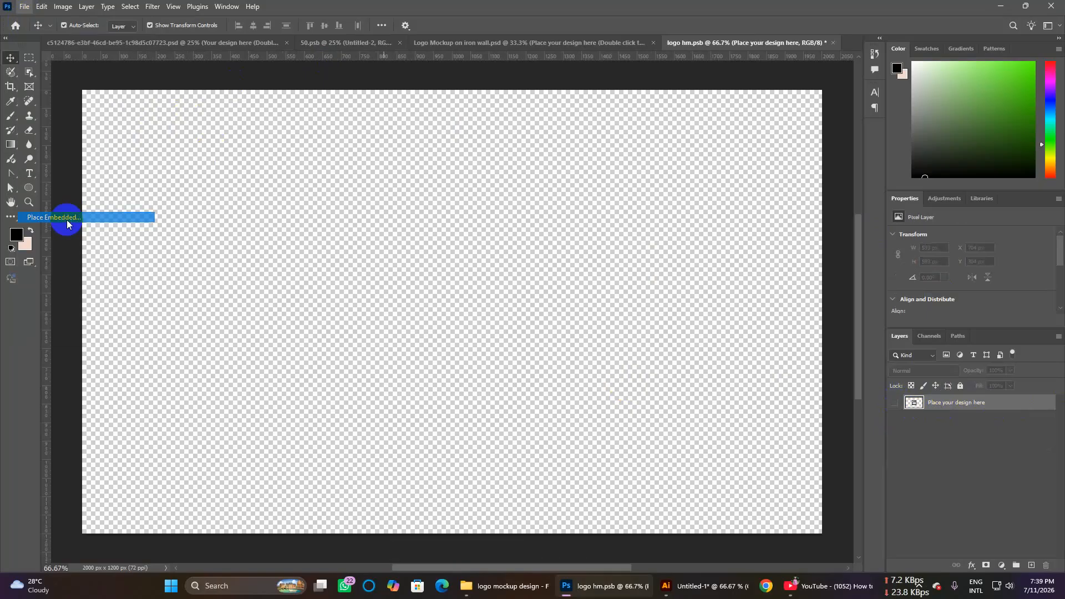
{"action": "left_click", "coordinate": [145, 106]}
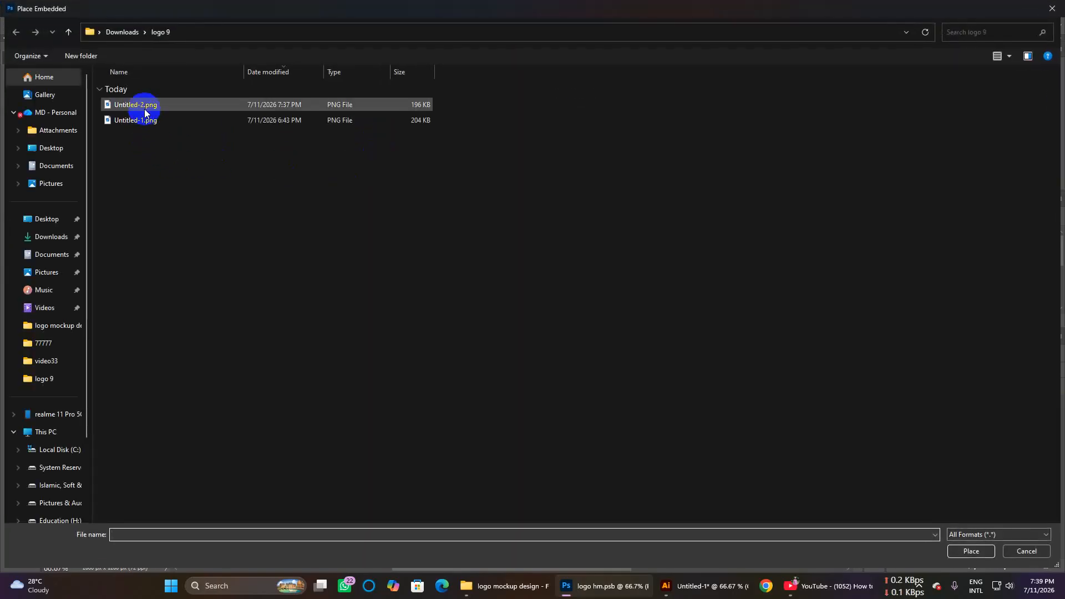
{"action": "double_click", "coordinate": [145, 105]}
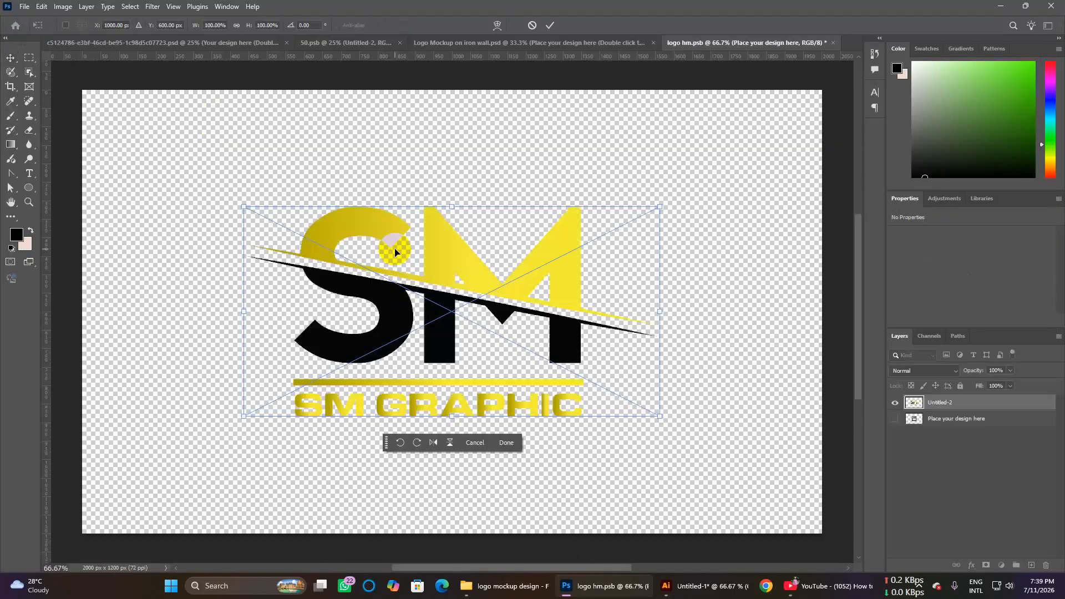
Enlarge the logo to about 1458 × 737 px, shift it up and left, and save logo hm.psb to update the iron-wall mockup.
{"action": "left_click_drag", "start_coordinate": [488, 285], "coordinate": [473, 255]}
{"action": "left_click_drag", "start_coordinate": [641, 388], "coordinate": [706, 421]}
{"action": "left_click", "coordinate": [971, 407]}
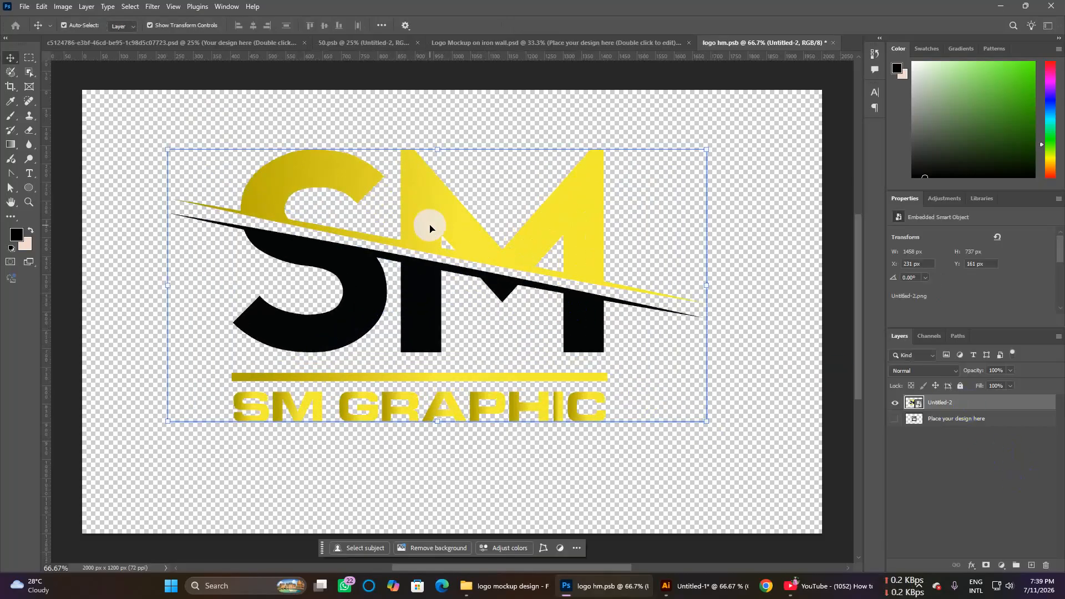
{"action": "key", "text": "ctrl+s"}
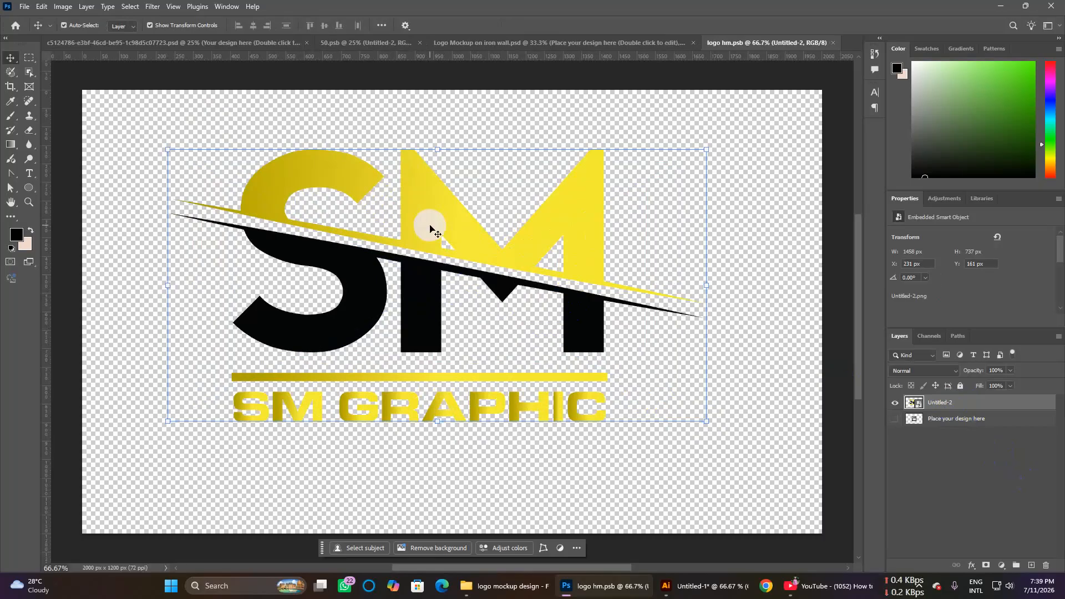
{"action": "left_click", "coordinate": [589, 42]}
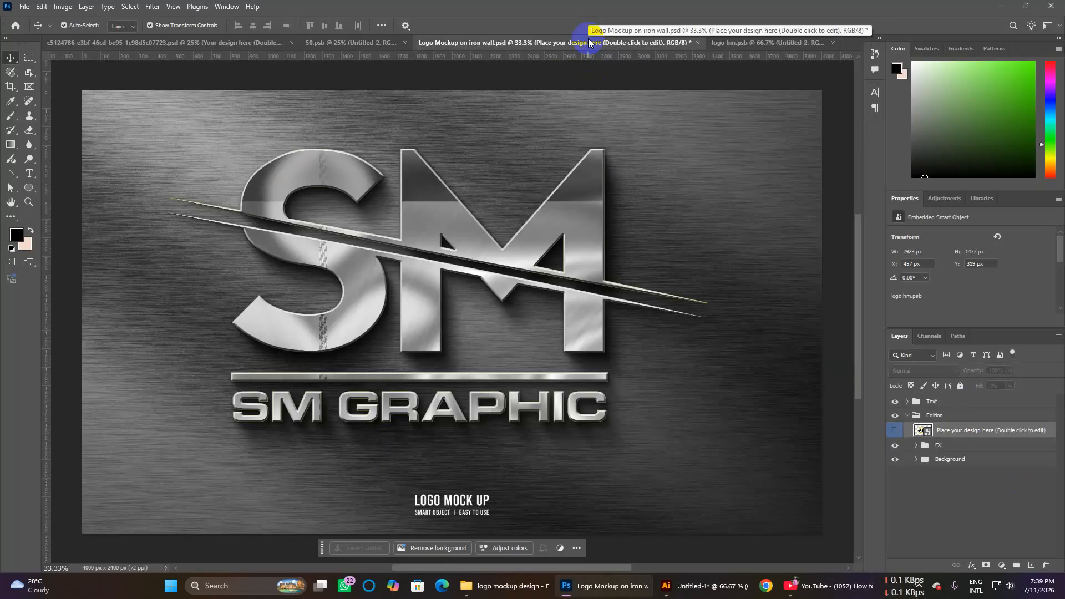